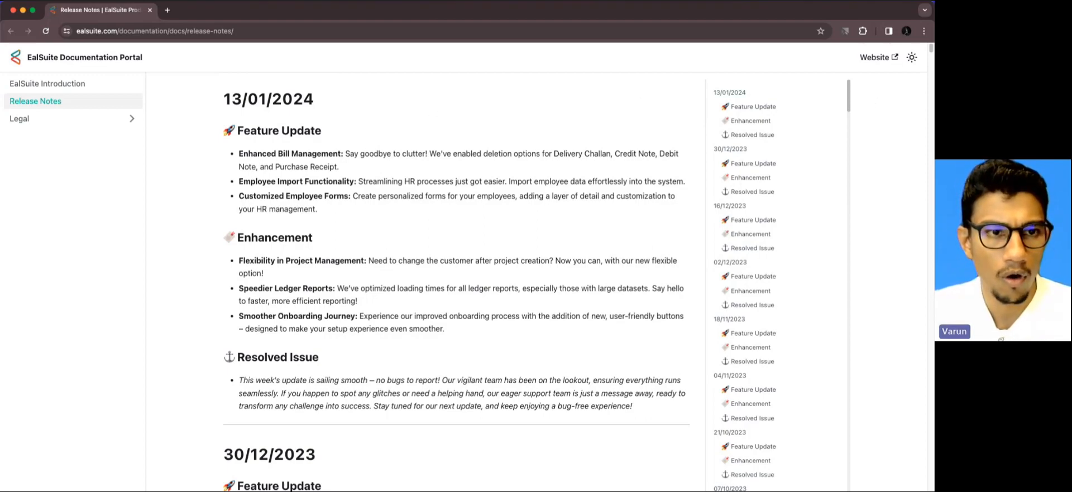
pyautogui.click(13, 11)
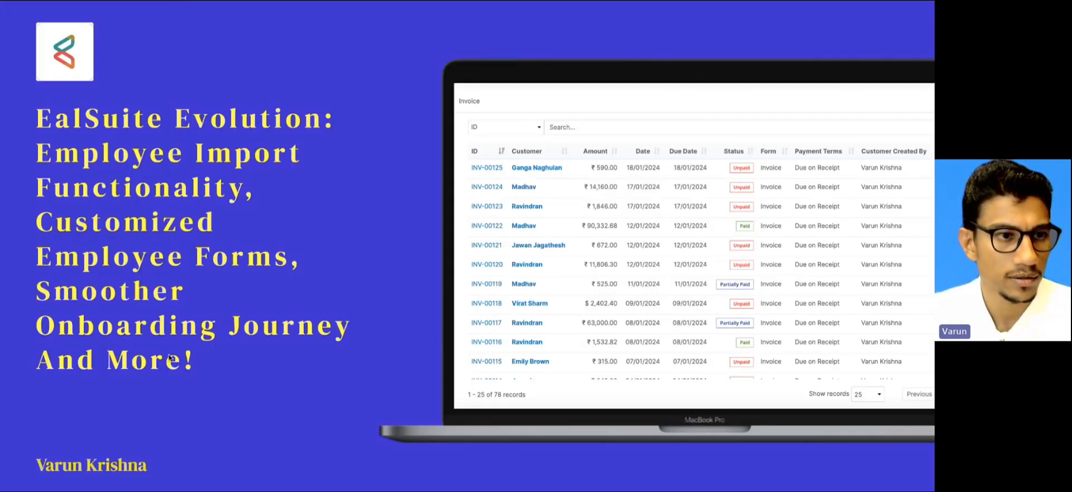
pyautogui.click(234, 306)
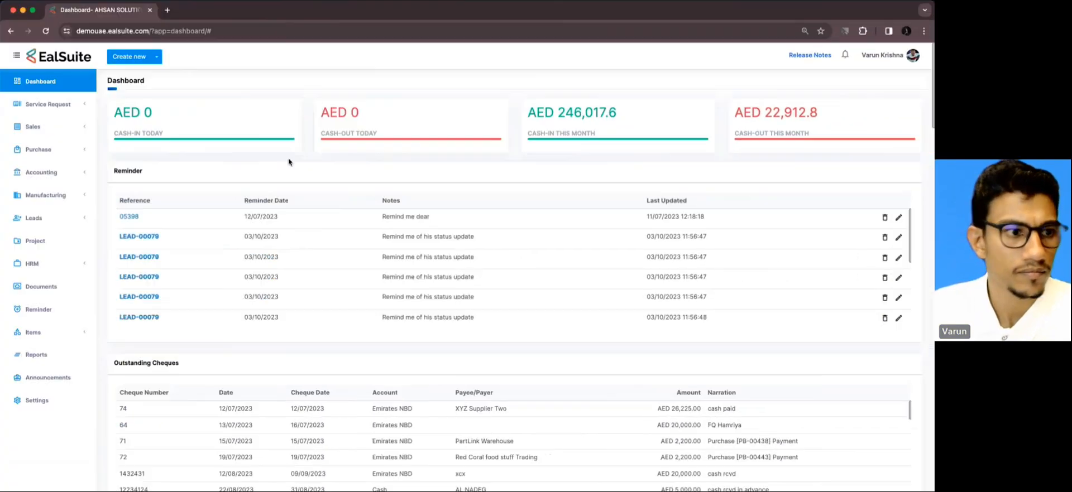
# Open the Credit Note and Delivery Note lists in separate browser tabs, and view the Credit Note list.
pyautogui.click(34, 125)
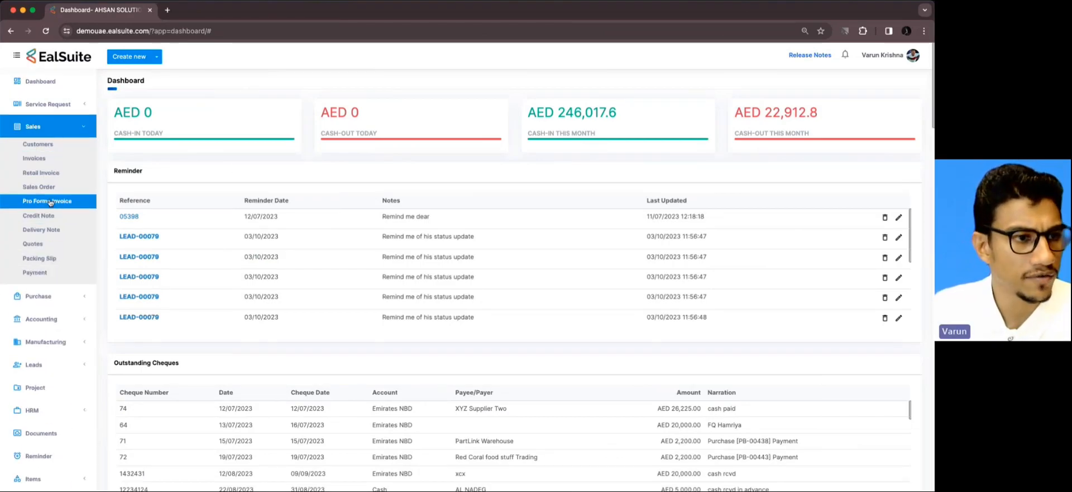
pyautogui.click(49, 217)
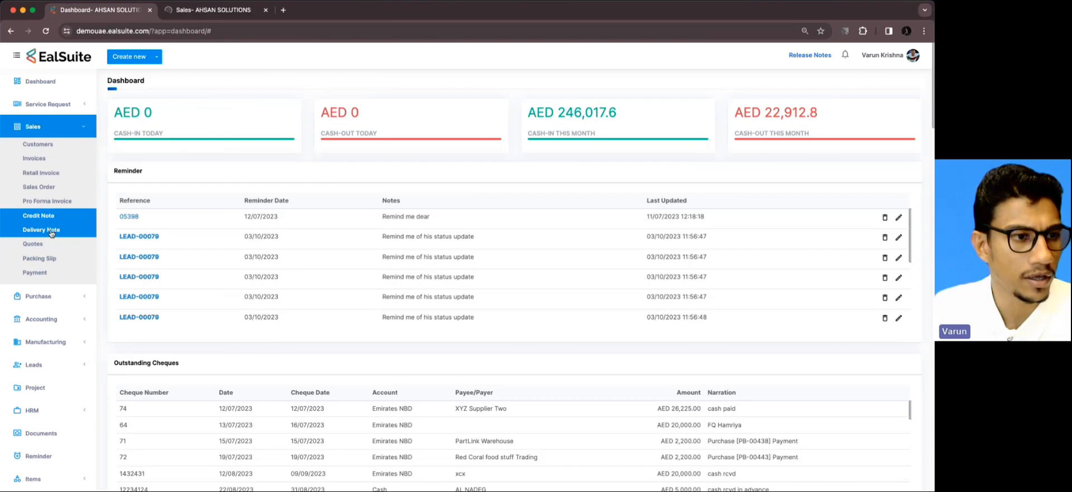
pyautogui.click(52, 231)
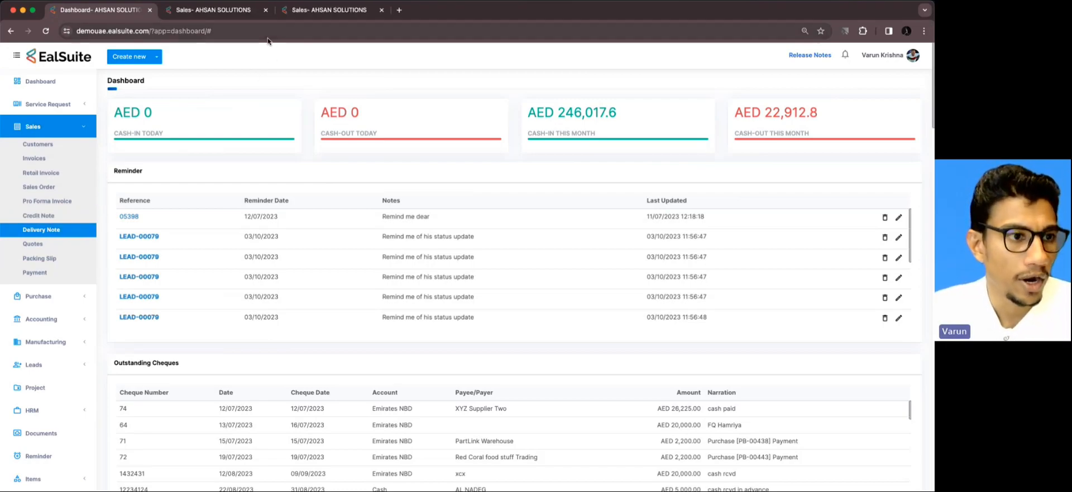
pyautogui.click(81, 134)
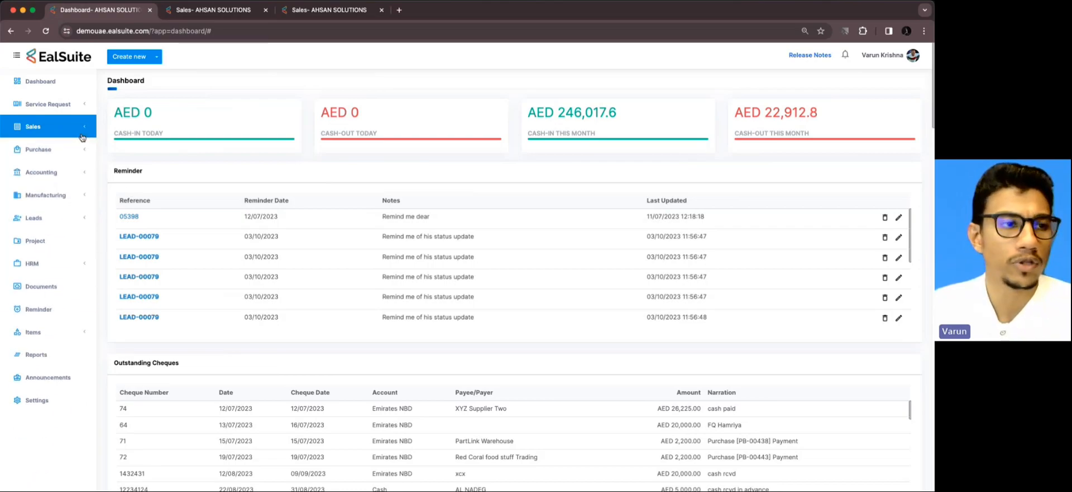
pyautogui.click(78, 150)
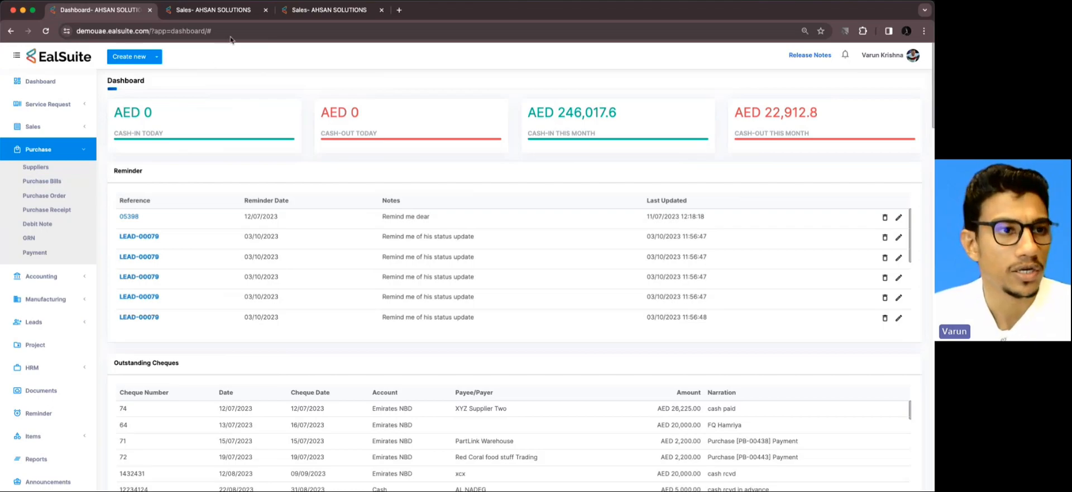
pyautogui.click(222, 13)
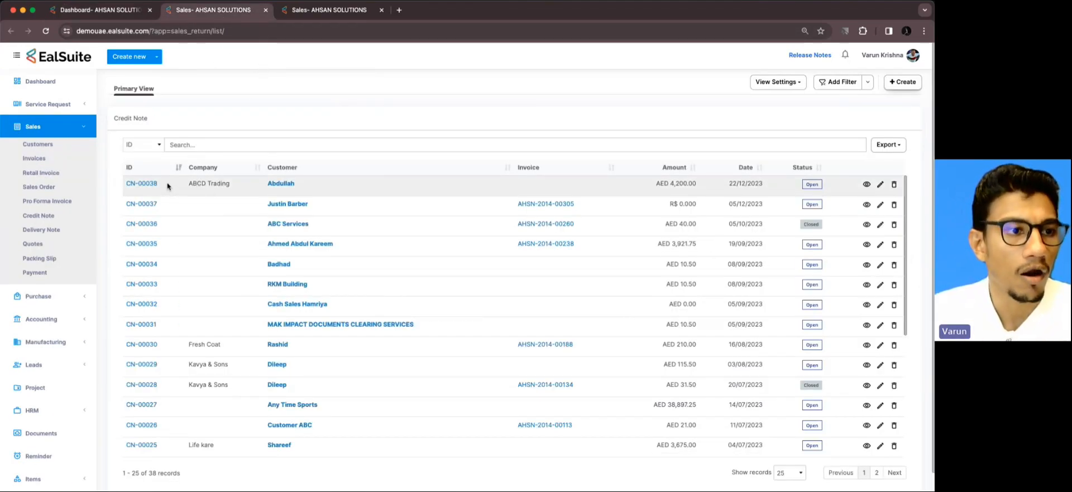
# Delete the cancelled Joseph Associates delivery note and the in-transit Spinneys Dubai delivery note for AED 6,300.00.
pyautogui.click(326, 12)
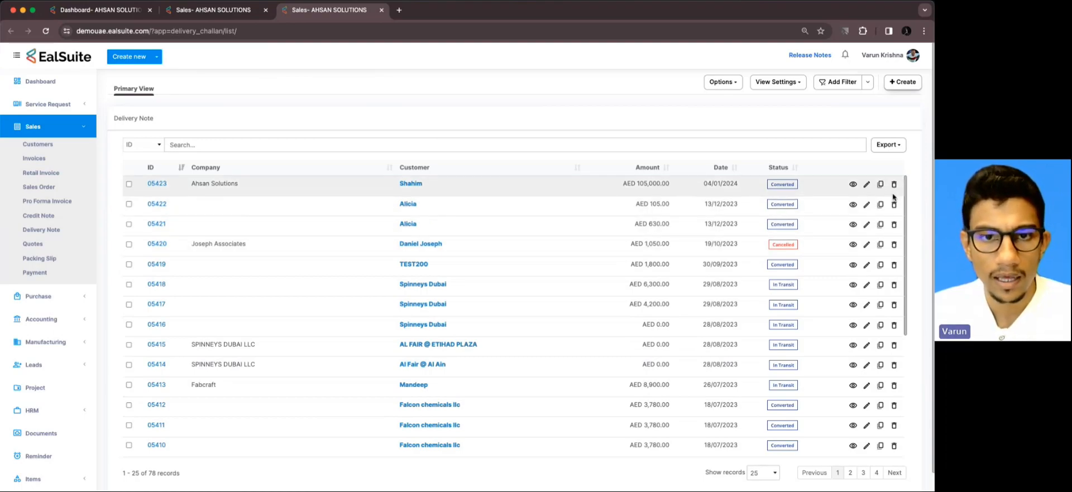
pyautogui.click(894, 245)
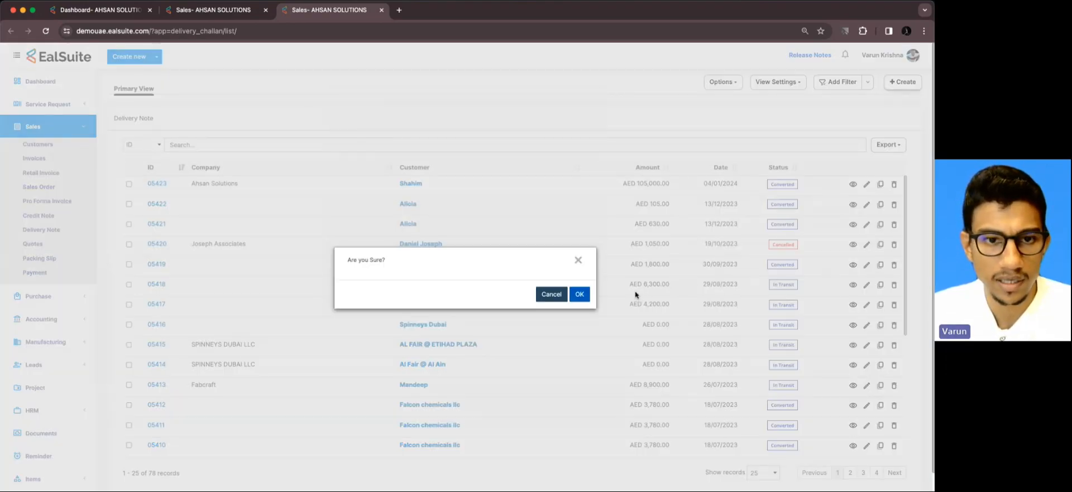
pyautogui.click(579, 294)
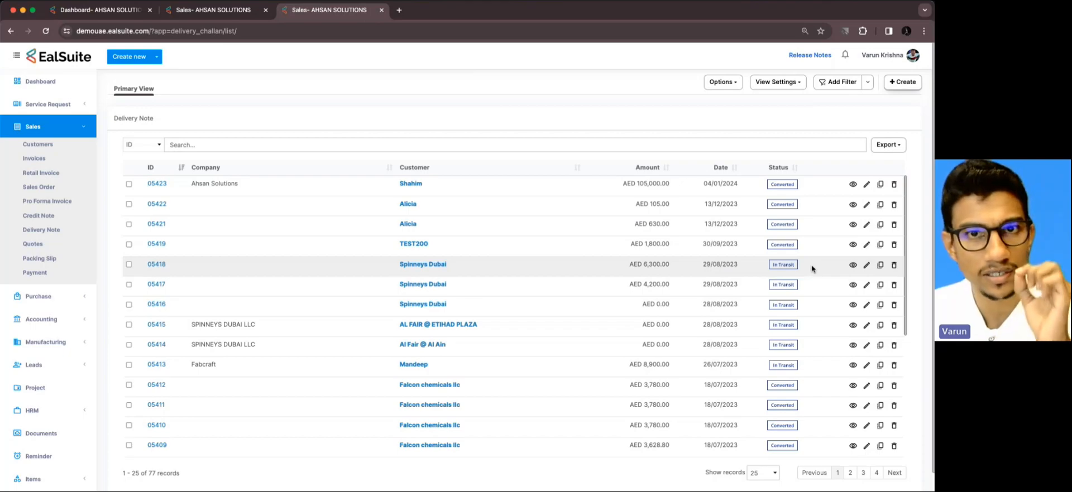
pyautogui.click(893, 267)
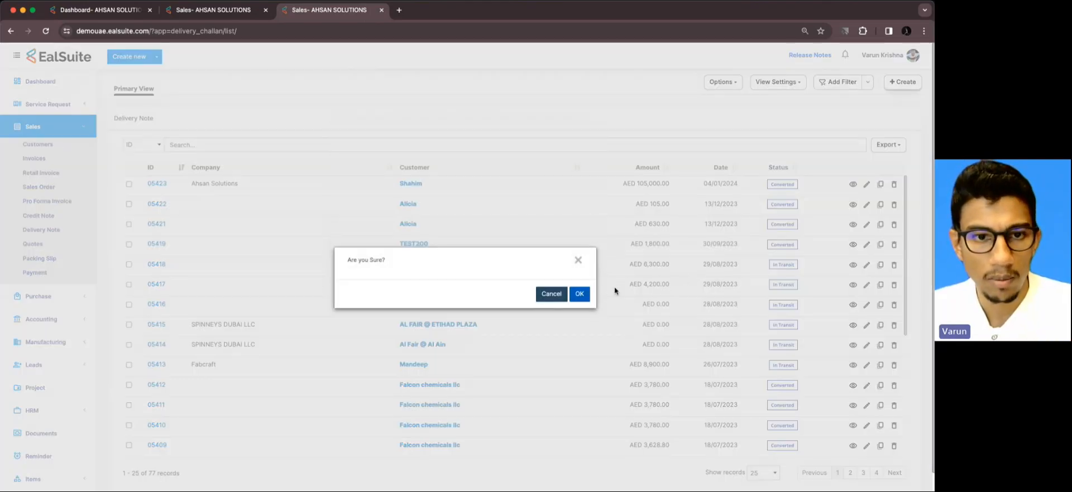
pyautogui.click(575, 292)
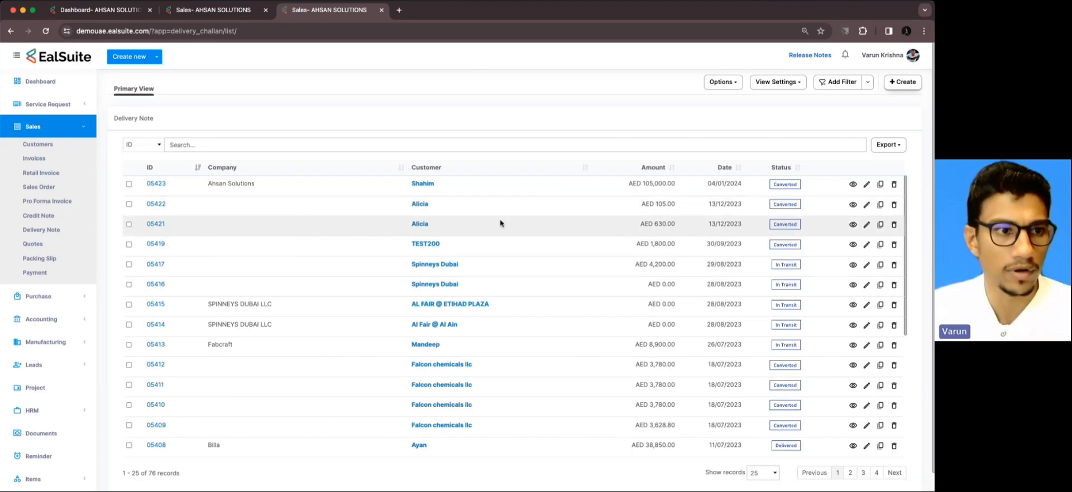
# Open the two newest delivery notes in new tabs and try to delete the converted Ahsan Solutions one dated 04/01/2024.
pyautogui.keyDown('super'); pyautogui.click(163, 189); pyautogui.keyUp('super')
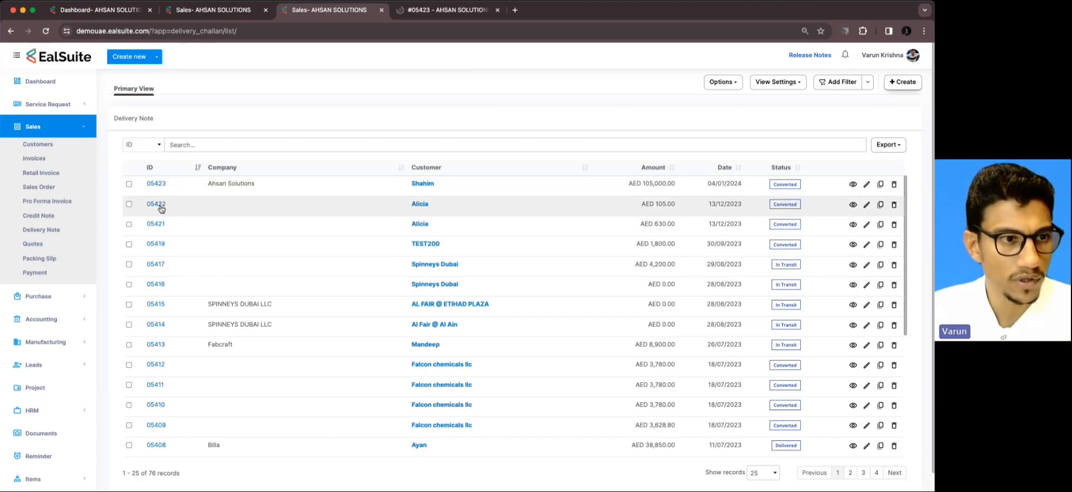
pyautogui.keyDown('super'); pyautogui.click(157, 205); pyautogui.keyUp('super')
pyautogui.click(894, 186)
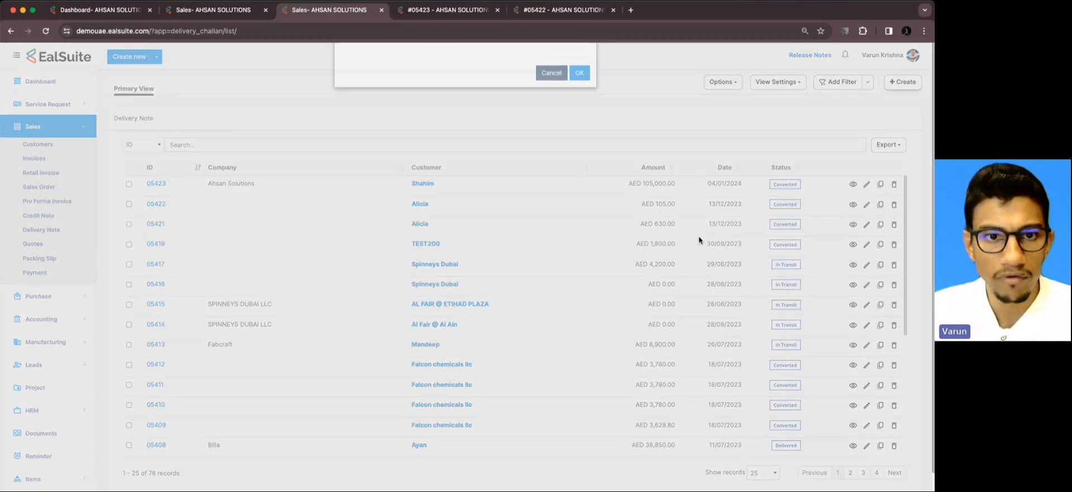
pyautogui.click(587, 292)
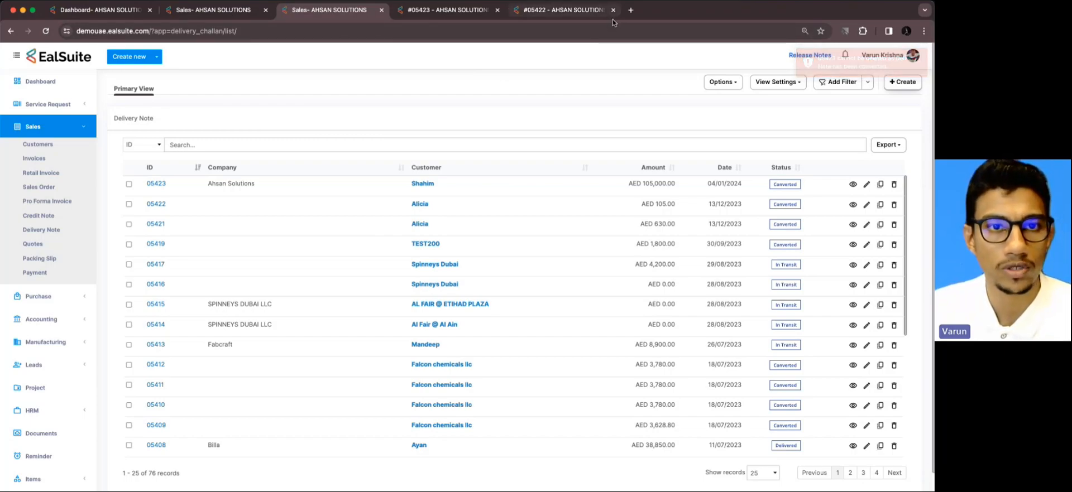
# Open the converted Ahsan Solutions delivery note and examine its status and the invoice it was converted to.
pyautogui.moveTo(305, 10); pyautogui.dragTo(330, 10)
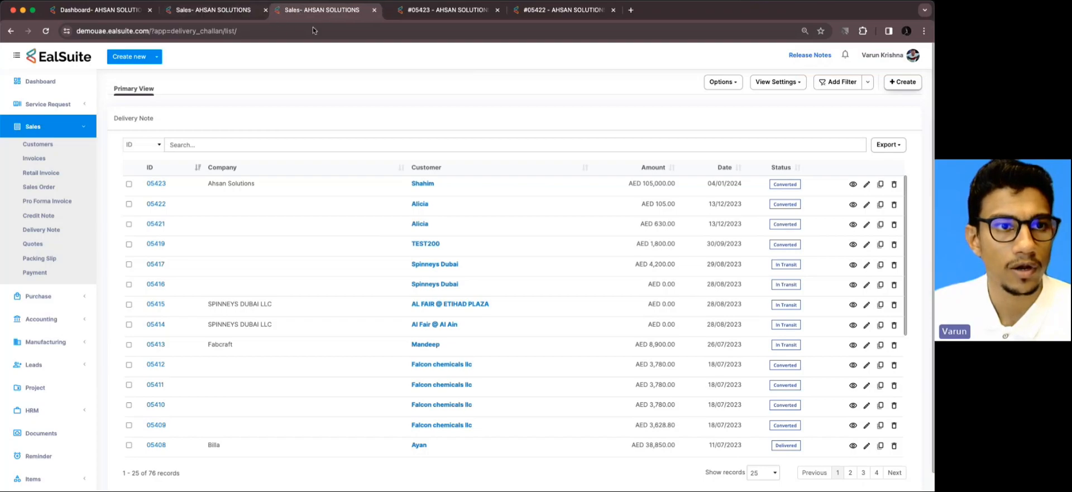
pyautogui.click(613, 10)
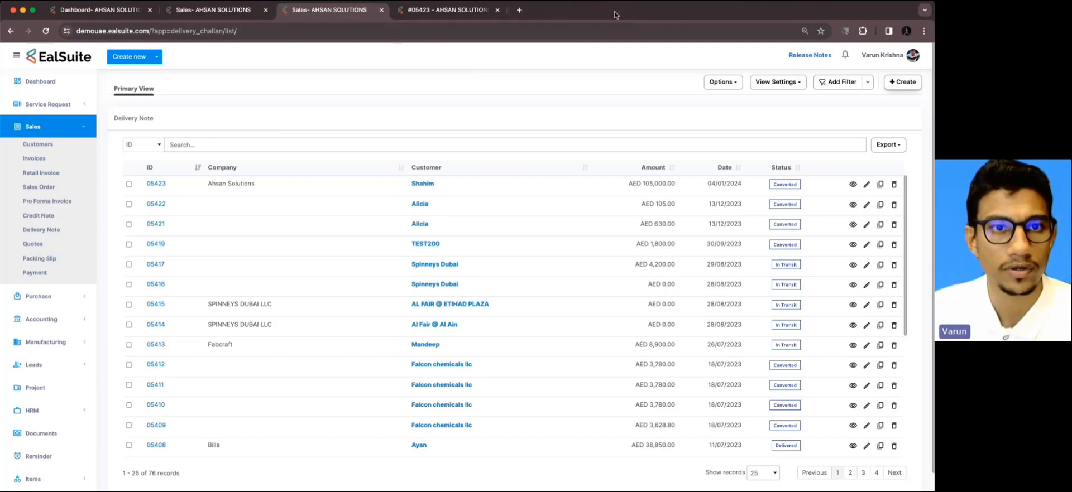
pyautogui.keyDown('super'); pyautogui.click(158, 185); pyautogui.keyUp('super')
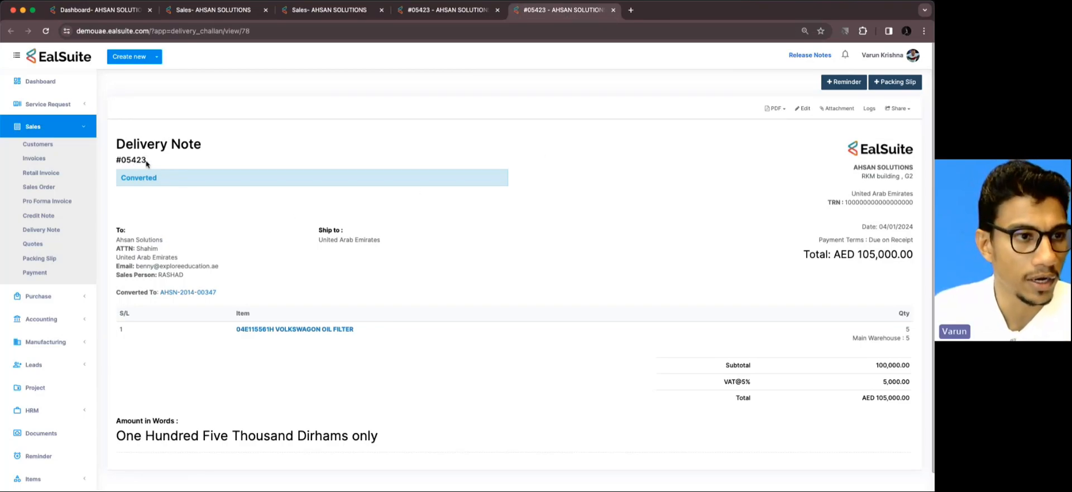
pyautogui.moveTo(146, 163); pyautogui.dragTo(117, 162)
pyautogui.click(201, 174)
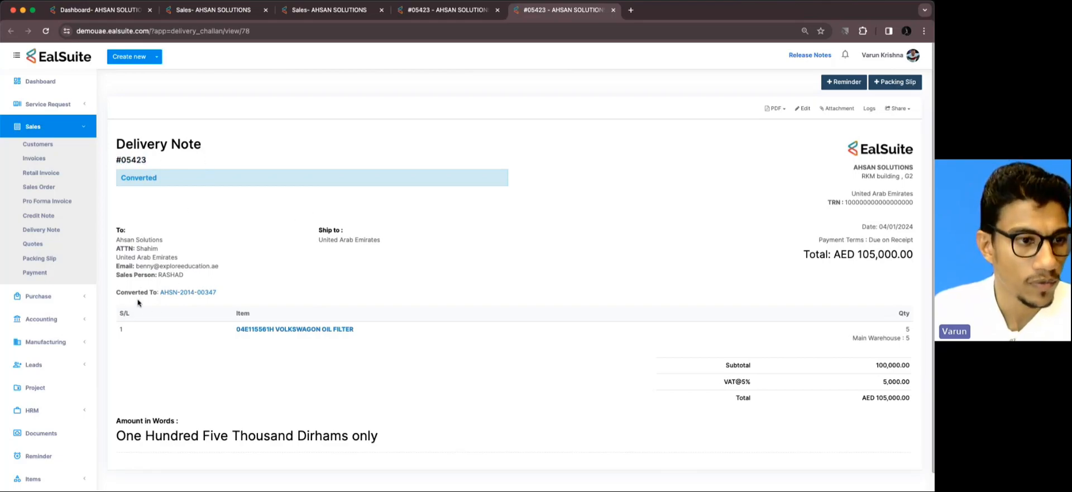
pyautogui.moveTo(115, 293); pyautogui.dragTo(163, 298)
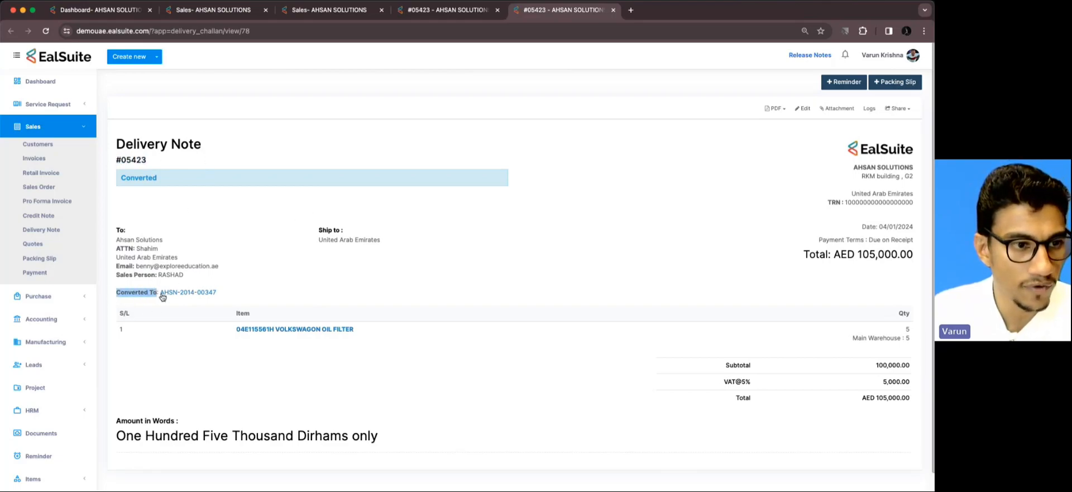
pyautogui.click(176, 293)
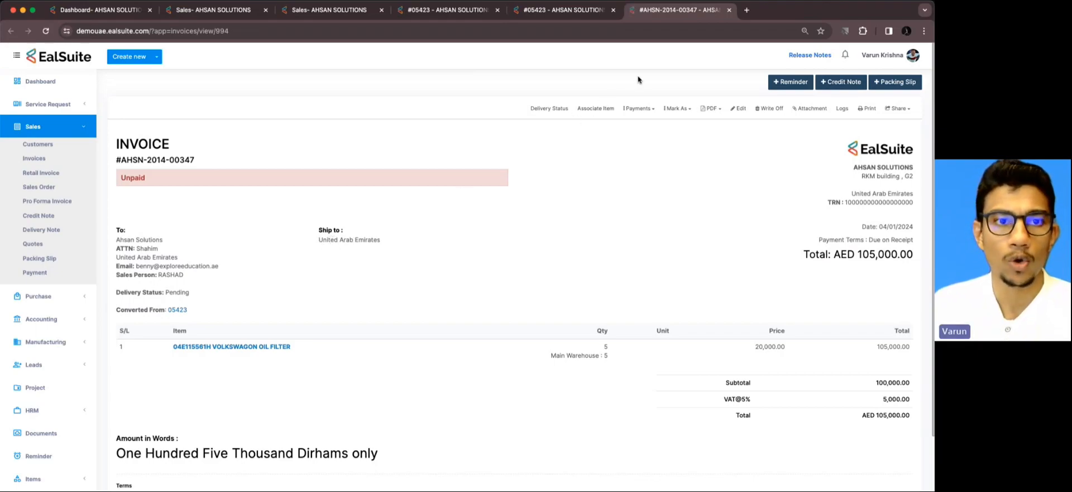
pyautogui.click(729, 10)
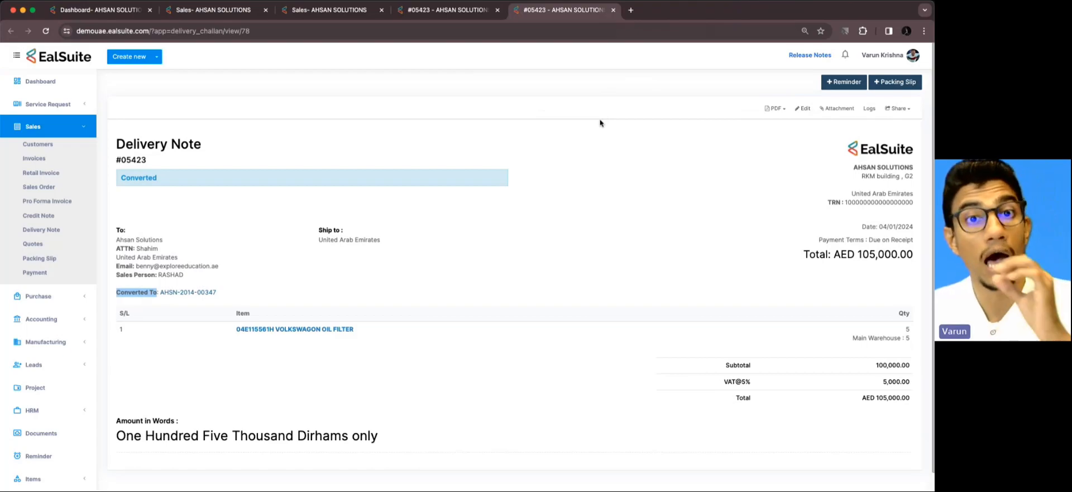
# Go to the Purchase Receipt list and delete the received Tropical receipt dated 28/11/2023.
pyautogui.click(58, 230)
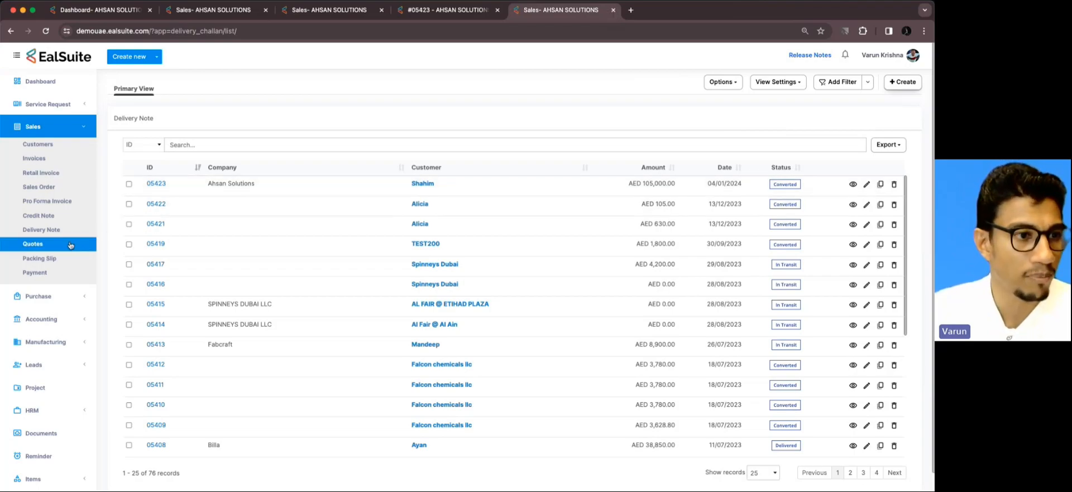
pyautogui.click(49, 298)
pyautogui.click(56, 210)
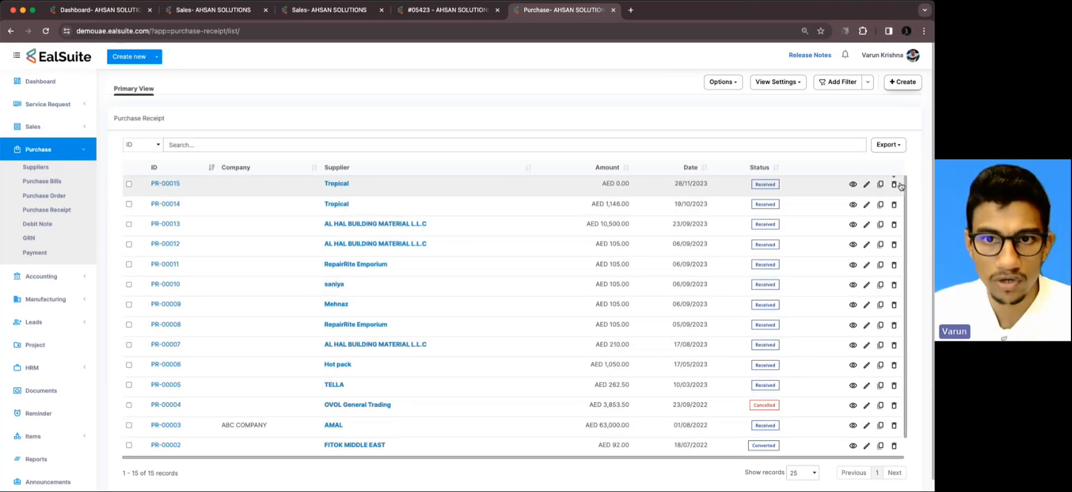
pyautogui.click(900, 186)
pyautogui.click(580, 295)
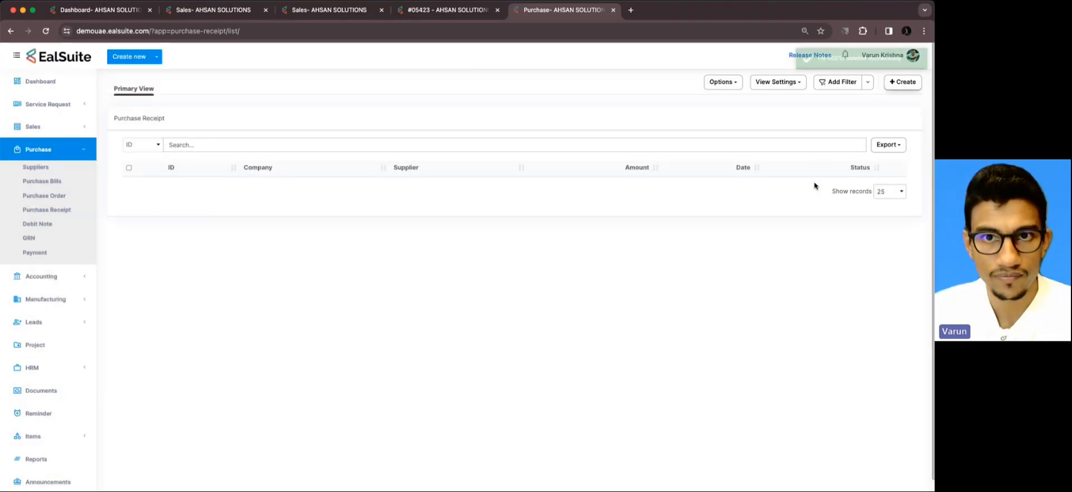
# Try to delete the converted FITOK MIDDLE EAST purchase receipt, and examine the receipt and its linked purchase bill.
pyautogui.scroll(-1, 776, 390)
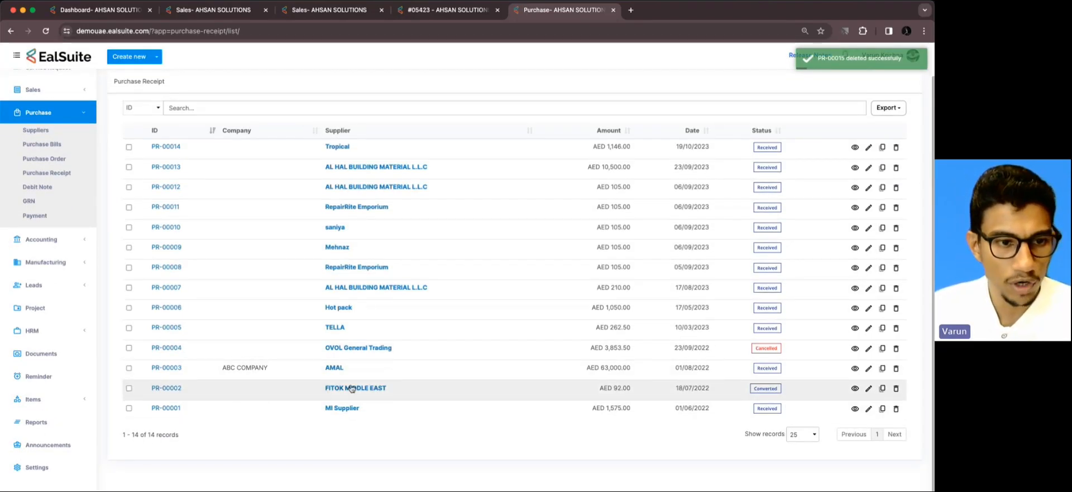
pyautogui.click(895, 389)
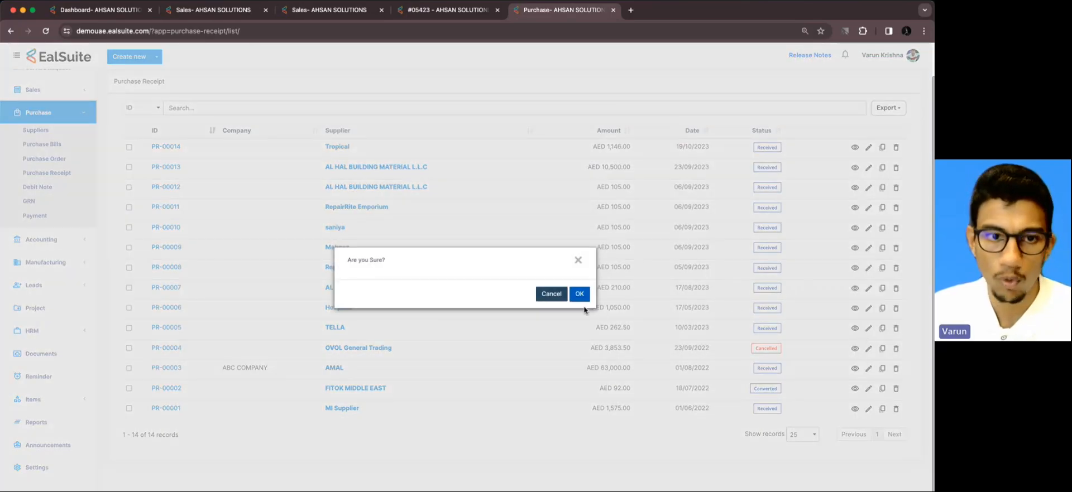
pyautogui.click(584, 301)
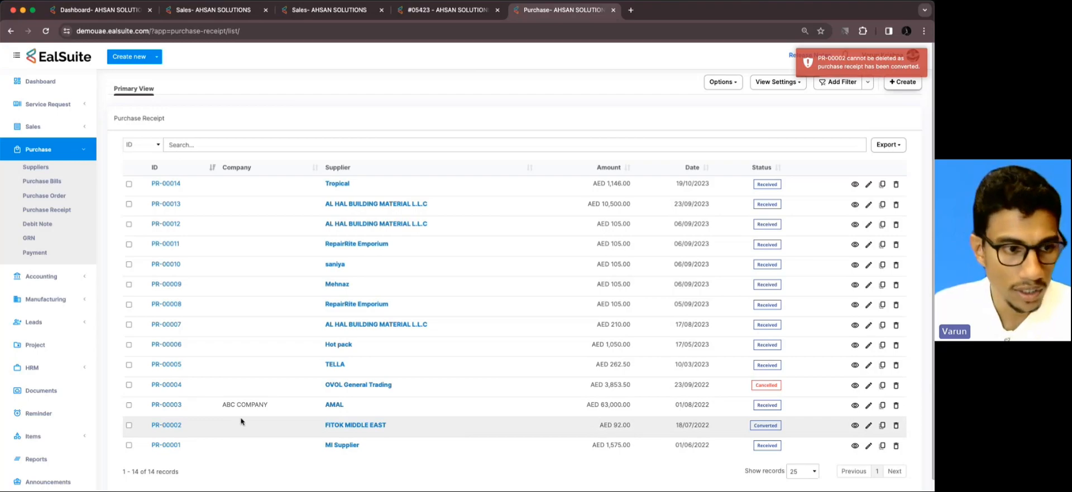
pyautogui.click(165, 429)
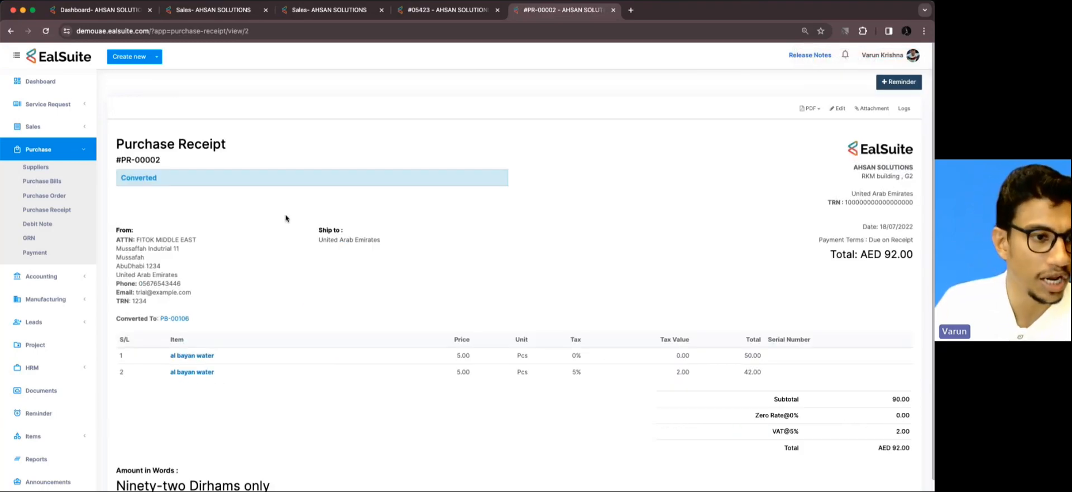
pyautogui.click(186, 320)
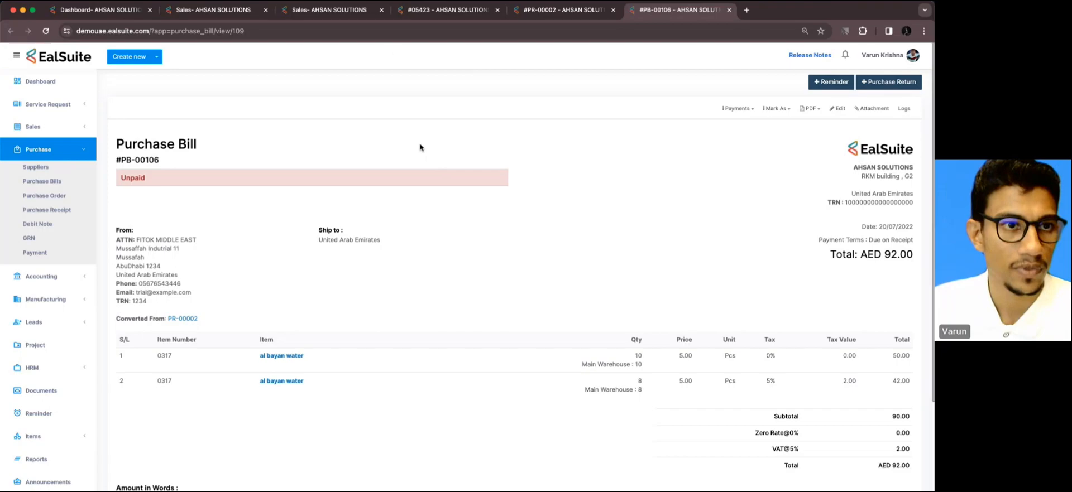
# Delete the open ABCD Trading credit note dated 22/12/2023 and try to delete the closed ABC Services credit note.
pyautogui.click(194, 12)
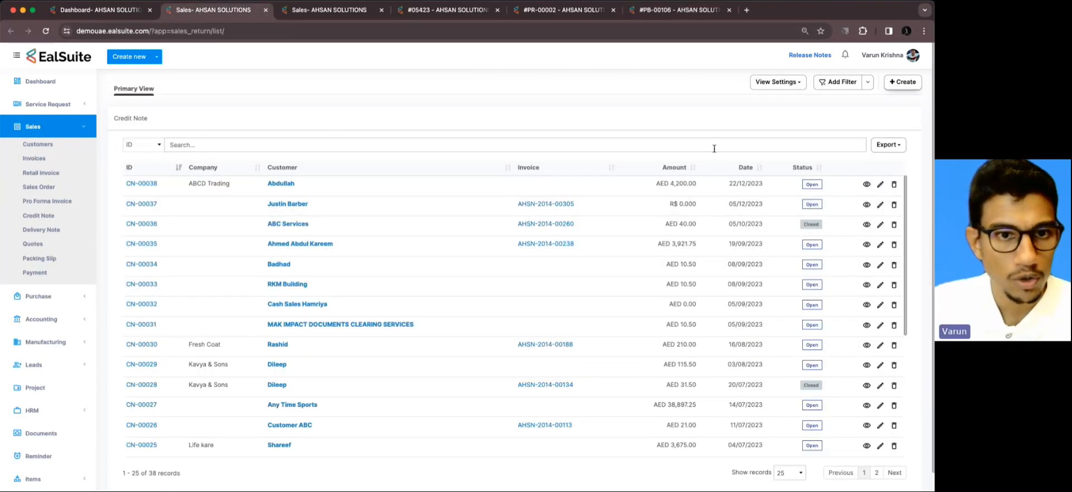
pyautogui.click(894, 184)
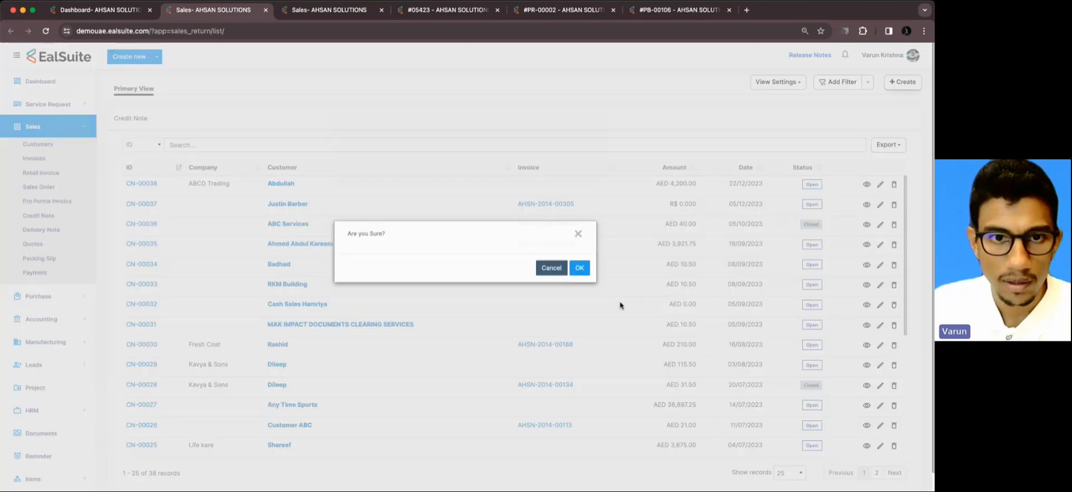
pyautogui.click(579, 295)
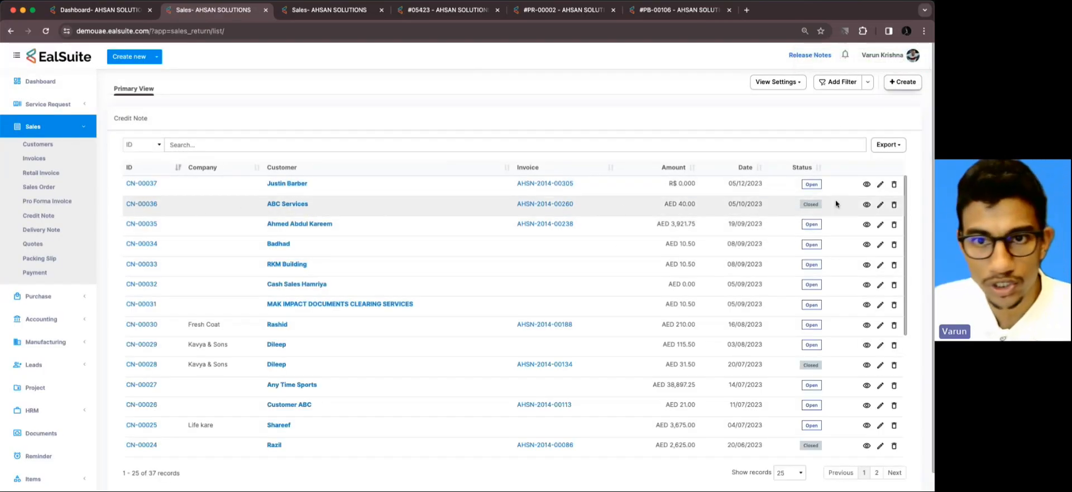
pyautogui.click(894, 205)
pyautogui.click(585, 302)
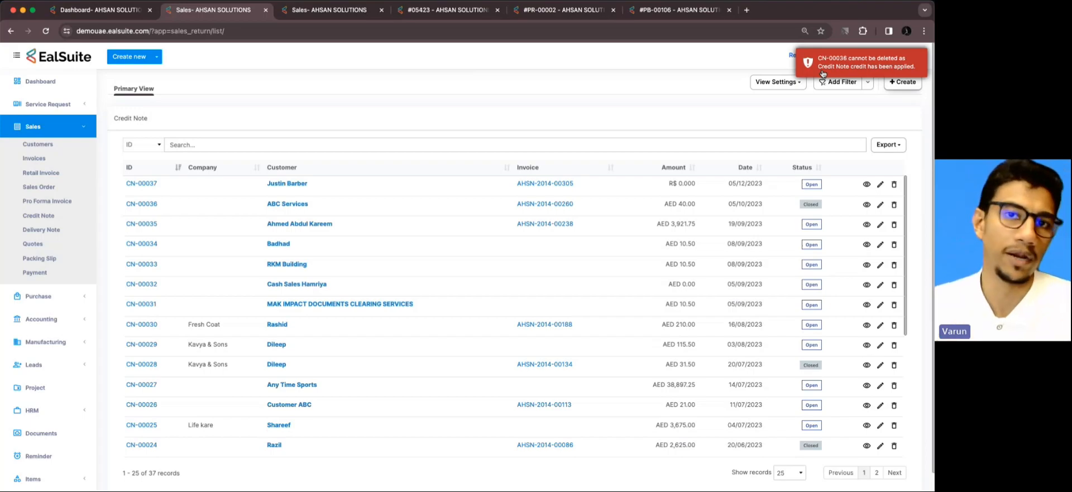
# Go to the Debit Note list and try to delete the open debit note dated 22/09/2022.
pyautogui.click(38, 296)
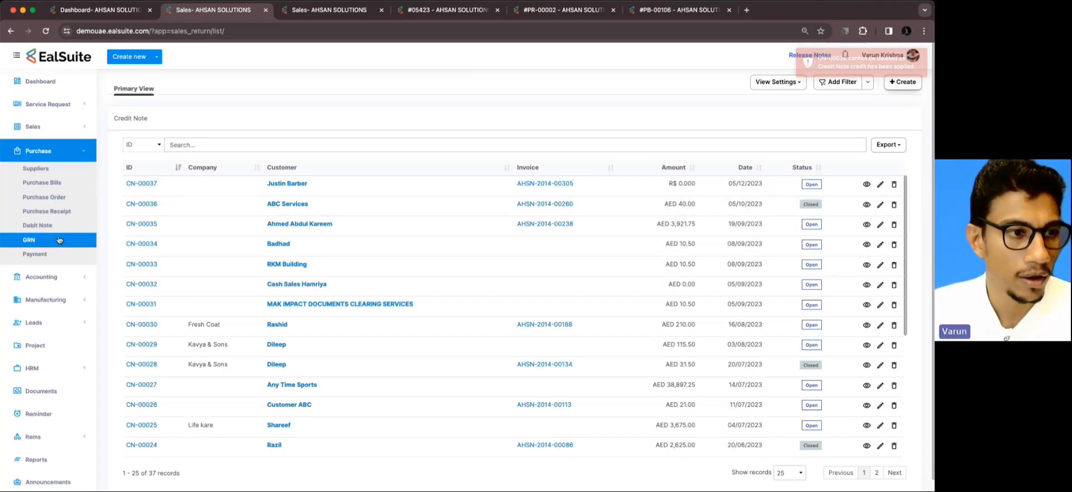
pyautogui.click(37, 224)
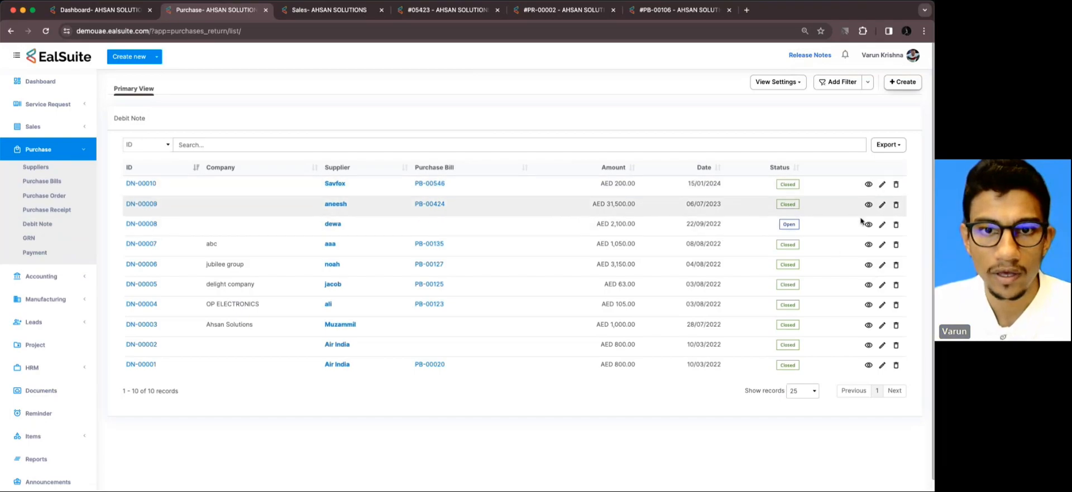
pyautogui.click(896, 227)
pyautogui.click(577, 291)
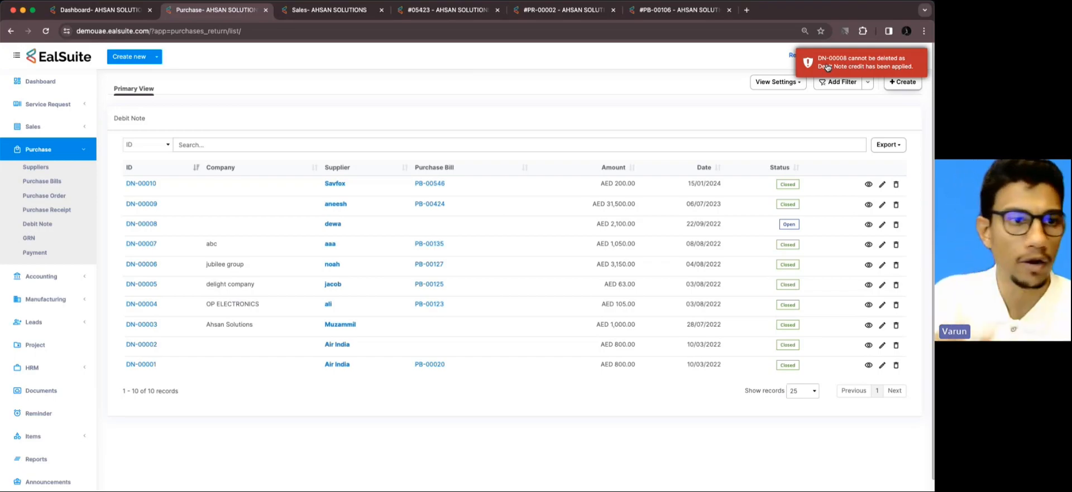
# Leave the browser and show the presentation slide on Employee Import Functionality.
pyautogui.click(14, 10)
pyautogui.press('Right')
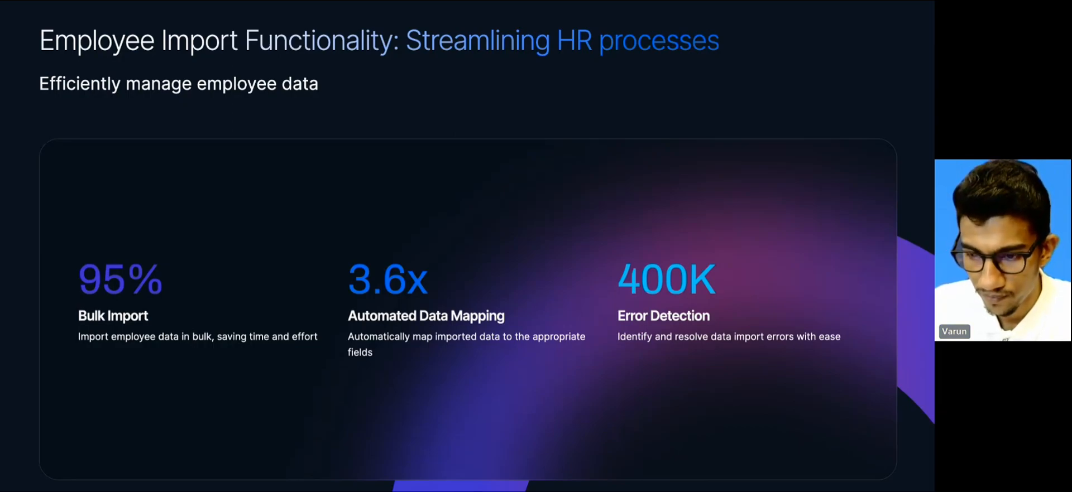
# Switch to the EalSuite training site, open the Head Office branch's Import Data settings and choose Employee as the category.
pyautogui.press('super+Tab')
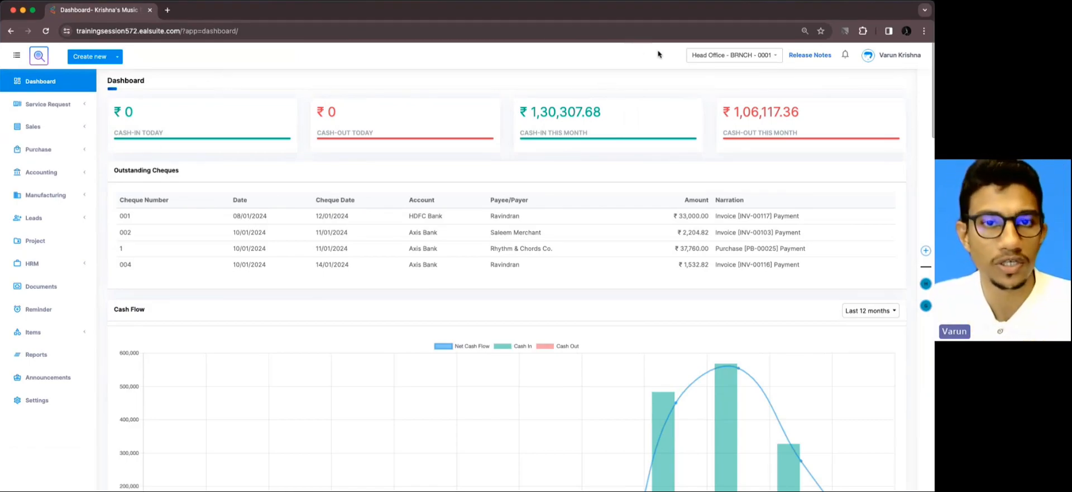
pyautogui.click(37, 400)
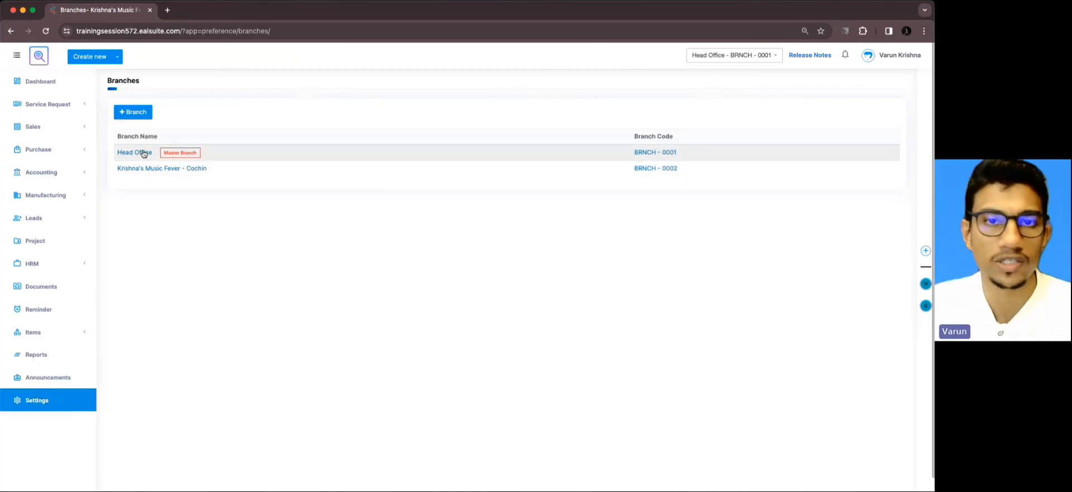
pyautogui.click(144, 154)
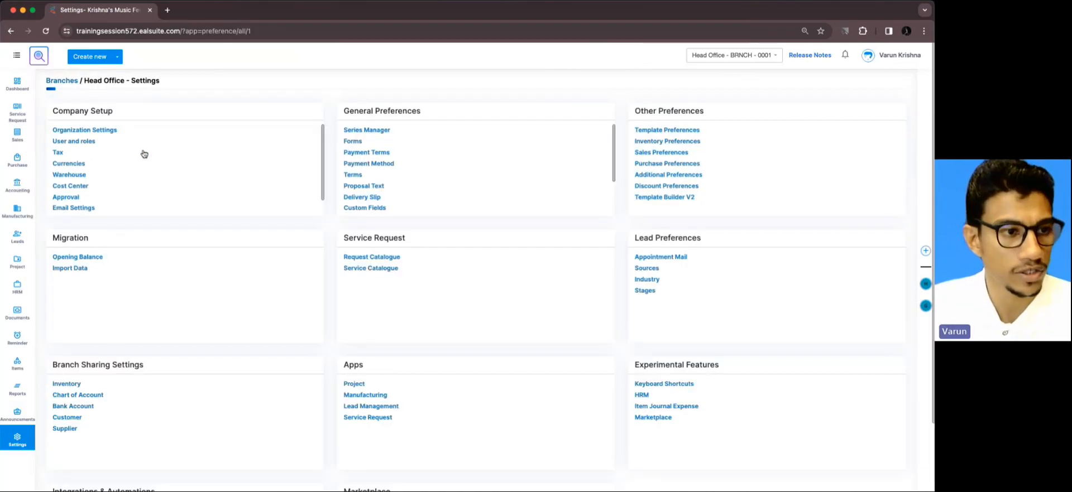
pyautogui.click(85, 270)
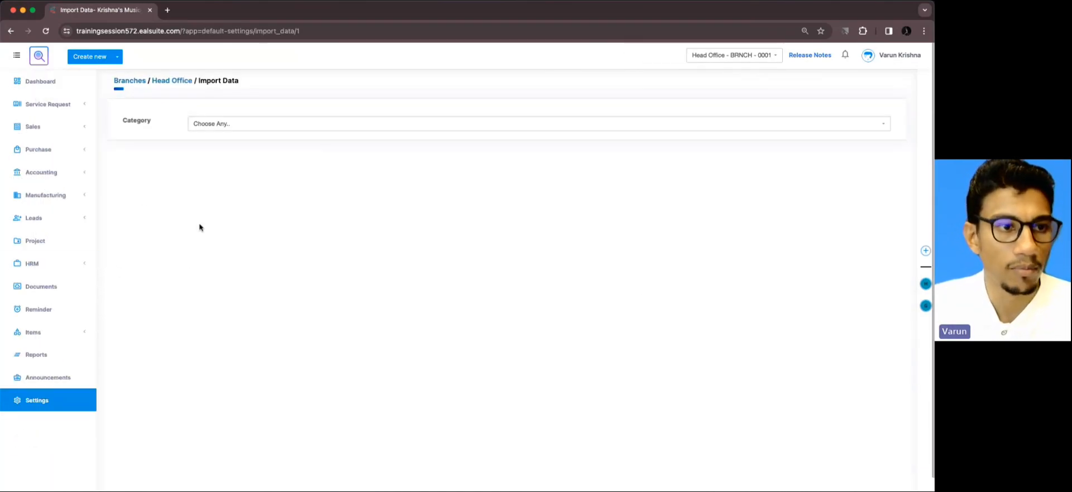
pyautogui.click(235, 123)
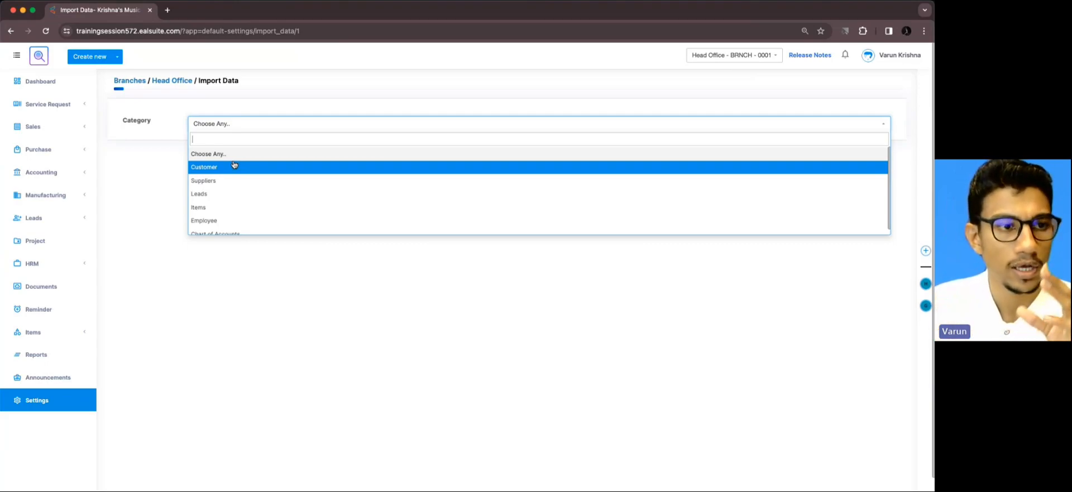
pyautogui.scroll(-1, 215, 182)
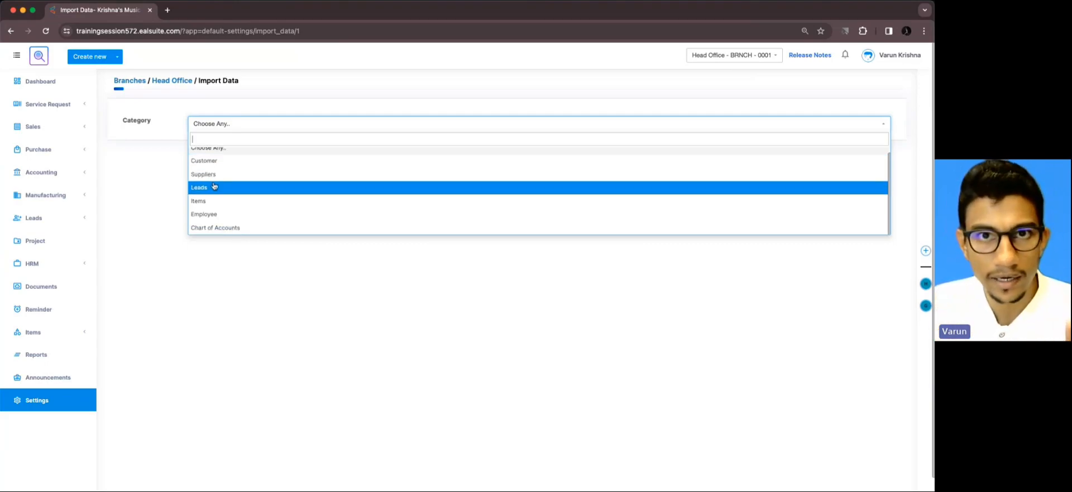
pyautogui.click(217, 215)
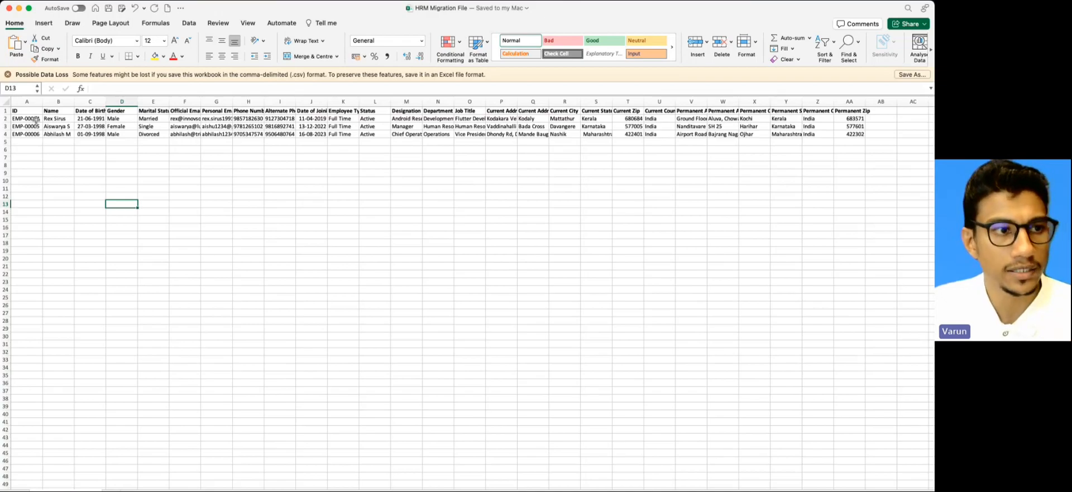
# Fit all column widths of the HRM Migration File spreadsheet to their contents and review its employee and address columns.
pyautogui.click(6, 102)
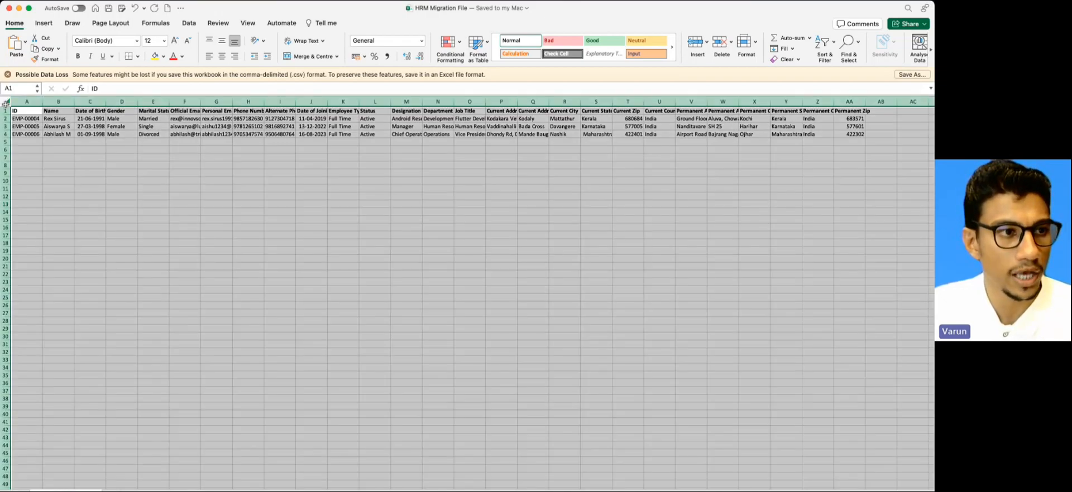
pyautogui.doubleClick(42, 102)
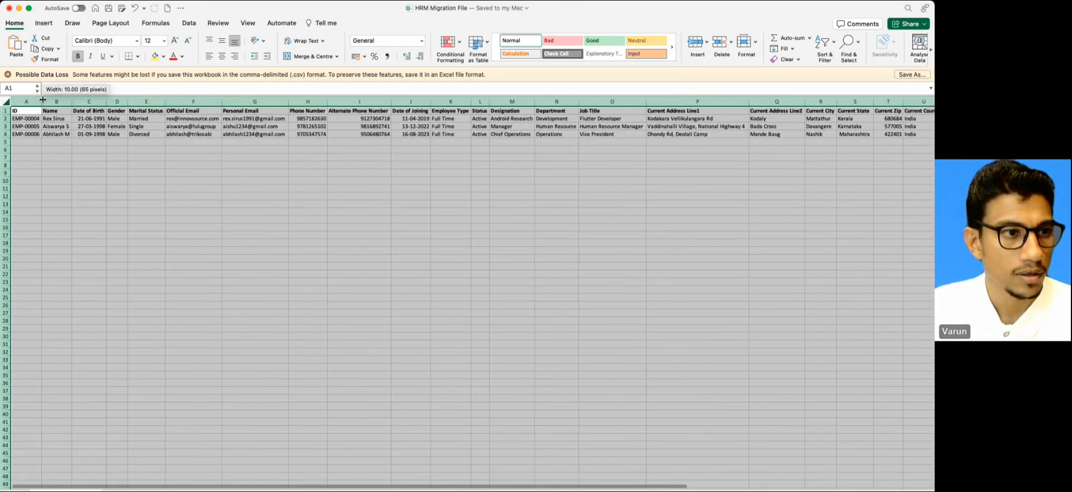
pyautogui.click(112, 163)
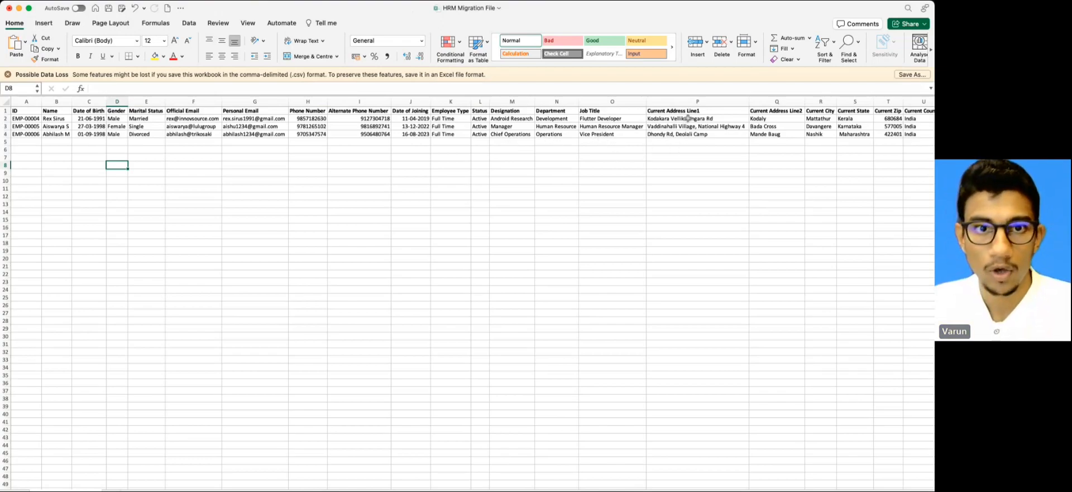
pyautogui.hscroll(10, 688, 117)
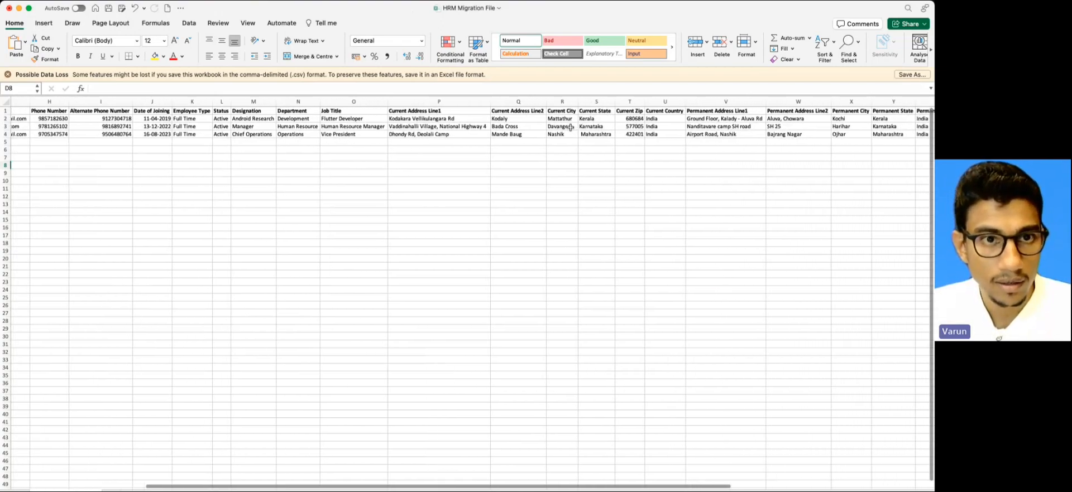
pyautogui.hscroll(1, 427, 121)
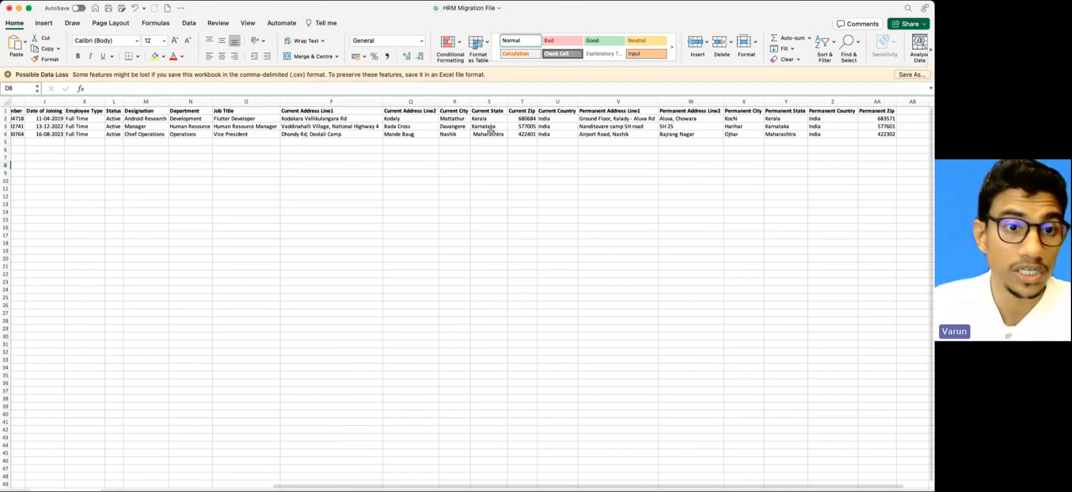
pyautogui.hscroll(5, 565, 130)
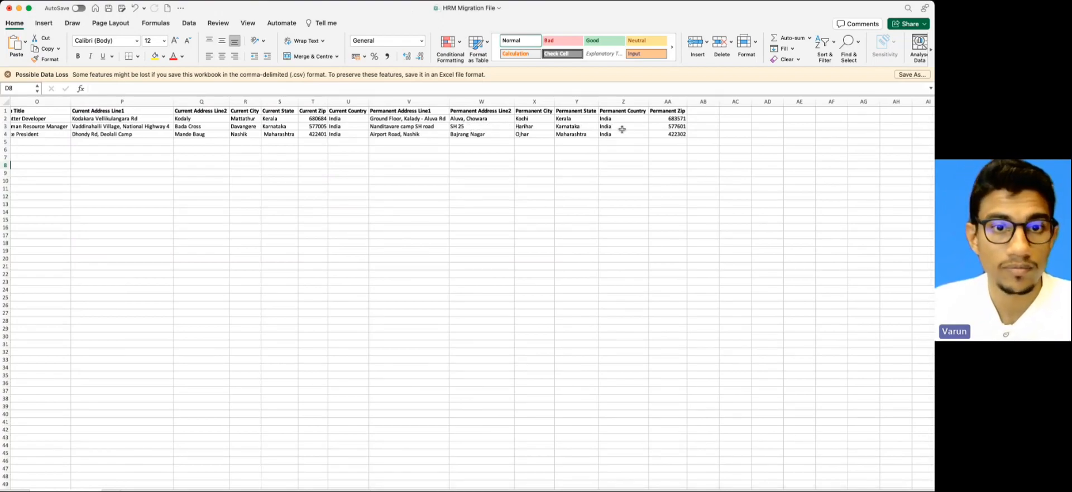
pyautogui.hscroll(-10, 622, 129)
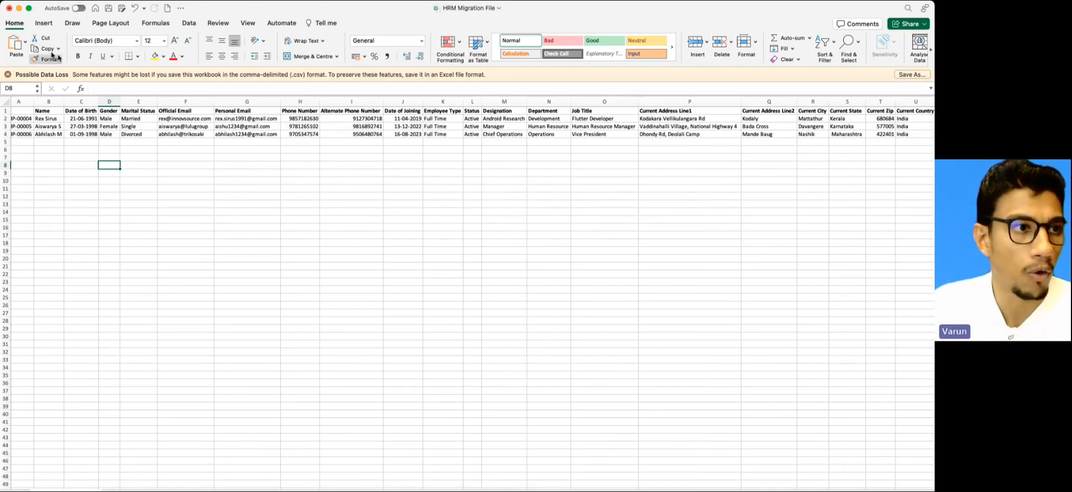
# Return to the Employee import page, upload HRM Migration File.csv from Downloads and proceed to the field mapping.
pyautogui.click(19, 8)
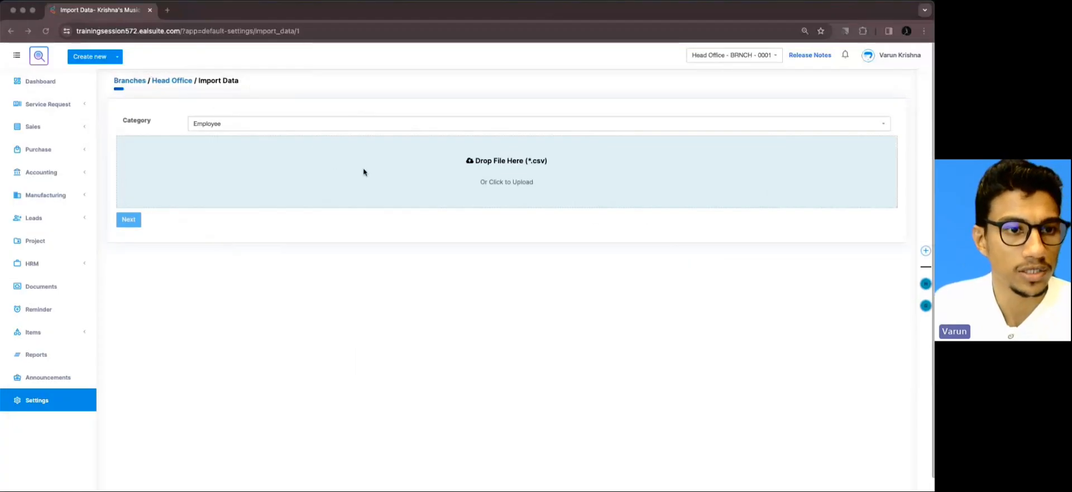
pyautogui.click(484, 168)
pyautogui.click(425, 200)
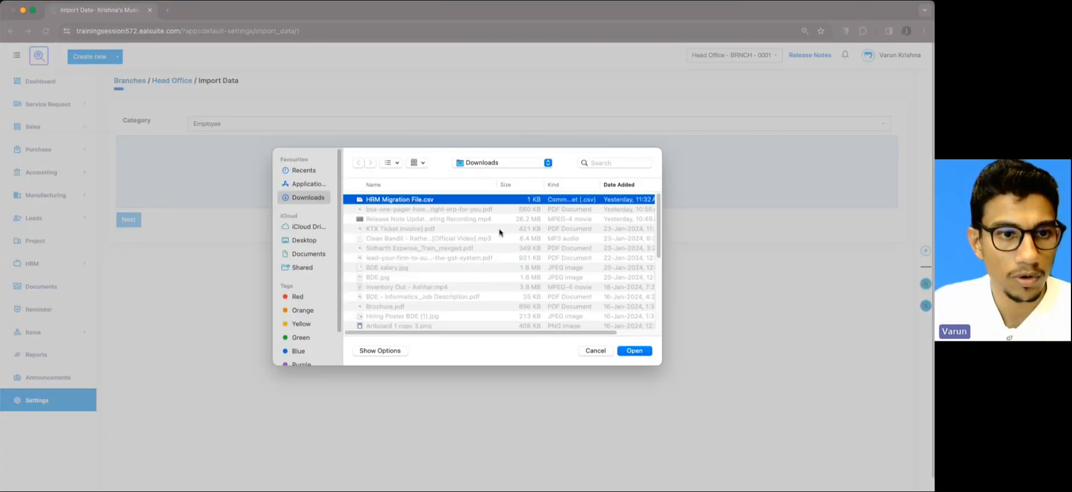
pyautogui.click(634, 350)
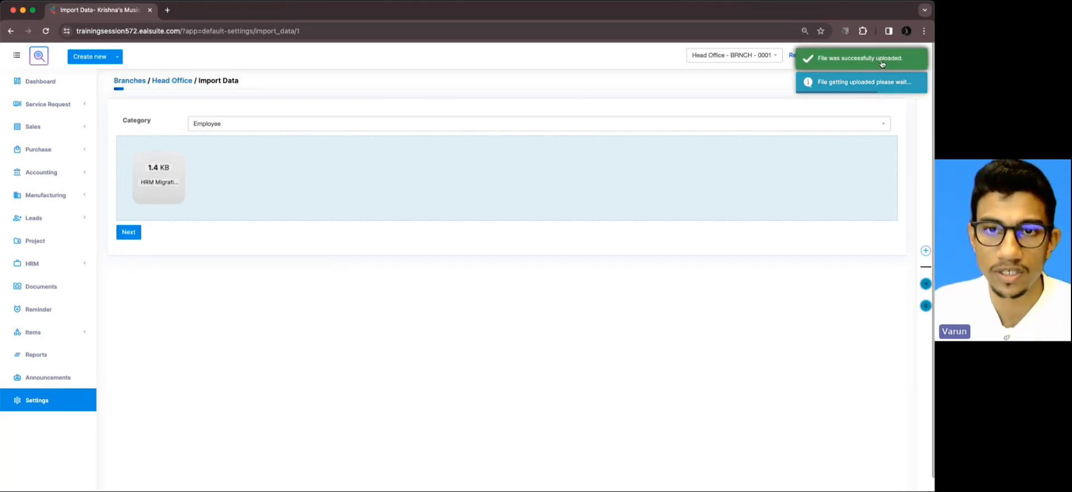
pyautogui.click(129, 232)
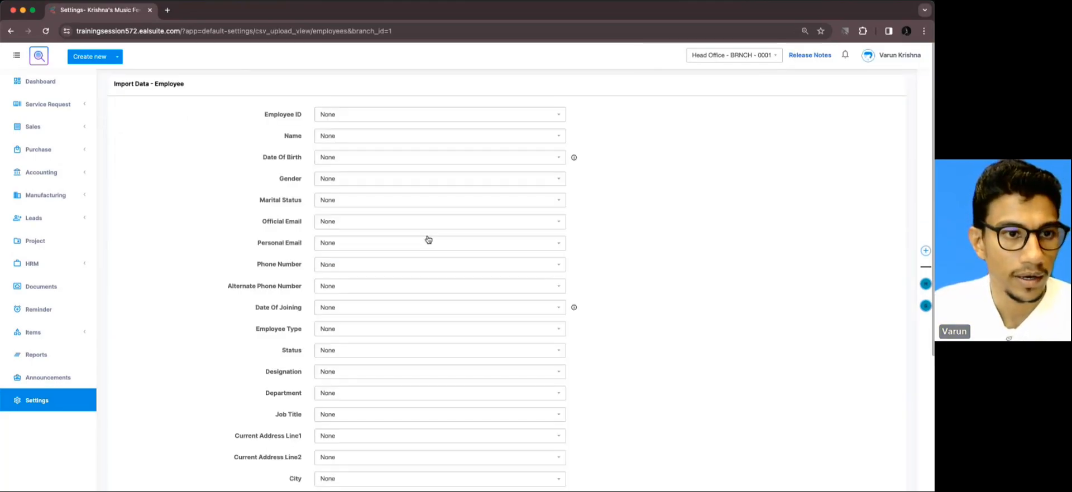
# Map the Employee ID field to the ID column, and Name, Date Of Birth and Gender to their matching columns.
pyautogui.click(438, 114)
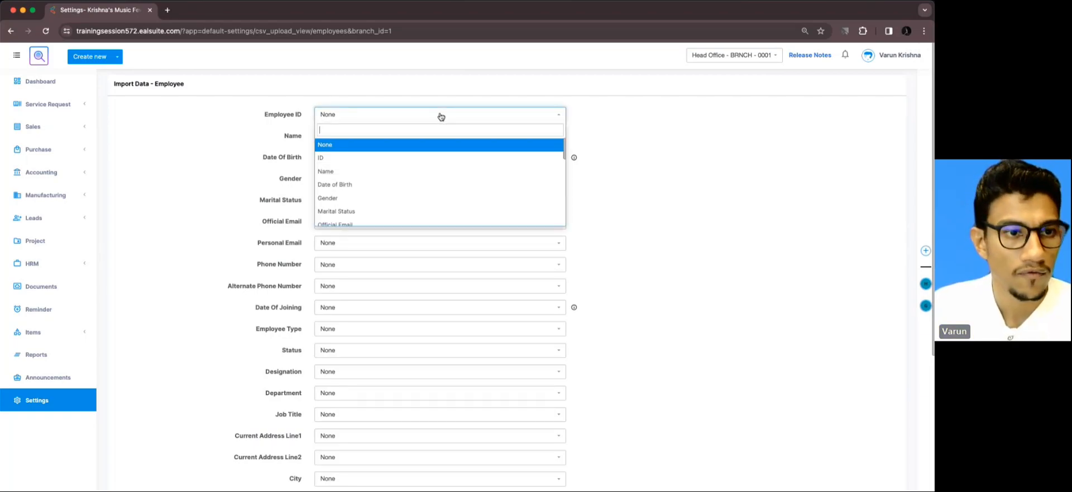
pyautogui.click(404, 159)
pyautogui.click(399, 137)
pyautogui.click(387, 193)
pyautogui.click(380, 158)
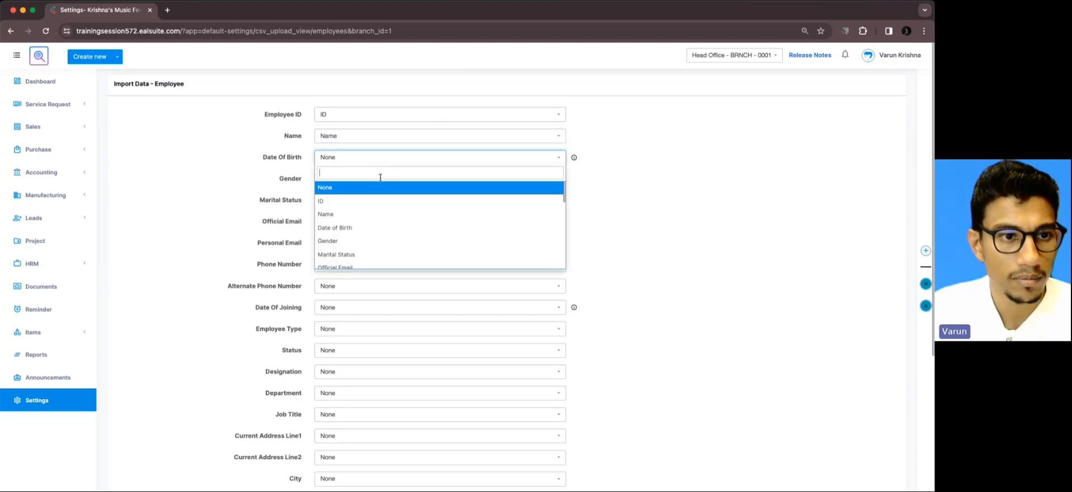
pyautogui.click(378, 229)
pyautogui.click(378, 180)
pyautogui.click(380, 263)
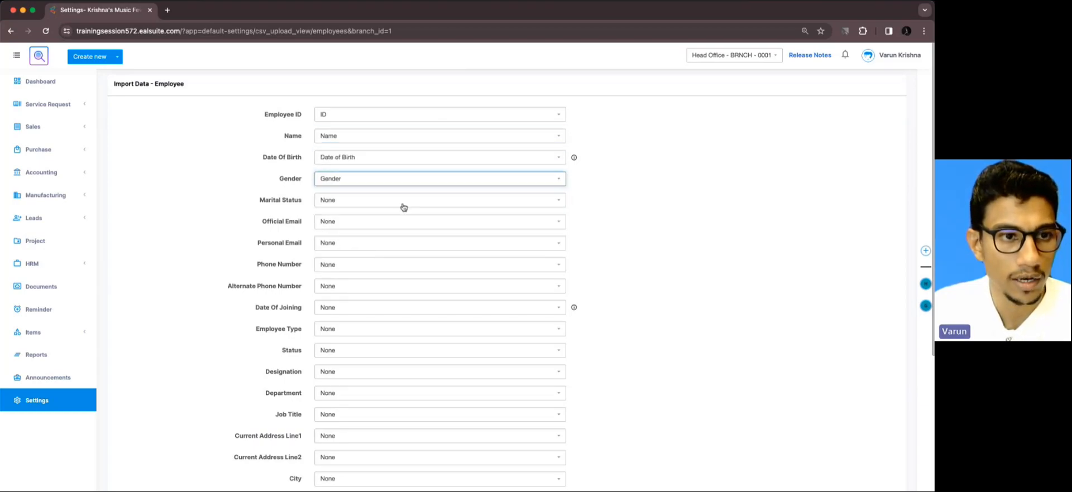
# Map the Marital Status, Official Email and Personal Email fields to their matching file columns.
pyautogui.scroll(-3, 404, 207)
pyautogui.click(391, 133)
pyautogui.click(373, 175)
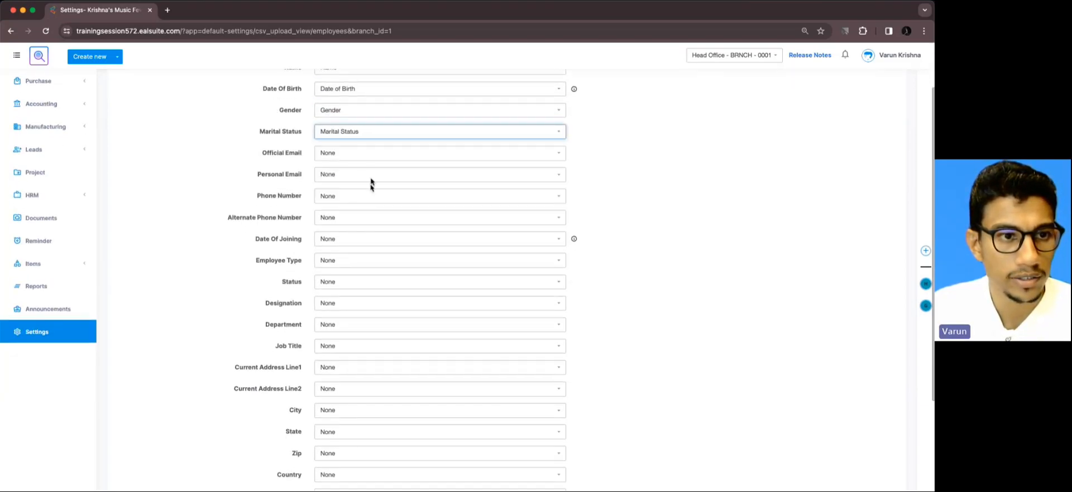
pyautogui.click(369, 152)
pyautogui.scroll(-1, 354, 240)
pyautogui.click(357, 253)
pyautogui.click(378, 178)
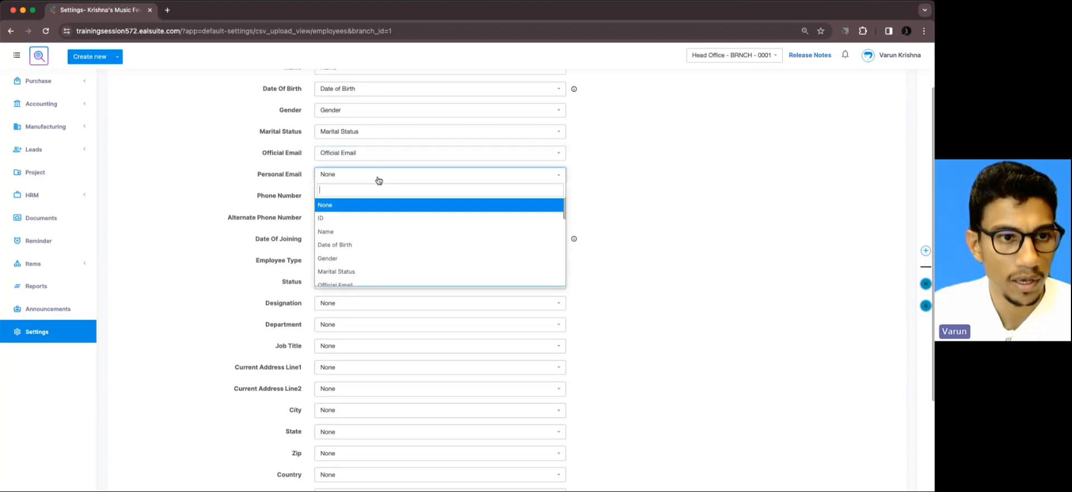
pyautogui.scroll(-2, 381, 215)
pyautogui.click(371, 231)
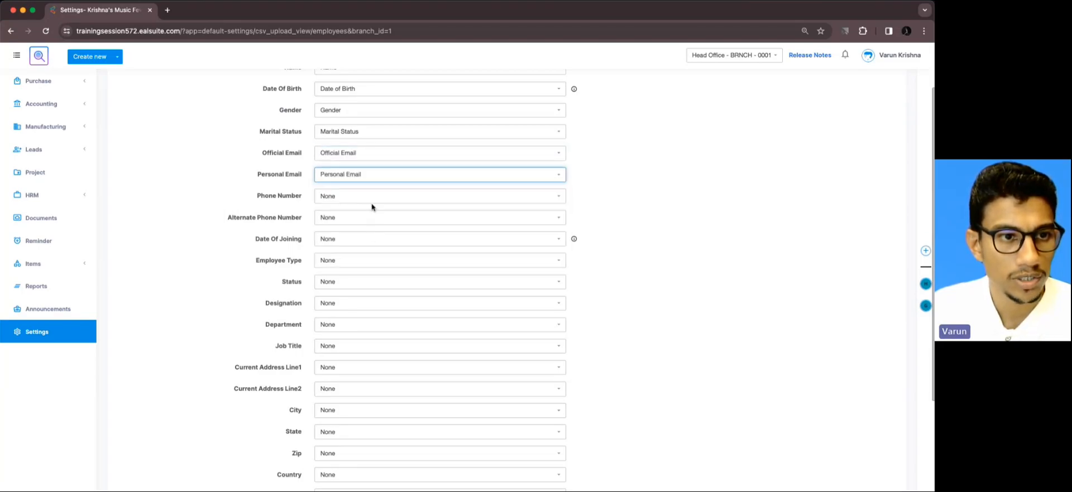
# Map the Phone Number and Alternate Phone Number fields to their matching file columns.
pyautogui.click(372, 197)
pyautogui.scroll(-4, 370, 263)
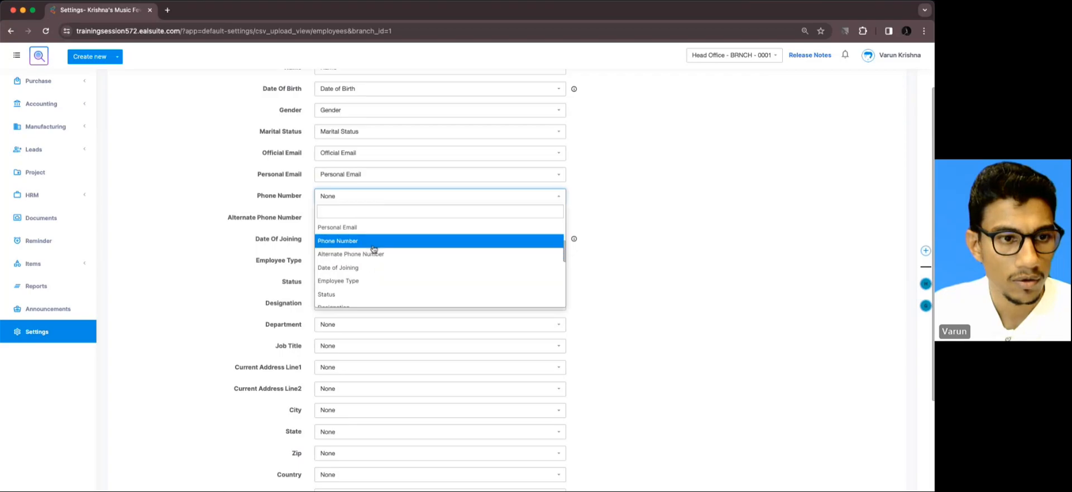
pyautogui.click(374, 248)
pyautogui.click(371, 219)
pyautogui.write('p')
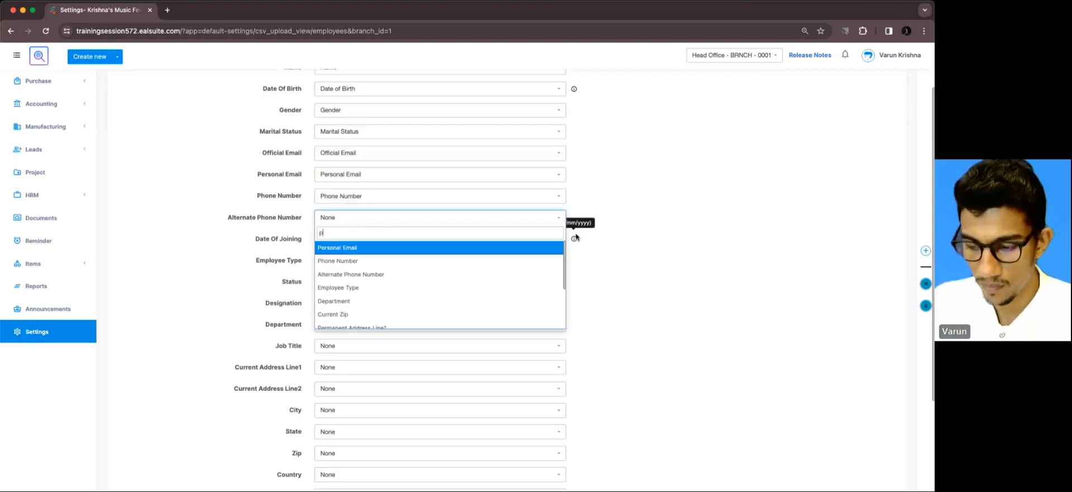
pyautogui.write('h')
pyautogui.press('Down')
pyautogui.press('Return')
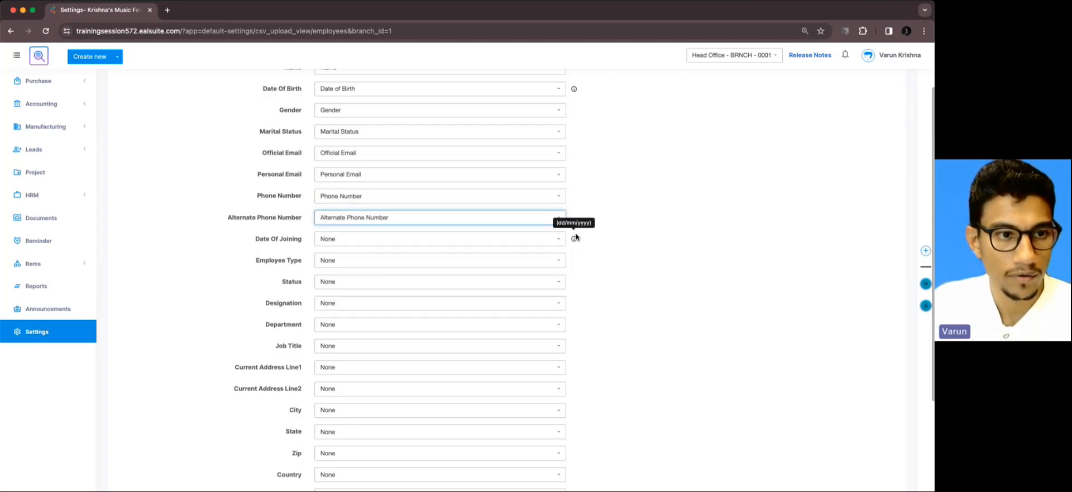
# Map the Date Of Joining and Employee Type fields to their matching file columns.
pyautogui.press('Tab')
pyautogui.press('Return')
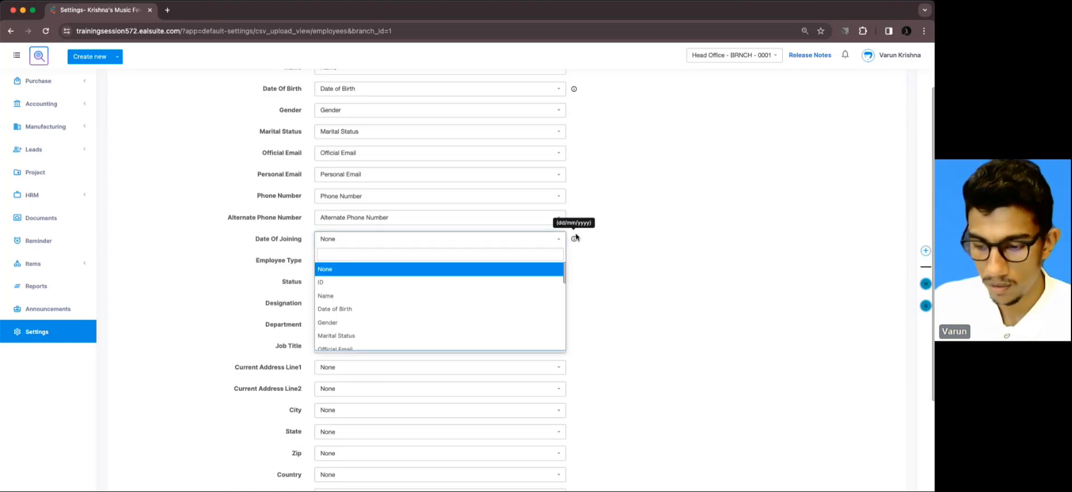
pyautogui.write('join')
pyautogui.press('Down')
pyautogui.press('Return')
pyautogui.press('Tab')
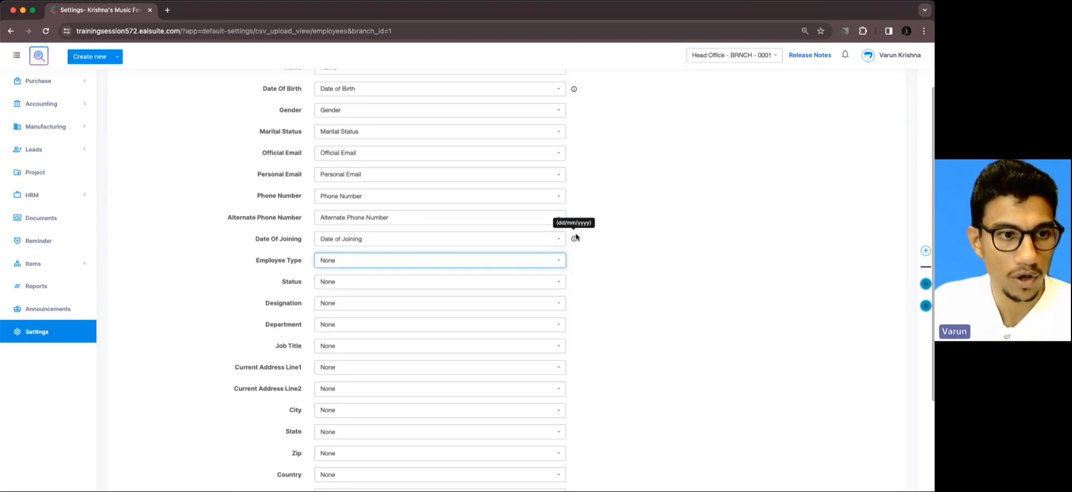
pyautogui.press('Return')
pyautogui.write('type')
pyautogui.press('Return')
# Map the Status and Designation fields to their matching file columns.
pyautogui.press('Tab')
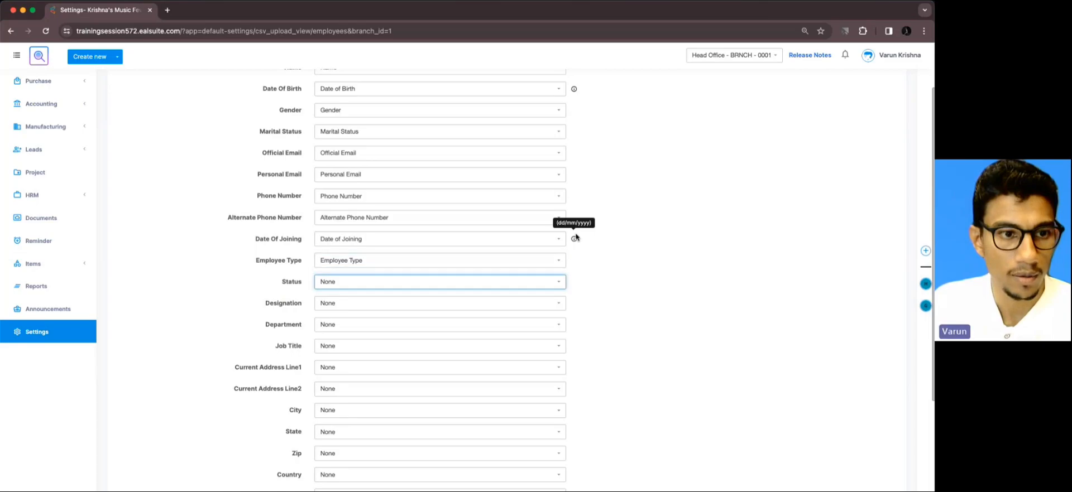
pyautogui.press('Return')
pyautogui.write('st')
pyautogui.press('Down')
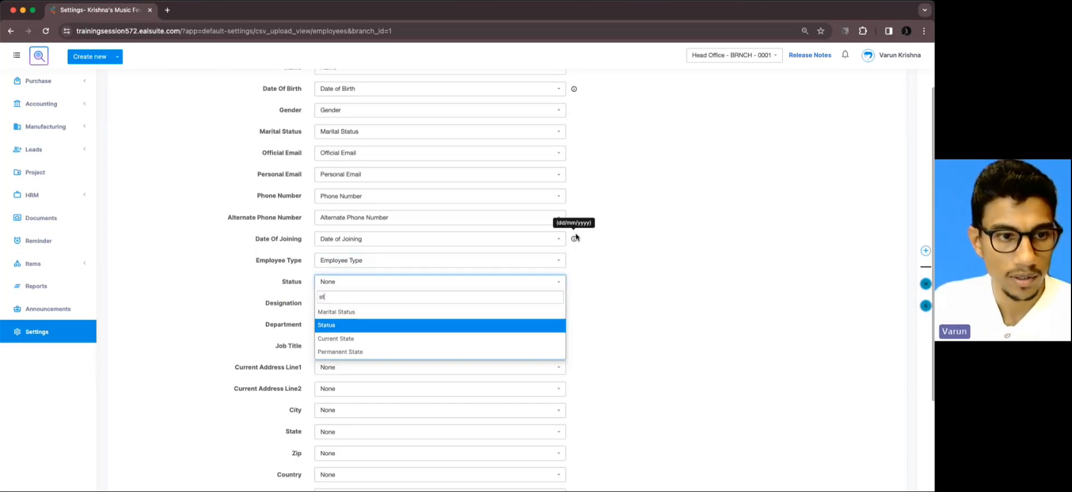
pyautogui.press('Return')
pyautogui.press('Tab')
pyautogui.press('Return')
pyautogui.write('de')
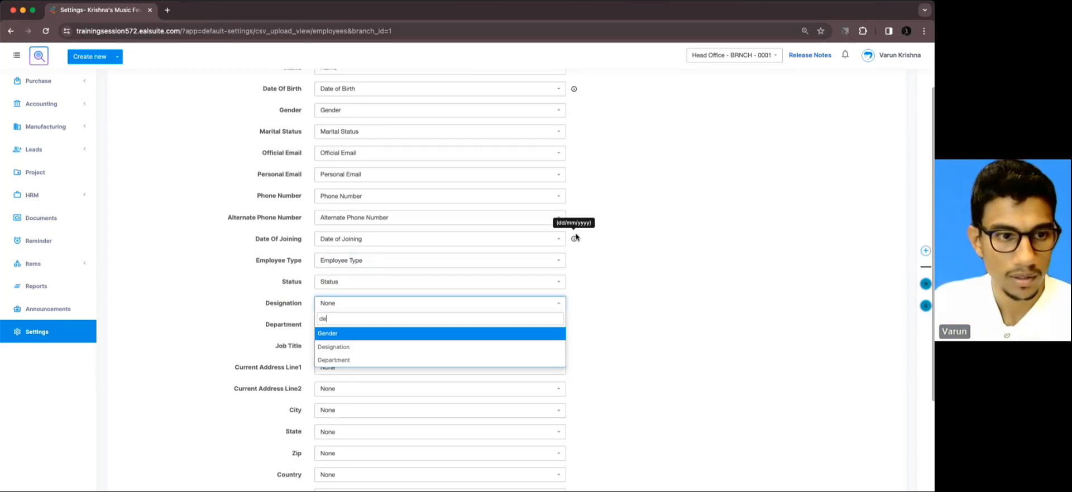
pyautogui.press('Down')
pyautogui.press('Return')
# Map the Department and Job Title fields to their matching file columns.
pyautogui.press('Tab')
pyautogui.press('Return')
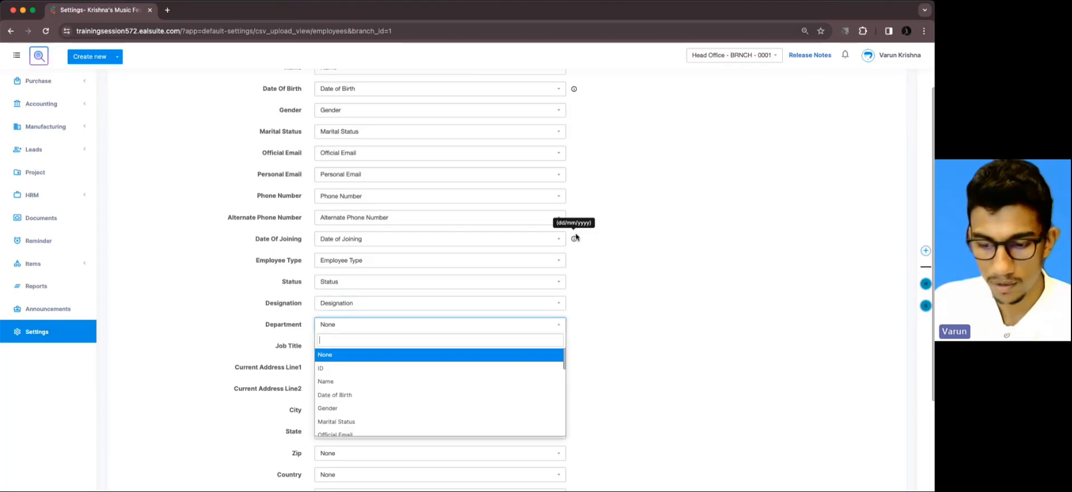
pyautogui.write('dep')
pyautogui.press('Down')
pyautogui.press('Return')
pyautogui.press('Tab')
pyautogui.press('Return')
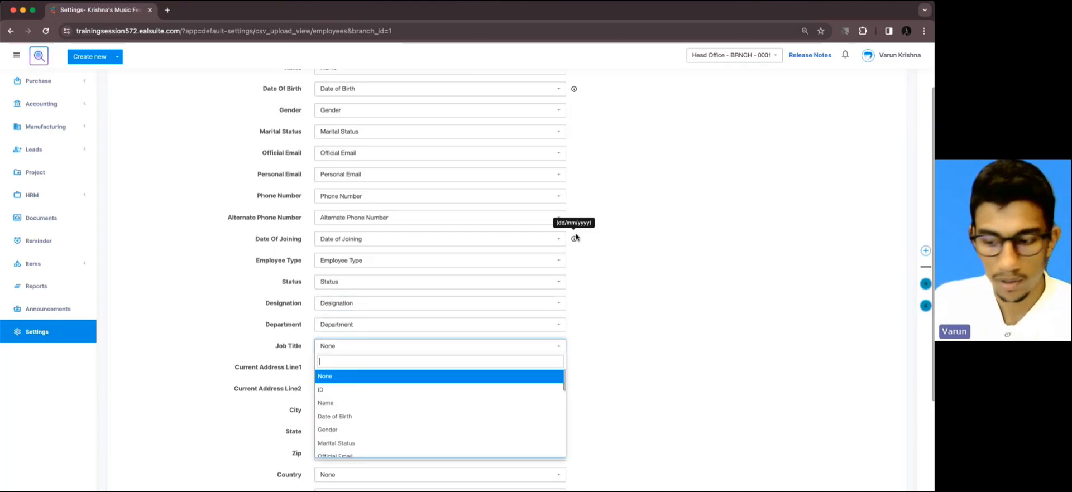
pyautogui.write('jo')
pyautogui.press('Down')
pyautogui.press('Return')
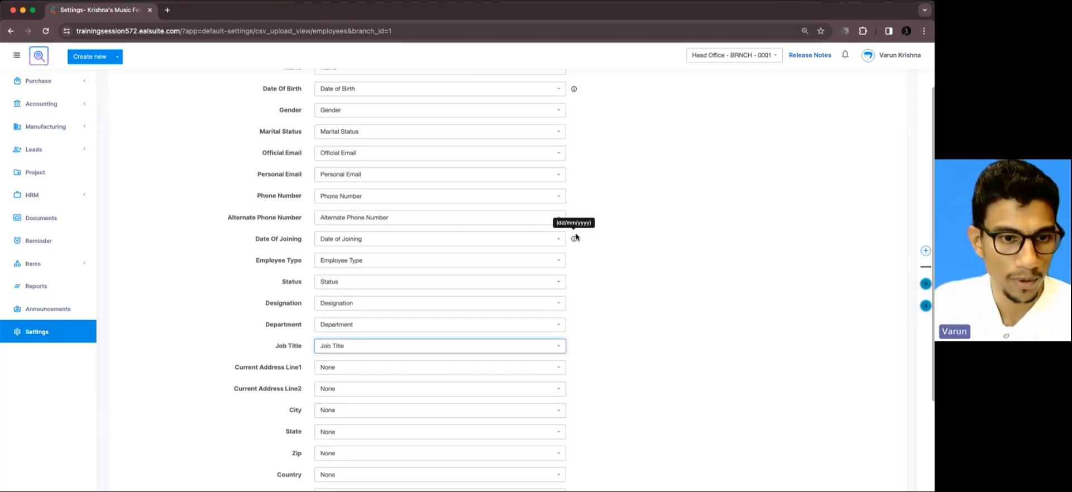
# Map the Current Address Line1 and Current Address Line2 fields to their matching file columns.
pyautogui.press('Tab')
pyautogui.press('Return')
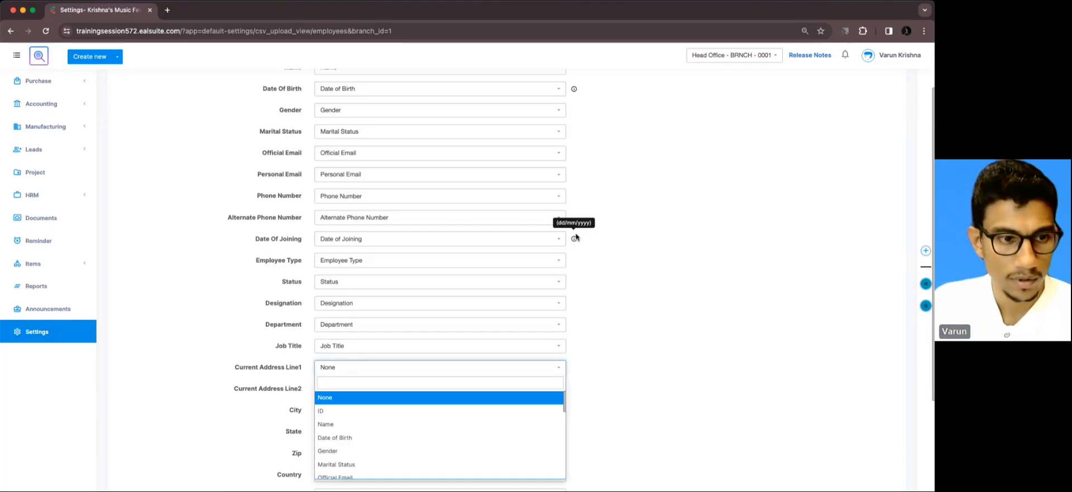
pyautogui.write('cu')
pyautogui.press('Return')
pyautogui.press('Tab')
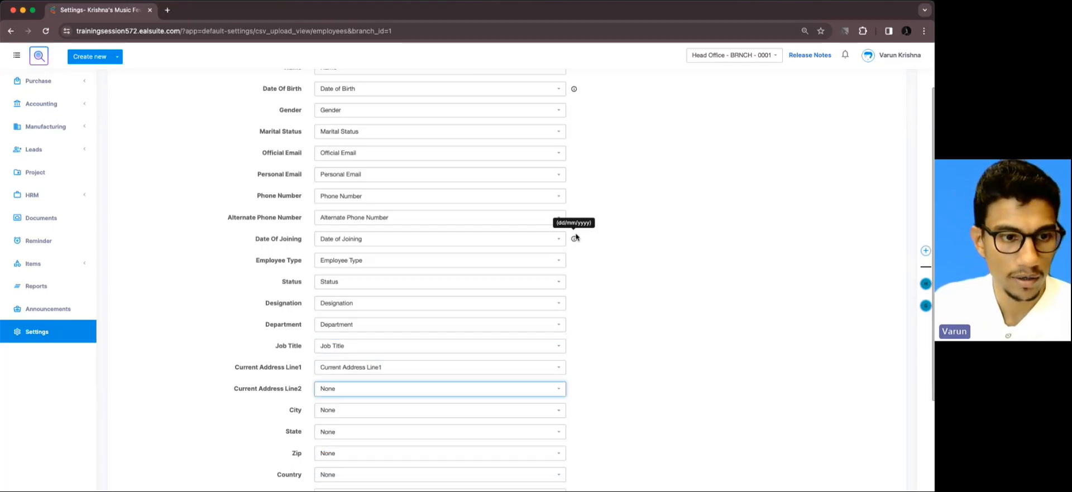
pyautogui.press('Return')
pyautogui.write('cu')
pyautogui.press('Down')
pyautogui.press('Return')
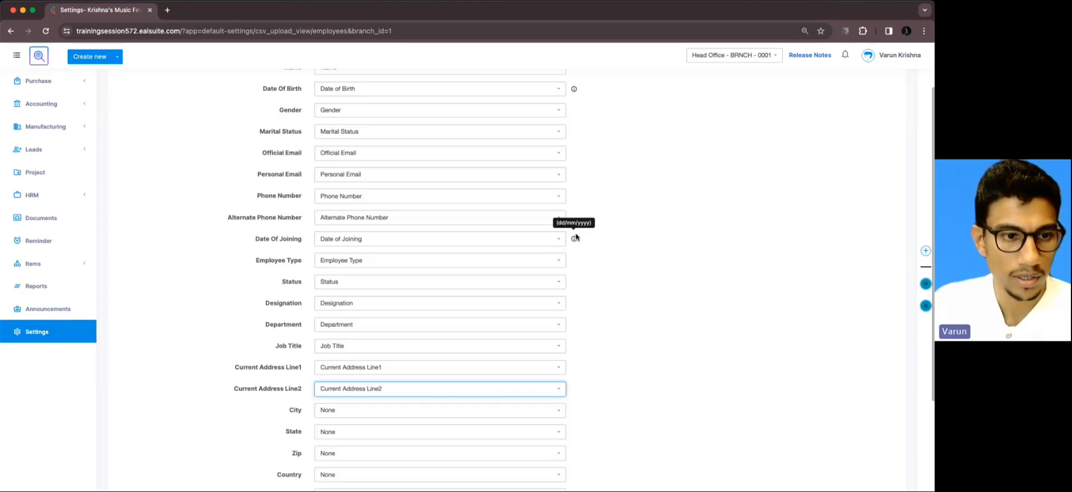
# Map the City field to the Current City column and the State field to the Current State column.
pyautogui.scroll(-5, 491, 333)
pyautogui.click(454, 240)
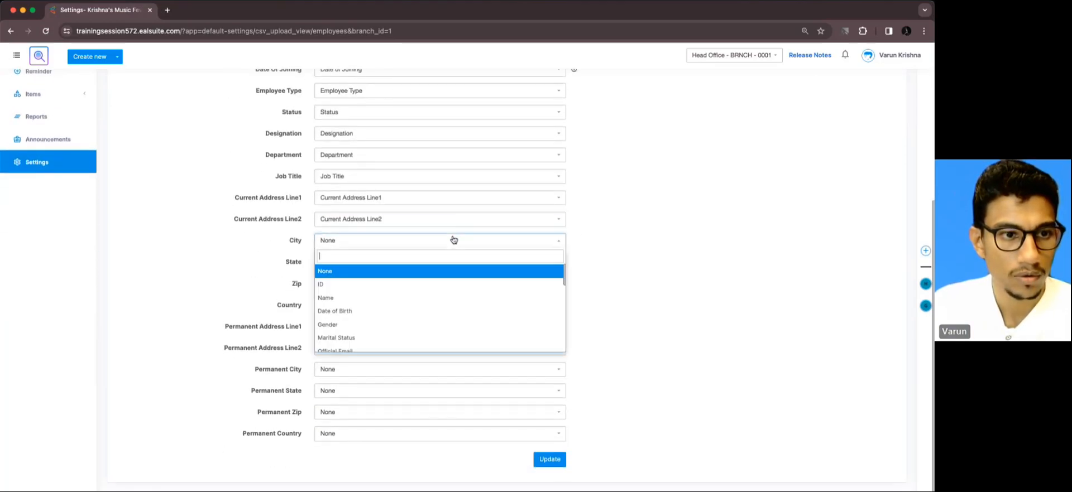
pyautogui.write('ciy')
pyautogui.press('BackSpace')
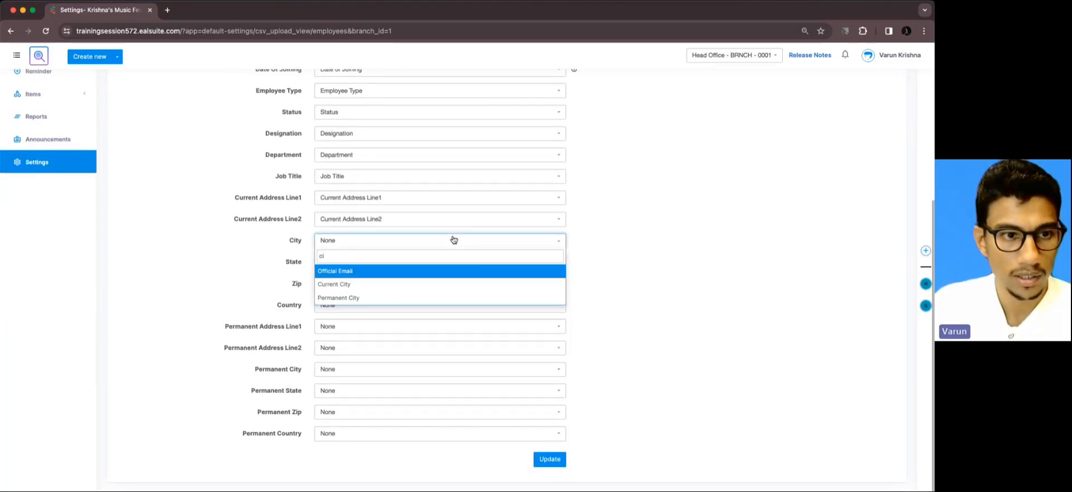
pyautogui.press('Down')
pyautogui.press('Return')
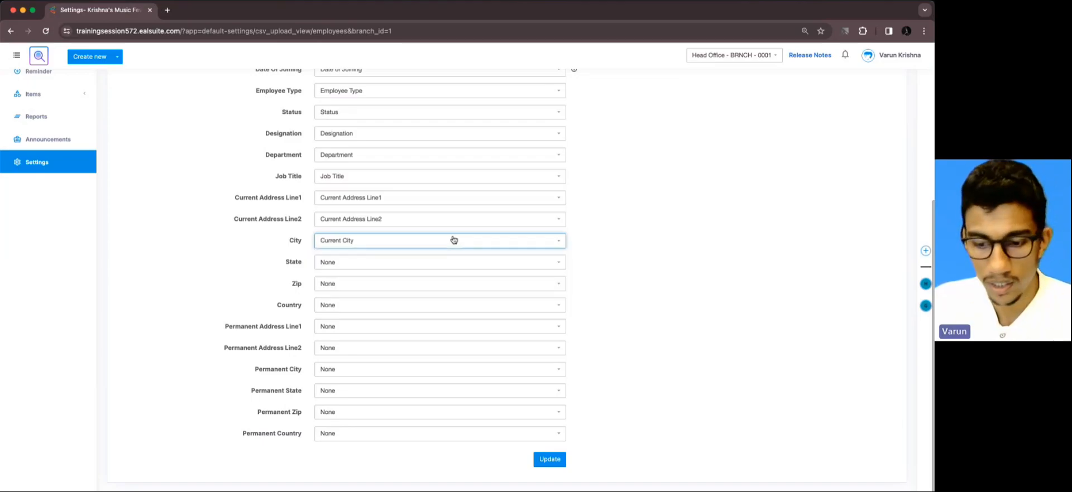
pyautogui.press('Tab')
pyautogui.press('Return')
pyautogui.write('st')
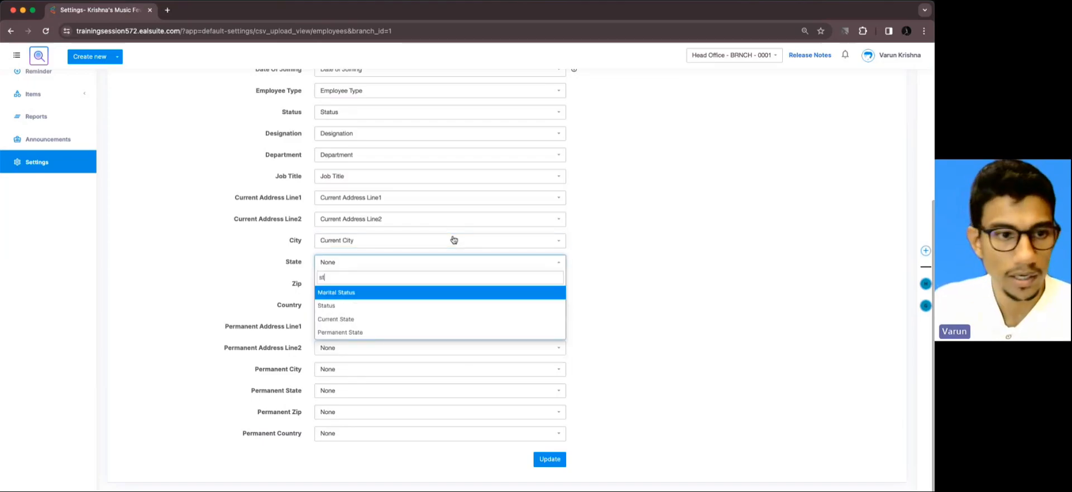
pyautogui.write('a')
pyautogui.press('Down')
pyautogui.press('Down')
pyautogui.press('Return')
# Map the Zip field to the Current Zip column and the Country field to the Current Country column.
pyautogui.press('Tab')
pyautogui.press('Return')
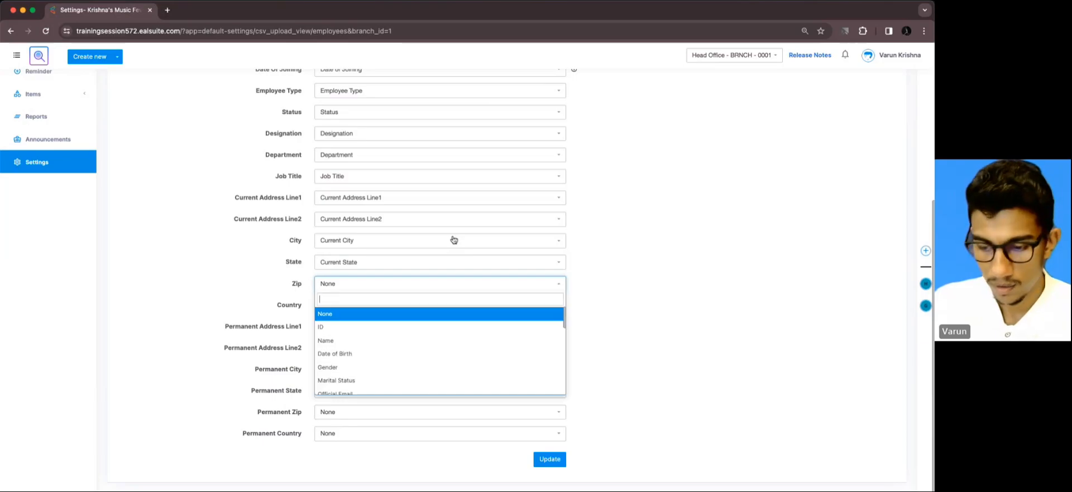
pyautogui.write('cu')
pyautogui.press('Down')
pyautogui.press('Down')
pyautogui.press('Down')
pyautogui.press('Down')
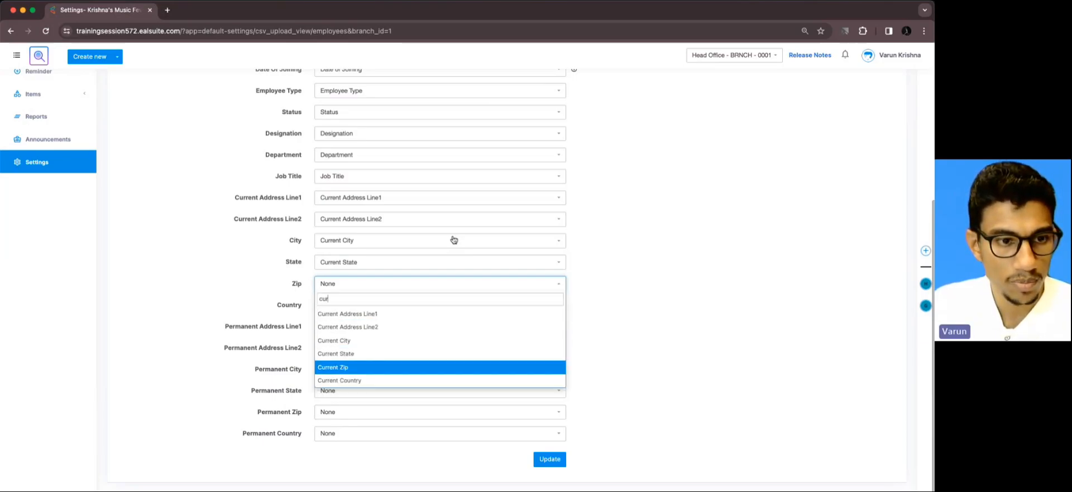
pyautogui.press('Return')
pyautogui.press('Tab')
pyautogui.press('Return')
pyautogui.write('cou')
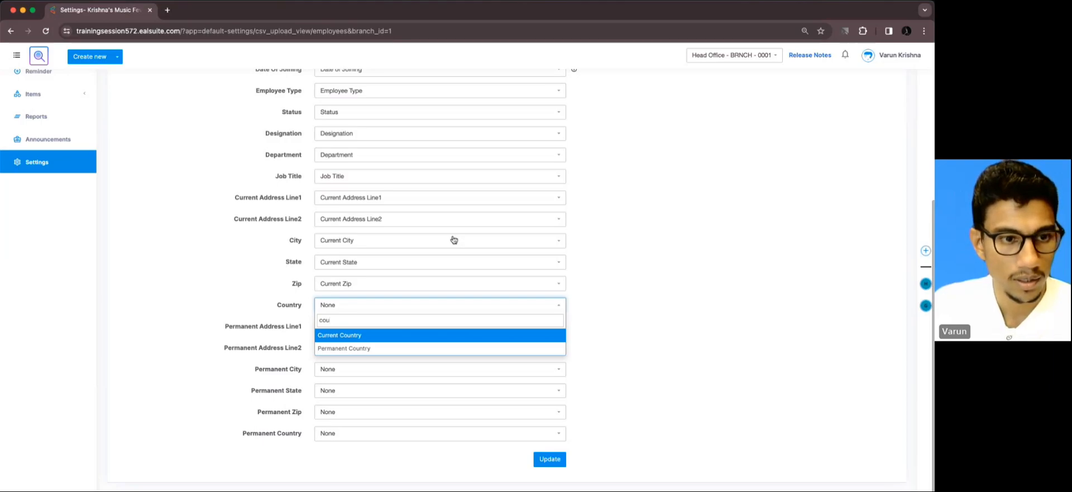
pyautogui.press('Return')
# Map the Permanent Address Line1 and Permanent Address Line2 fields to their matching file columns.
pyautogui.press('Tab')
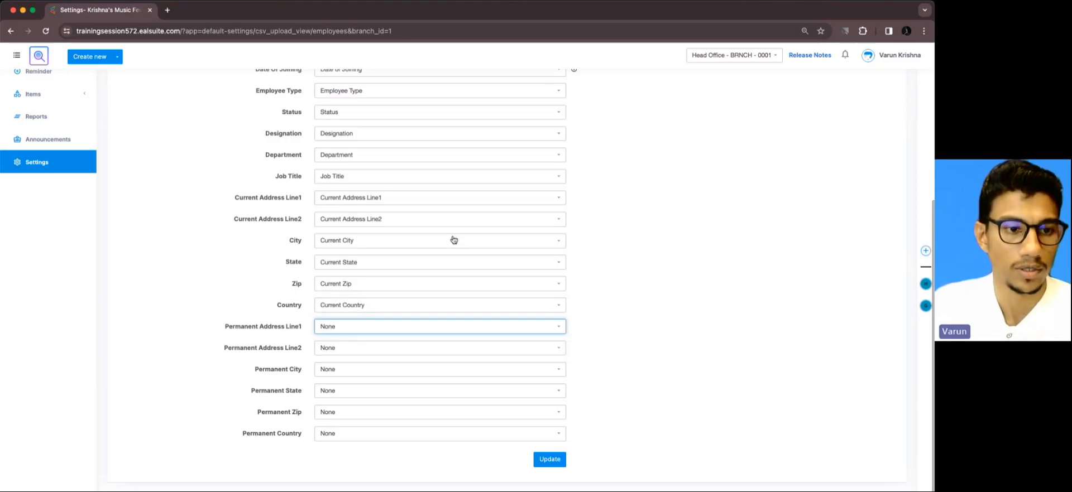
pyautogui.press('Return')
pyautogui.write('per')
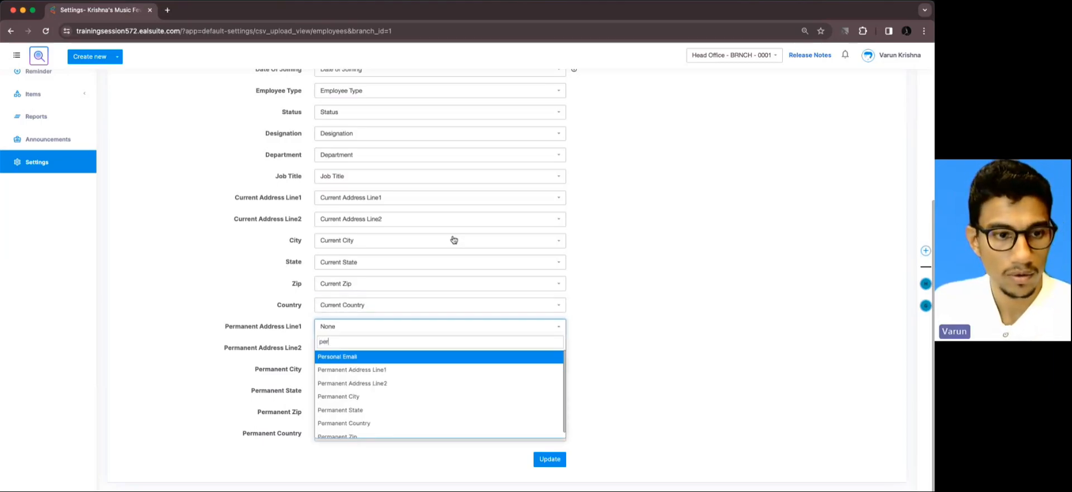
pyautogui.press('Down')
pyautogui.press('Return')
pyautogui.press('Tab')
pyautogui.press('Return')
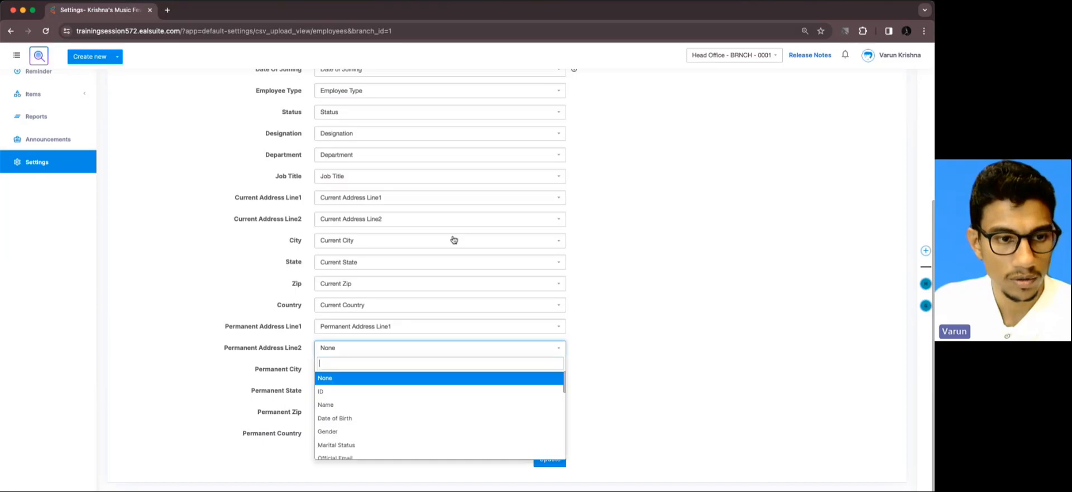
pyautogui.write('perm')
pyautogui.press('Down')
pyautogui.press('Return')
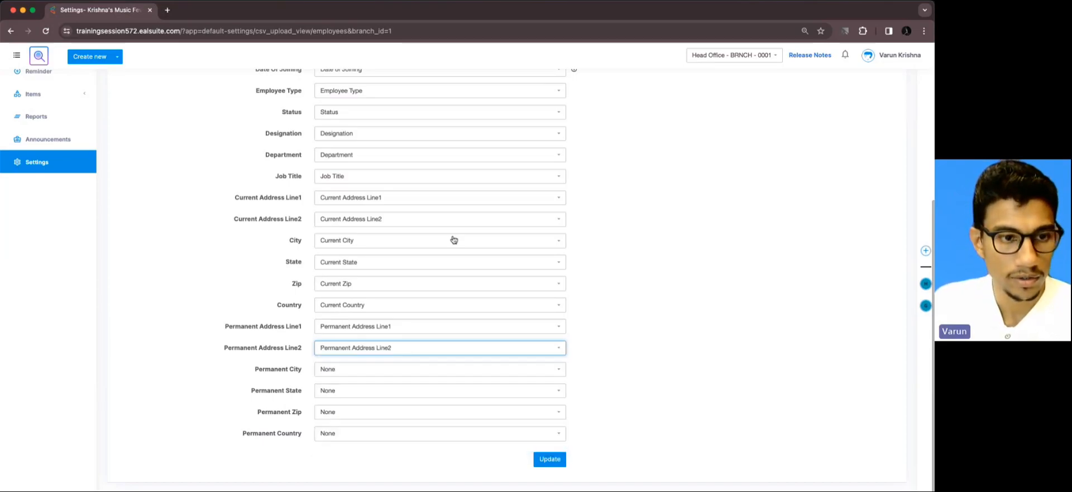
# Map the Permanent City and Permanent State fields to their matching file columns.
pyautogui.press('Tab')
pyautogui.press('Return')
pyautogui.write('ci')
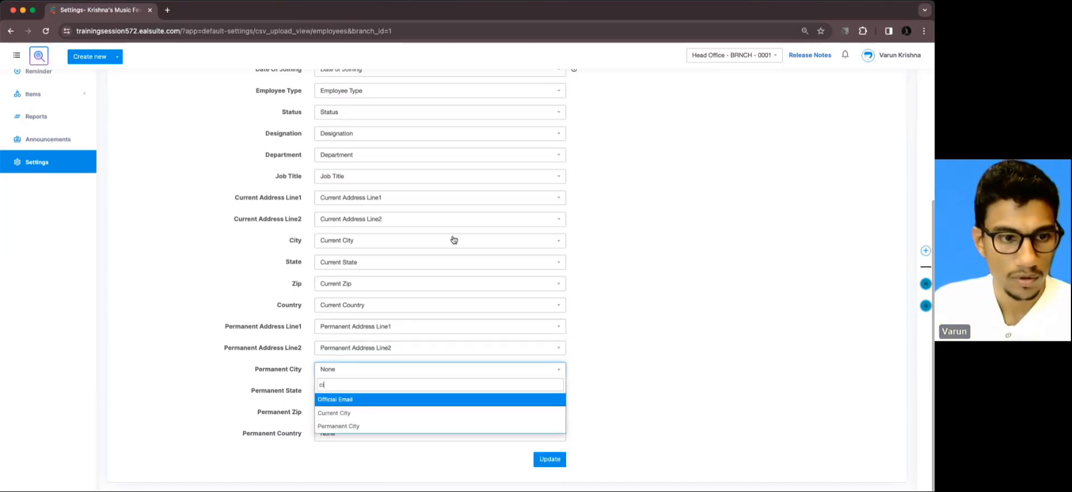
pyautogui.press('Down')
pyautogui.press('Down')
pyautogui.press('Return')
pyautogui.press('Tab')
pyautogui.press('Return')
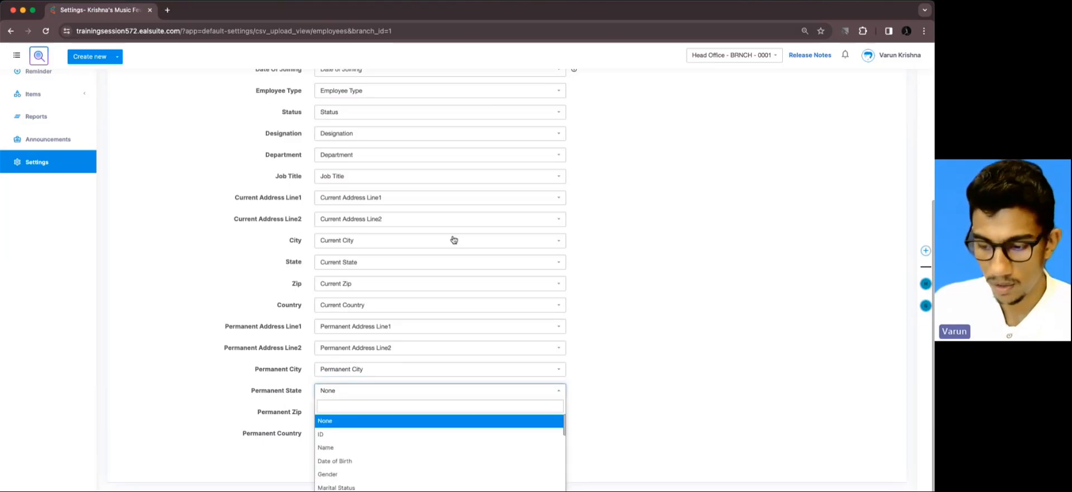
pyautogui.write('sta')
pyautogui.press('Down')
pyautogui.press('Down')
pyautogui.press('Down')
pyautogui.press('Return')
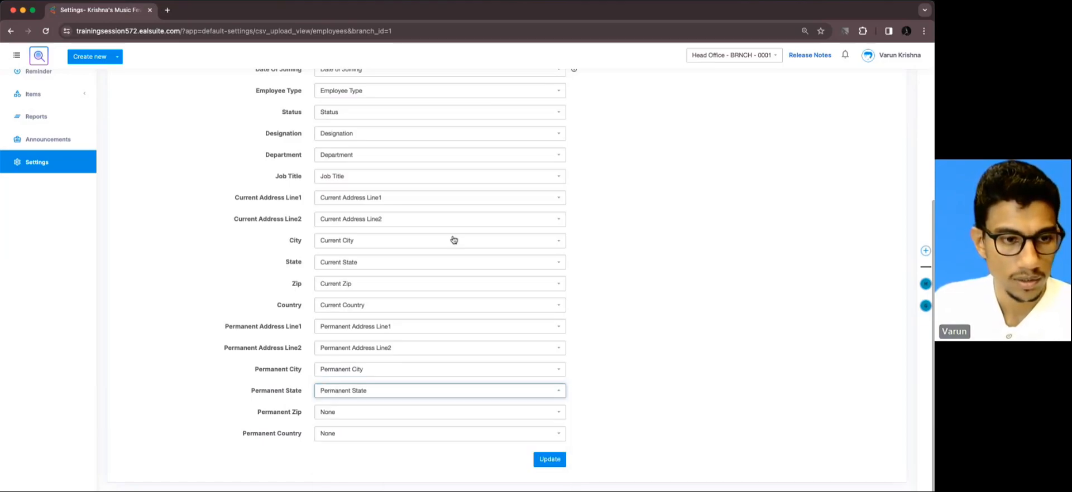
# Map the Permanent Zip and Permanent Country fields to their matching file columns and apply the field mapping.
pyautogui.press('Tab')
pyautogui.press('Return')
pyautogui.write('zip')
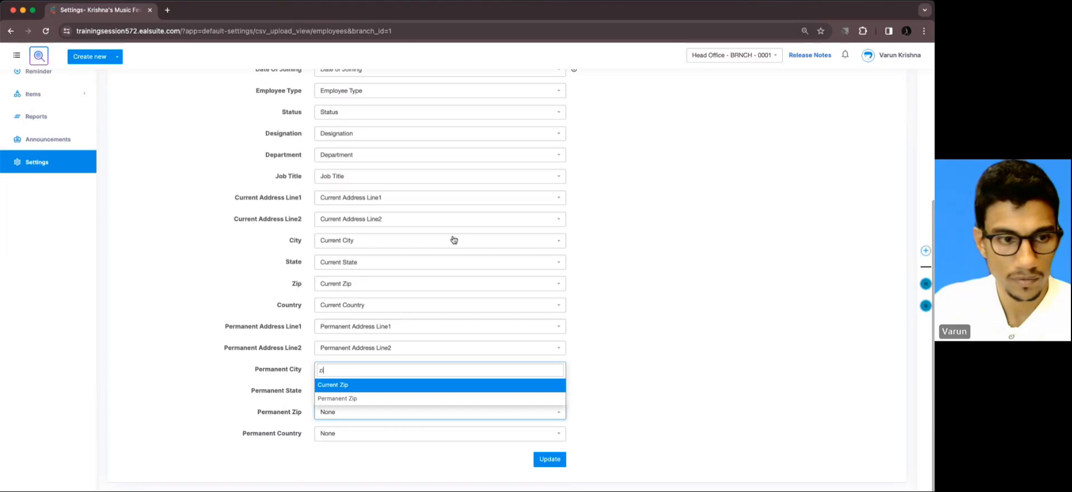
pyautogui.press('Down')
pyautogui.press('Return')
pyautogui.press('Tab')
pyautogui.press('Return')
pyautogui.write('co')
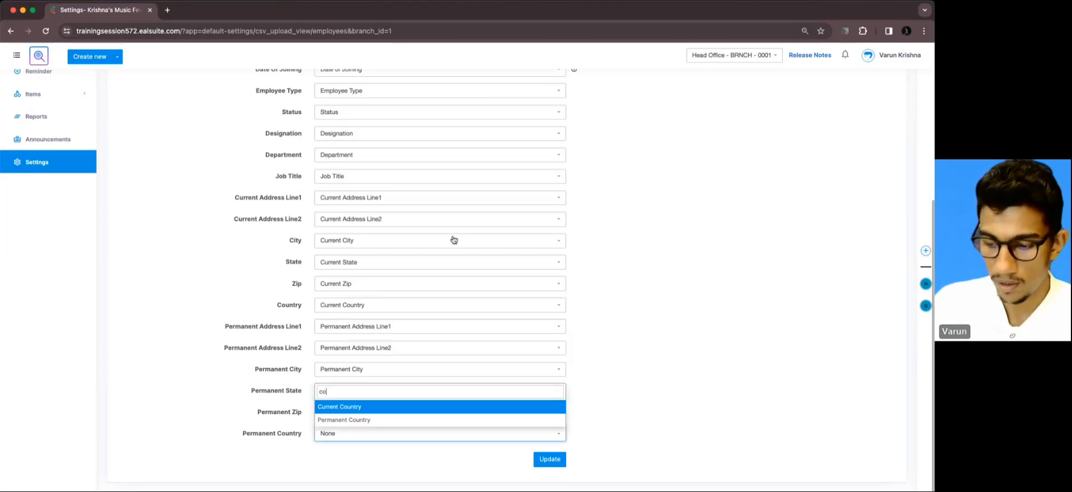
pyautogui.write('u')
pyautogui.press('Down')
pyautogui.press('Return')
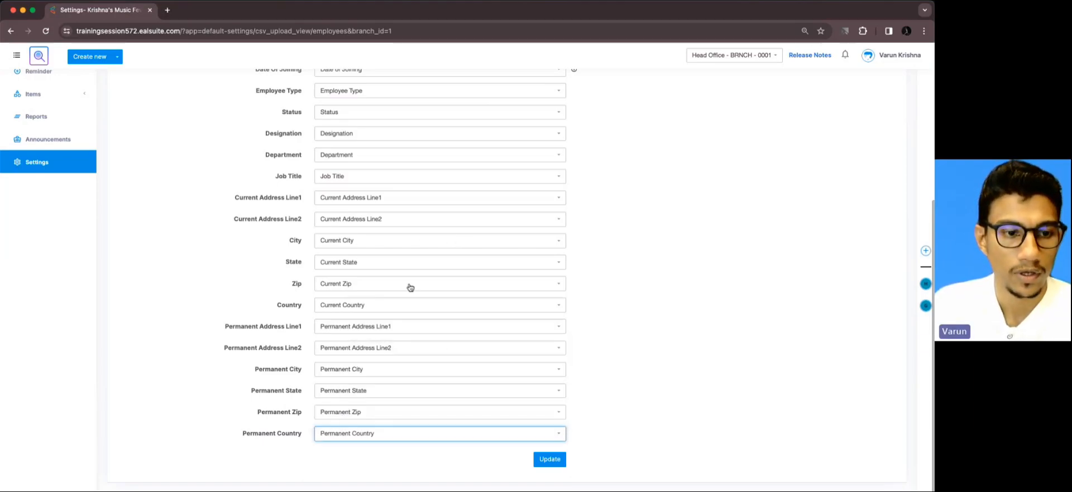
pyautogui.click(550, 459)
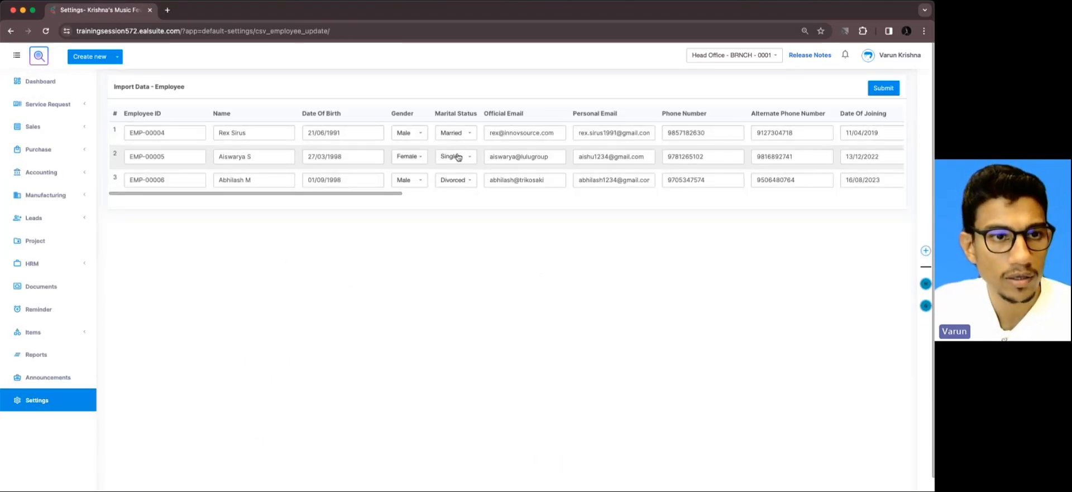
# Review the employee rows across all columns in the import preview and submit the import.
pyautogui.hscroll(4, 455, 155)
pyautogui.hscroll(6, 457, 154)
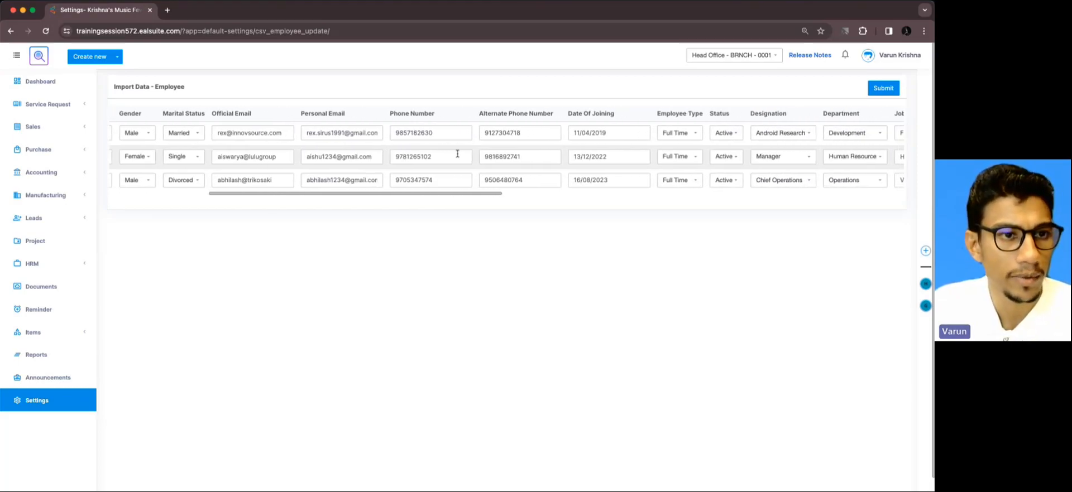
pyautogui.hscroll(6, 457, 154)
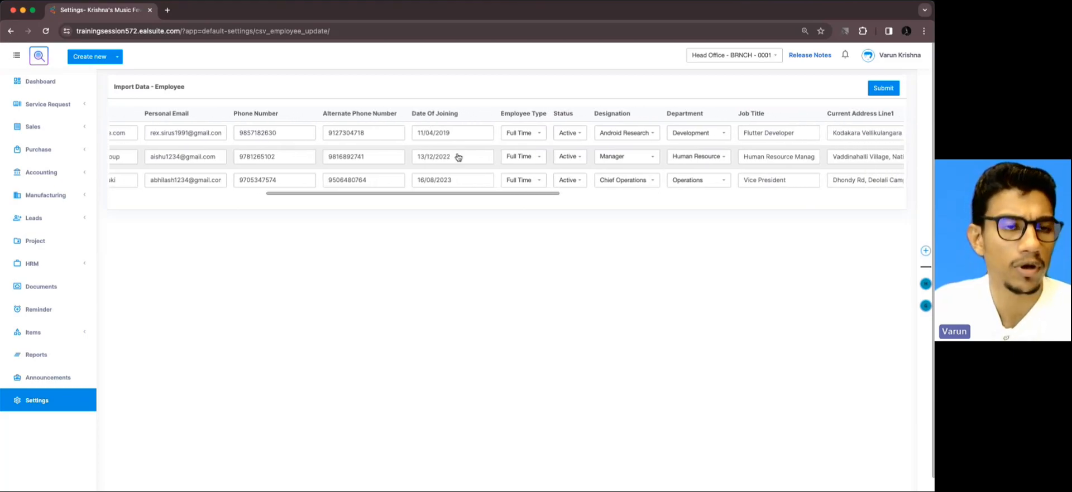
pyautogui.hscroll(9, 458, 157)
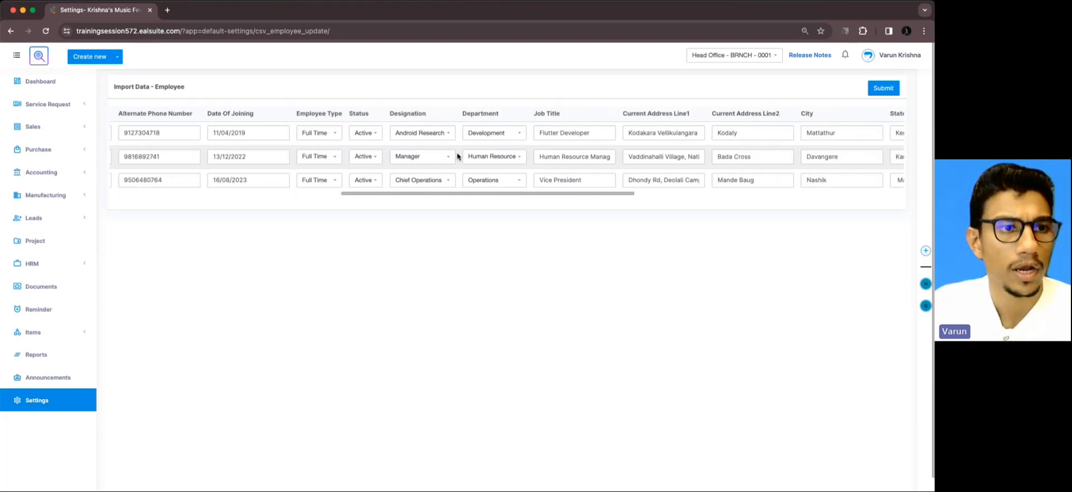
pyautogui.hscroll(6, 458, 157)
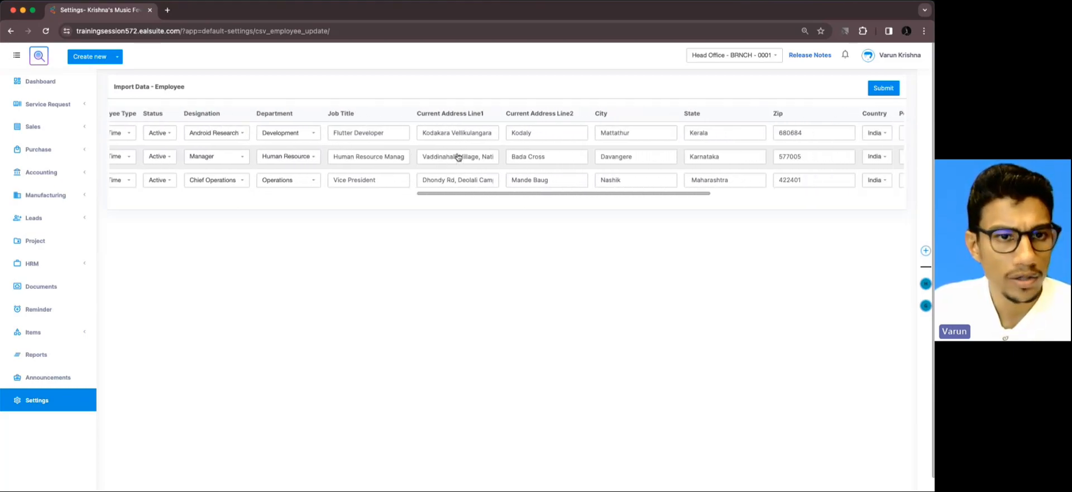
pyautogui.hscroll(2, 457, 153)
pyautogui.hscroll(14, 533, 158)
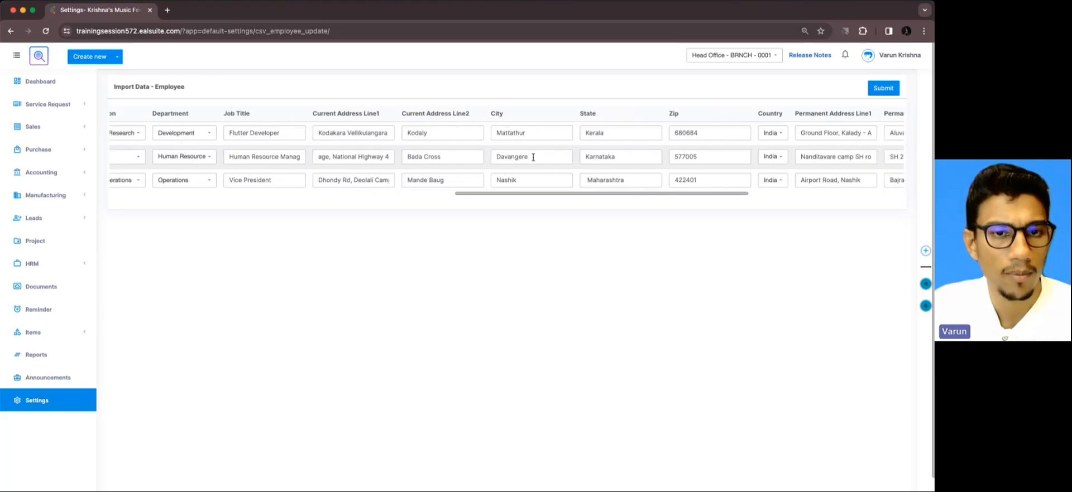
pyautogui.hscroll(2, 533, 158)
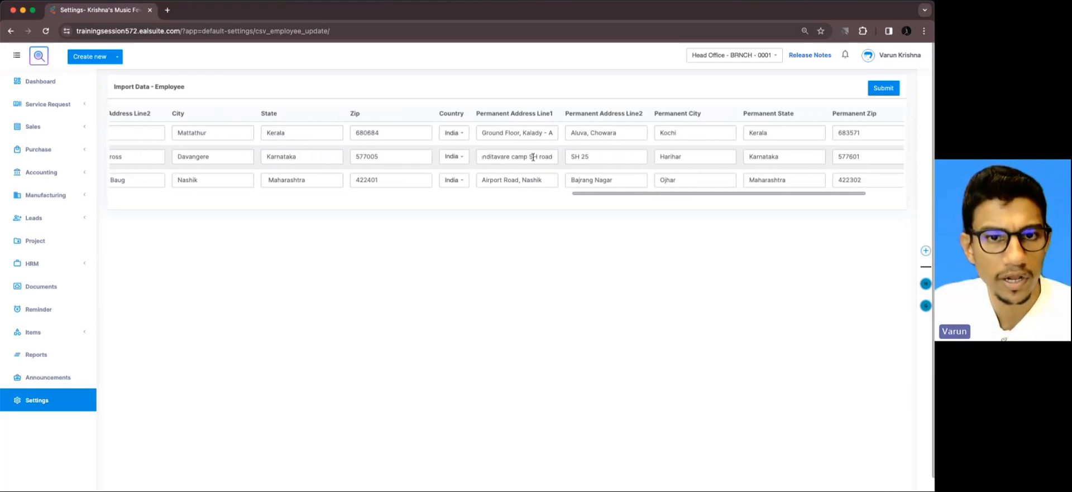
pyautogui.click(888, 93)
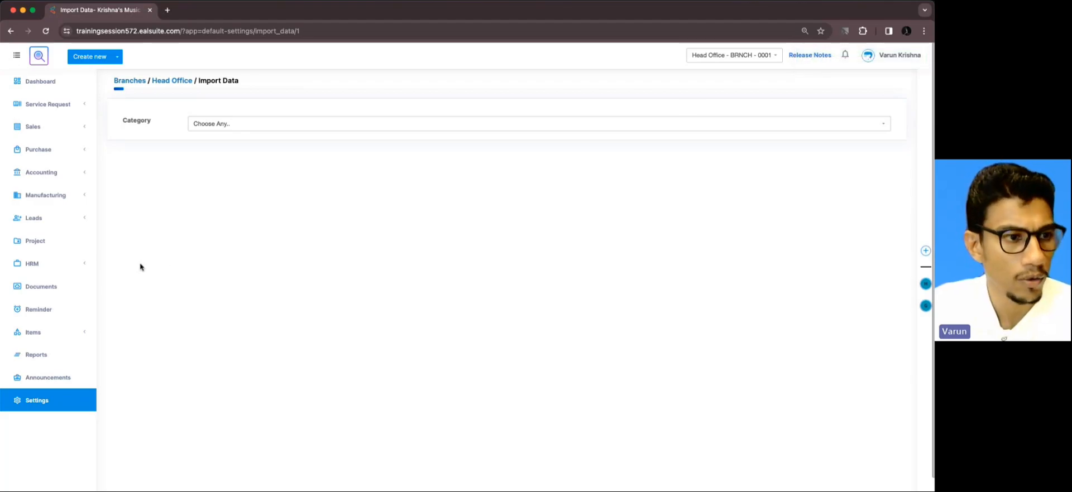
# Open the HRM employee list, examine the imported records across all columns, and view the details of the second listed employee.
pyautogui.click(56, 263)
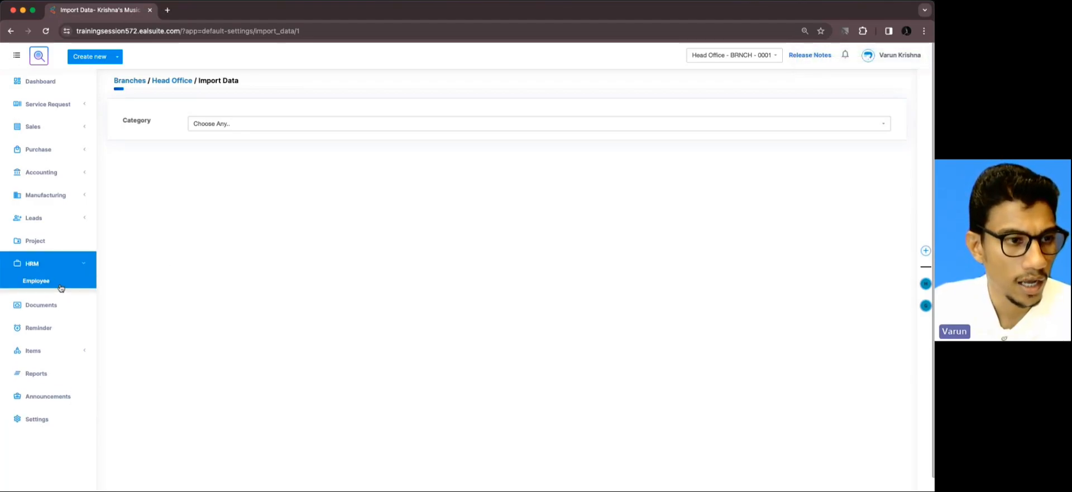
pyautogui.click(62, 285)
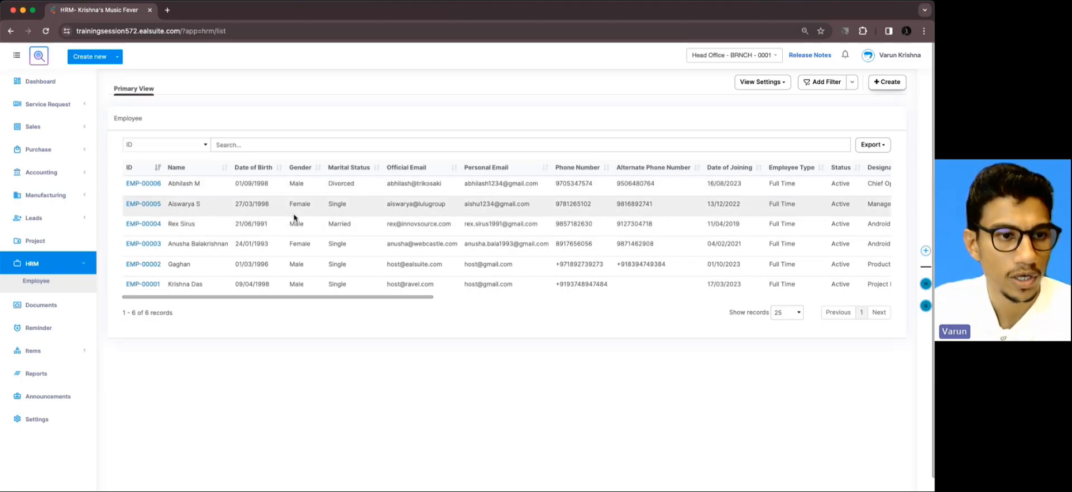
pyautogui.hscroll(5, 294, 218)
pyautogui.hscroll(10, 294, 217)
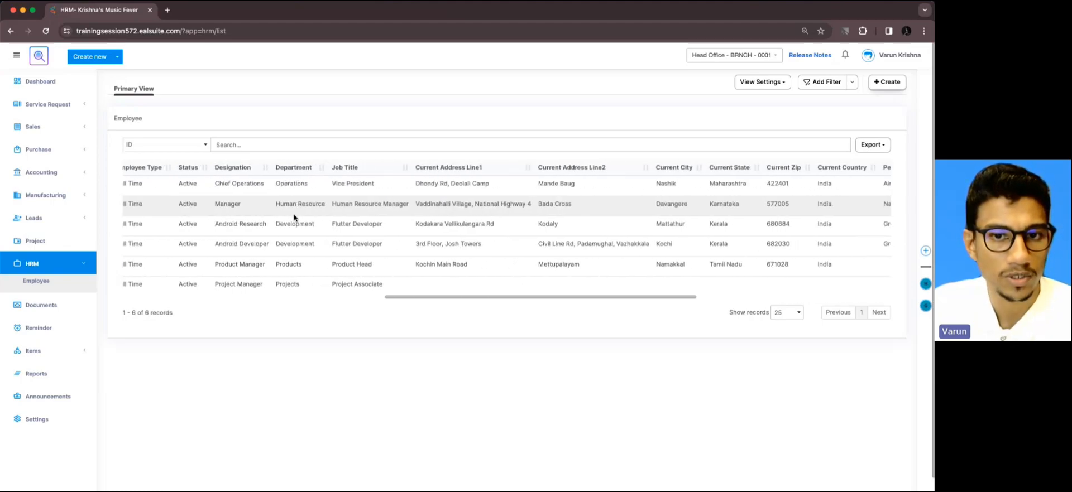
pyautogui.hscroll(-15, 295, 218)
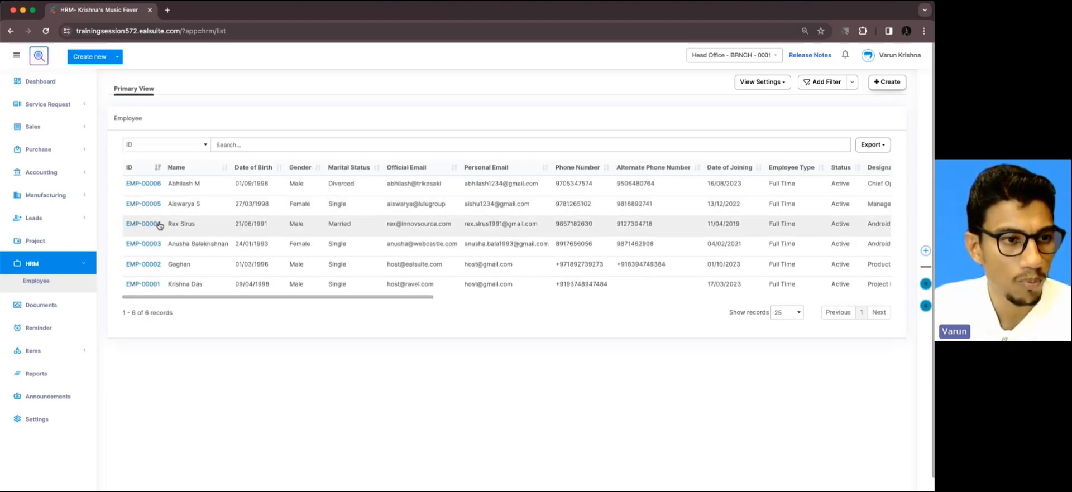
pyautogui.click(156, 206)
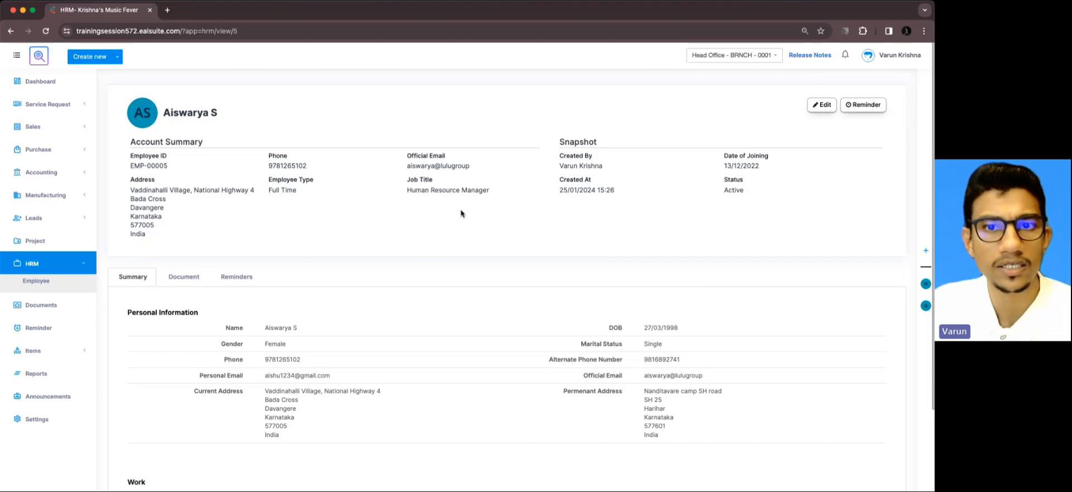
pyautogui.scroll(-5, 461, 213)
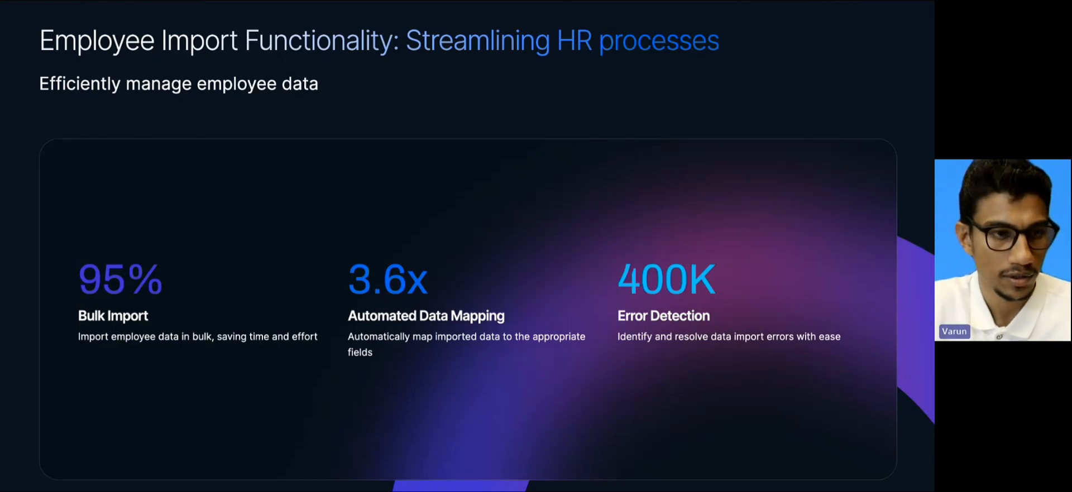
pyautogui.press('Right')
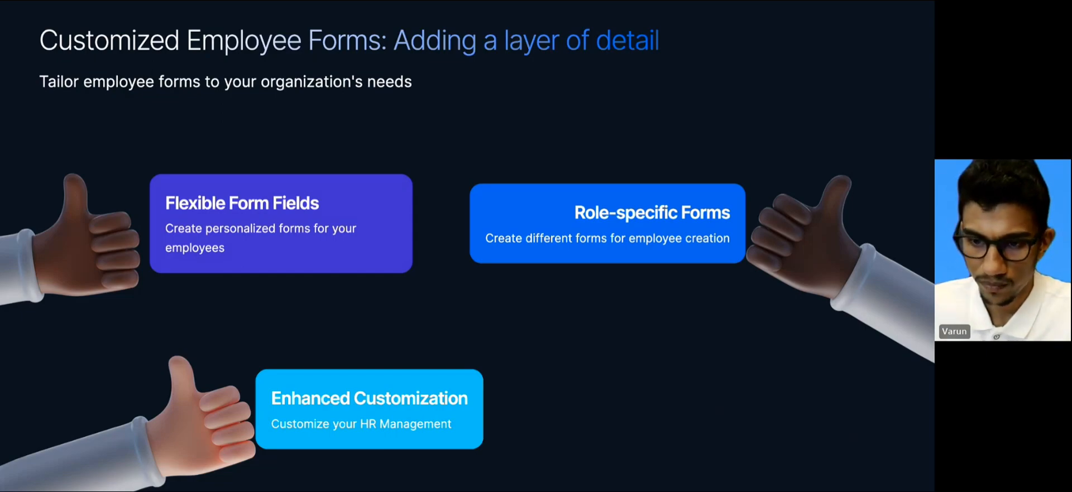
# Switch to EalSuite in the browser and open the Employee module's forms in the Head Office settings.
pyautogui.press('super+Tab')
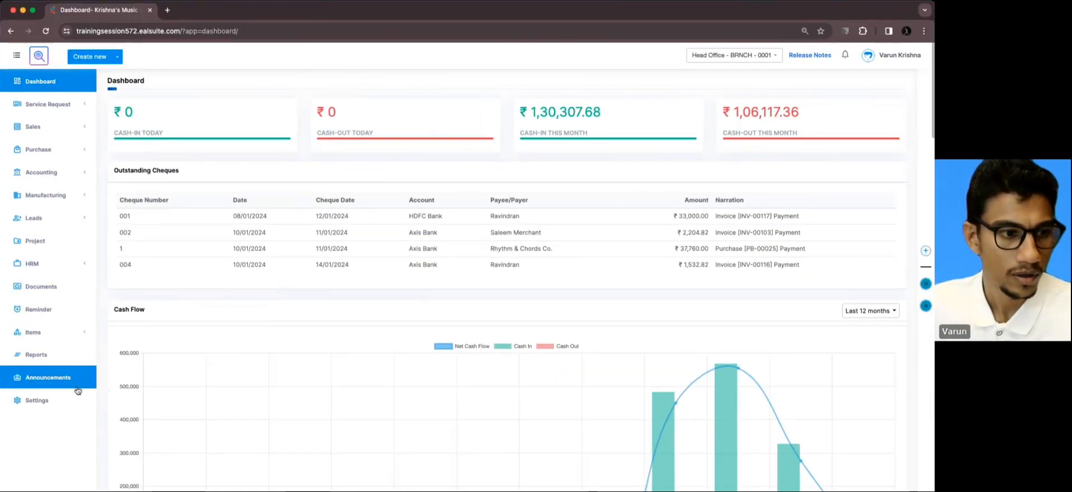
pyautogui.click(57, 398)
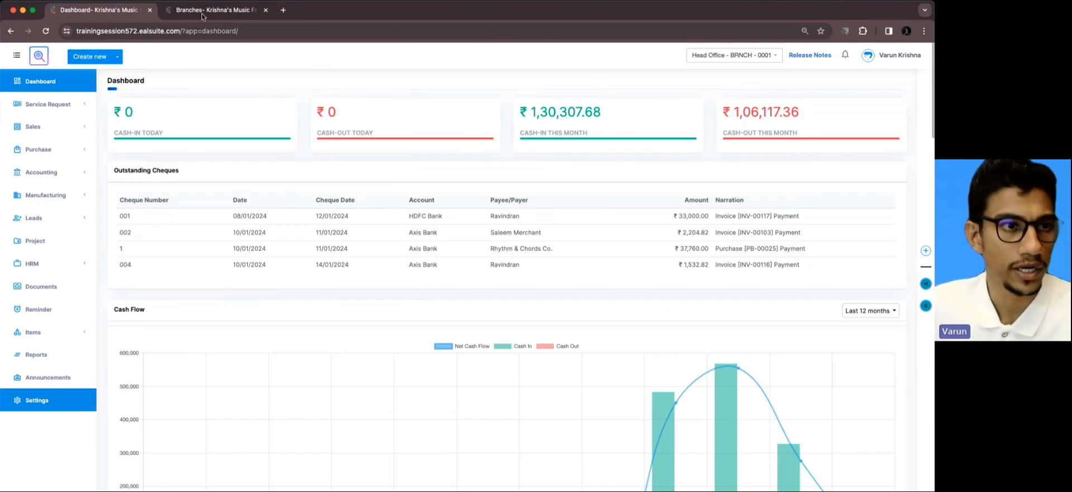
pyautogui.click(143, 153)
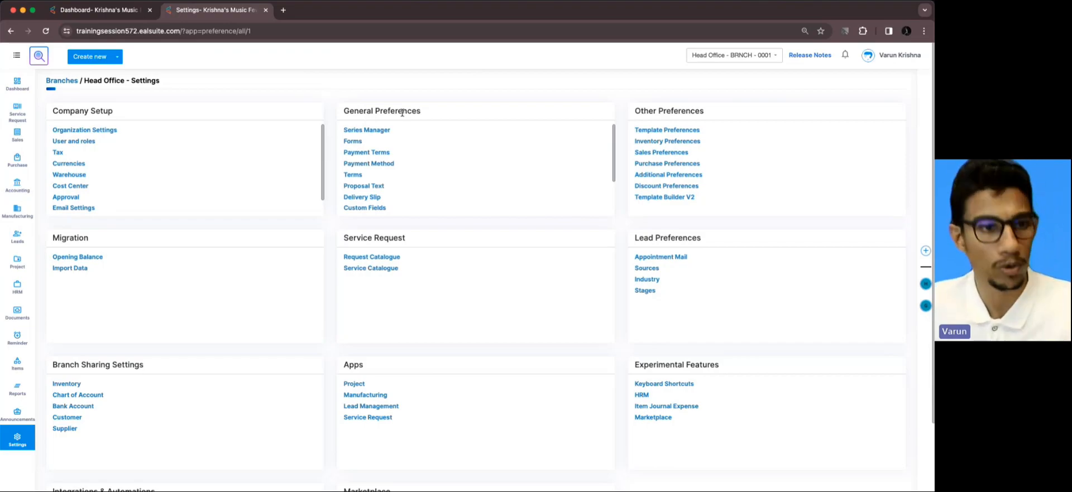
pyautogui.click(360, 142)
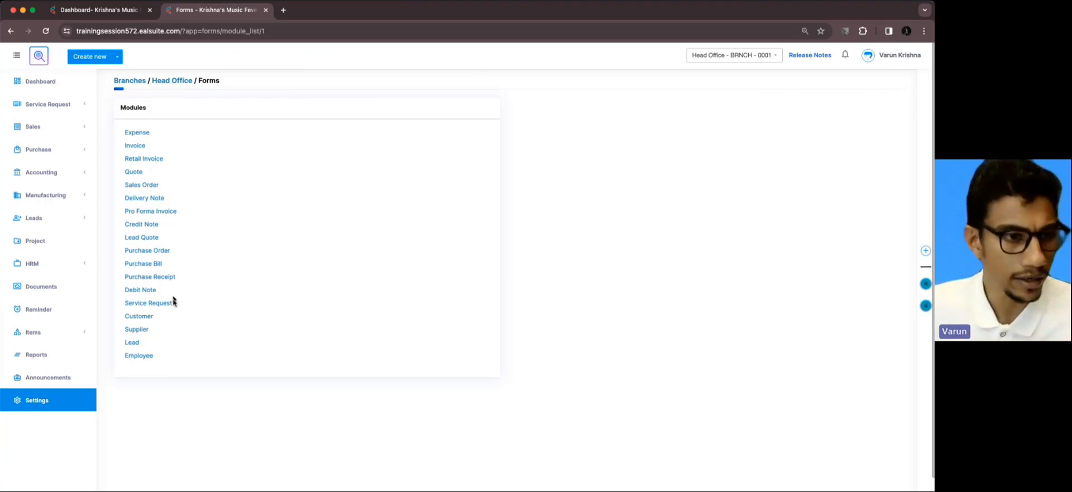
pyautogui.click(144, 356)
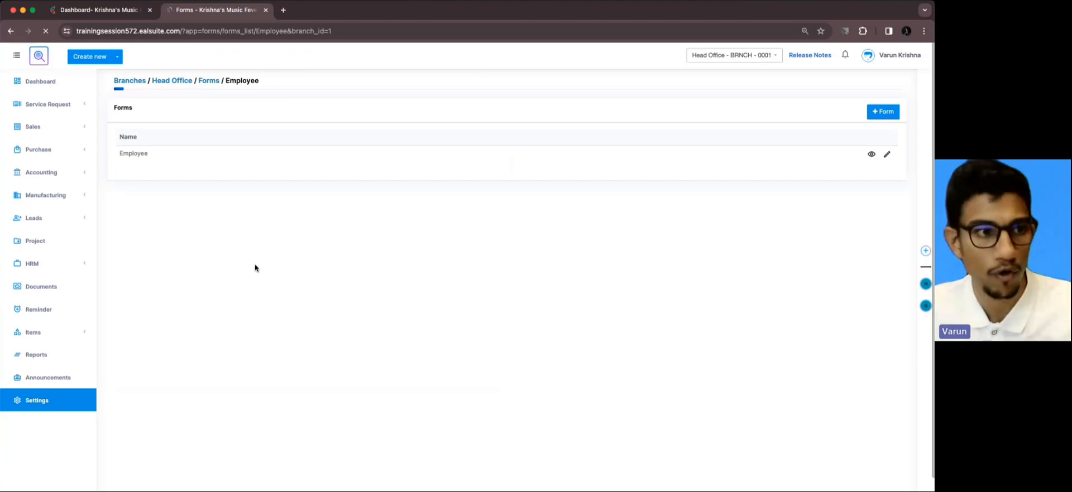
# Start a new employee form named "Employee New Form" and assign the third listed staff member to it.
pyautogui.click(878, 116)
pyautogui.click(496, 150)
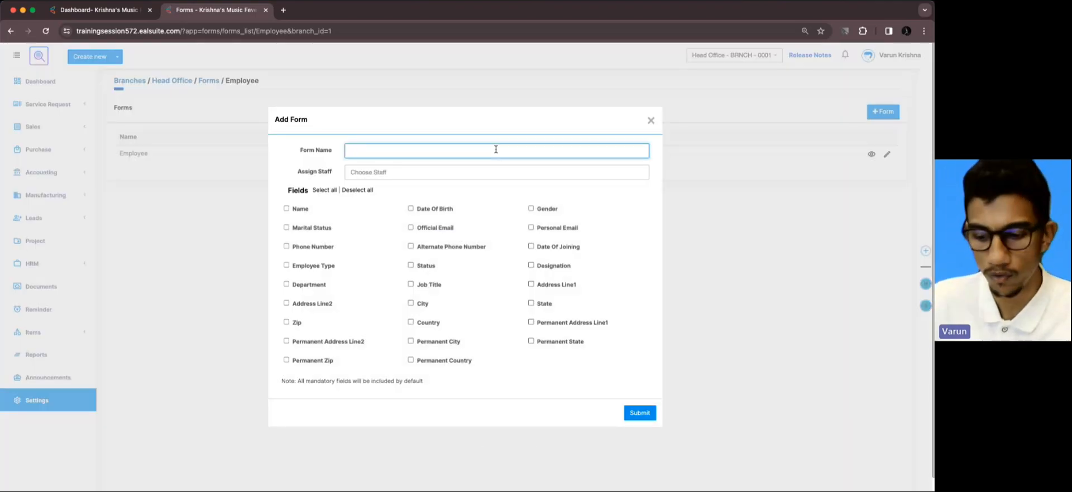
pyautogui.write('Empl')
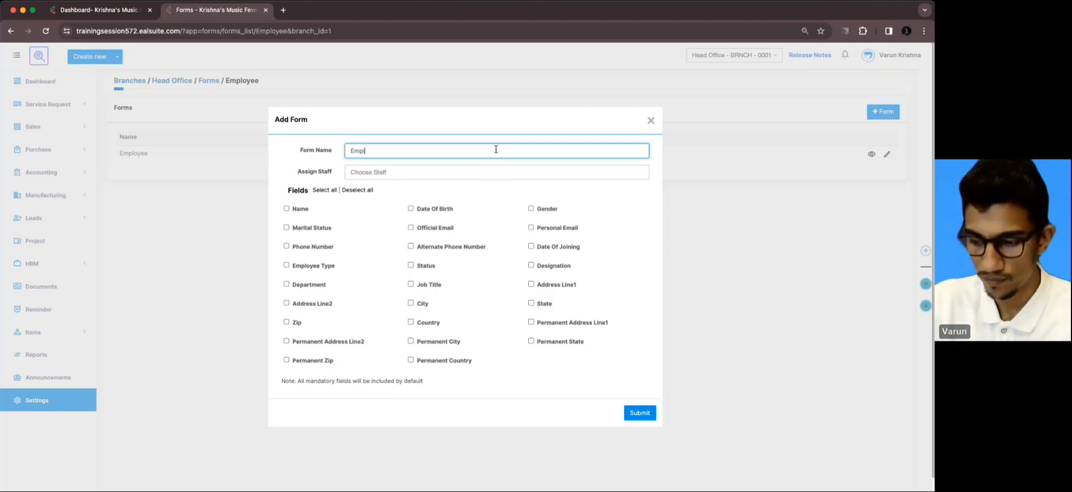
pyautogui.write('oyee New Form')
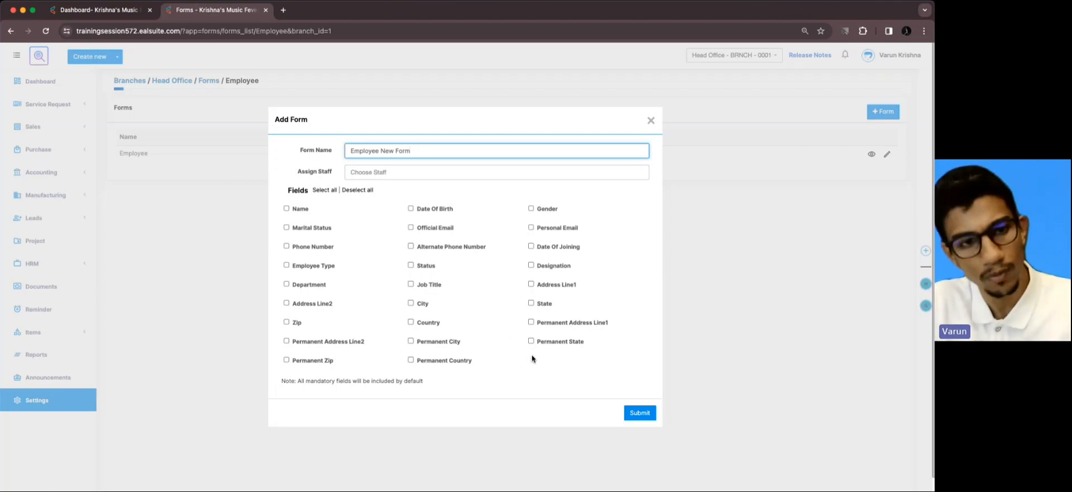
pyautogui.click(391, 170)
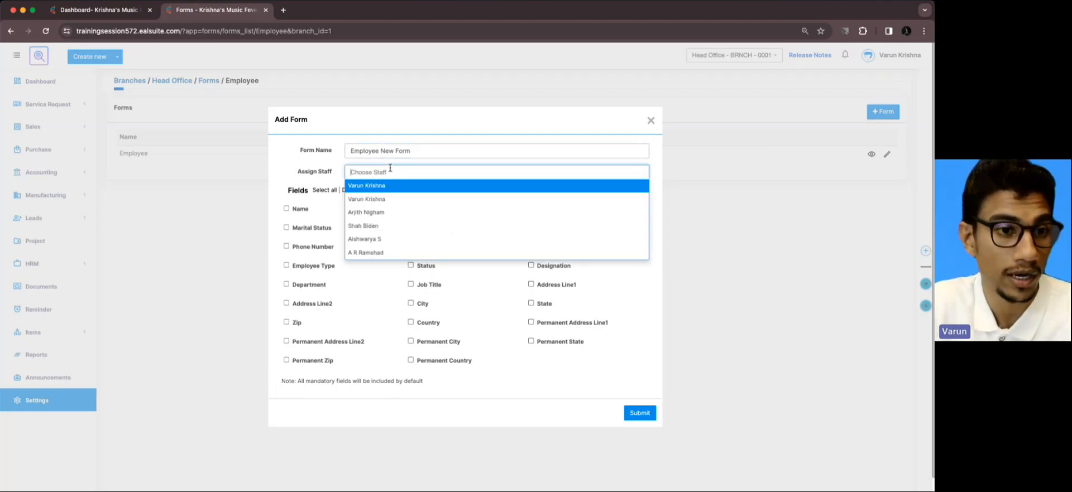
pyautogui.click(403, 217)
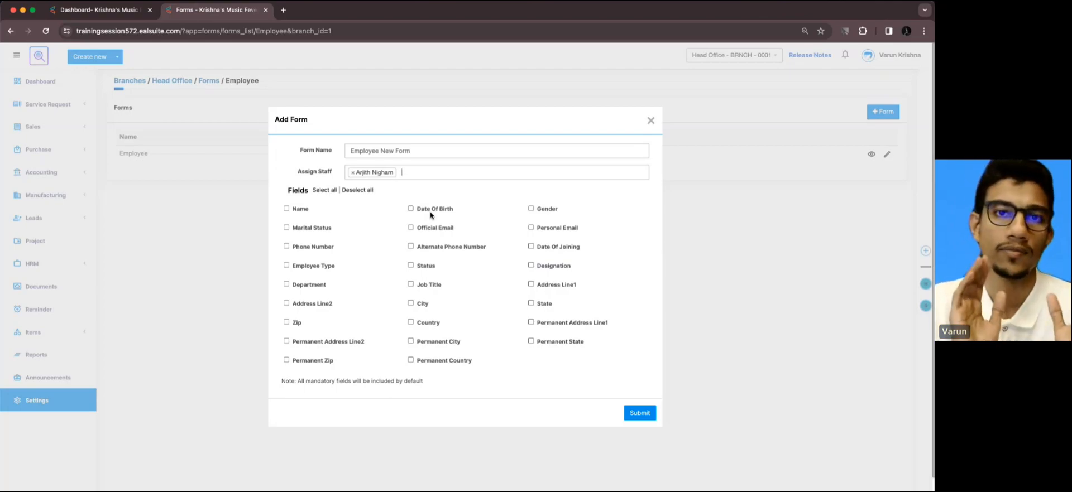
# Include Date Of Birth, Official Email, Alternate Phone Number, Date Of Joining, Designation and Job Title in the form, and close it without submitting.
pyautogui.click(410, 209)
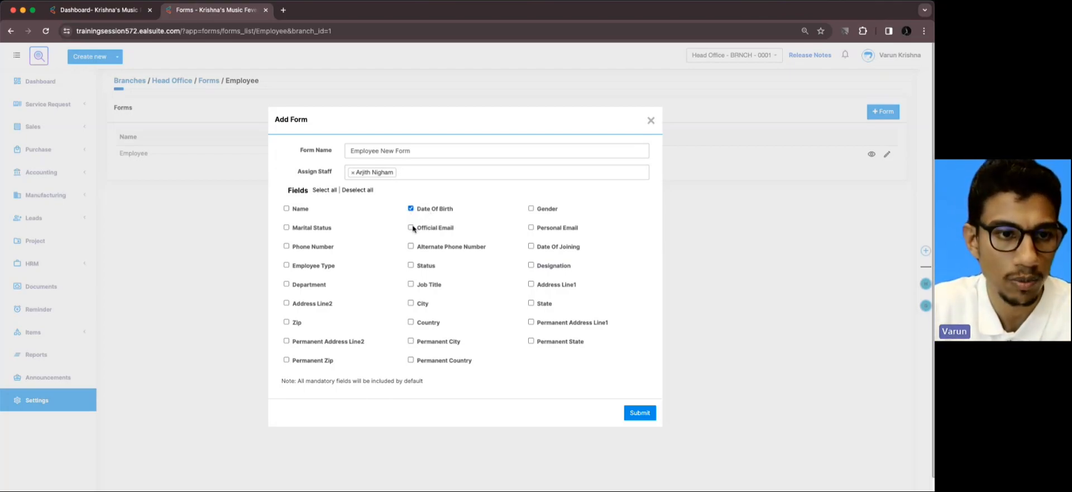
pyautogui.click(411, 227)
pyautogui.click(411, 247)
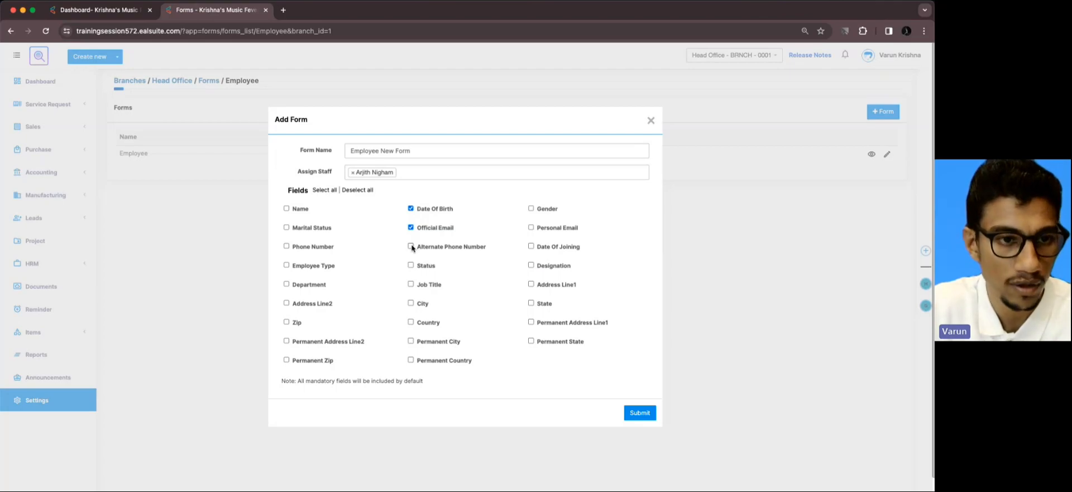
pyautogui.click(532, 247)
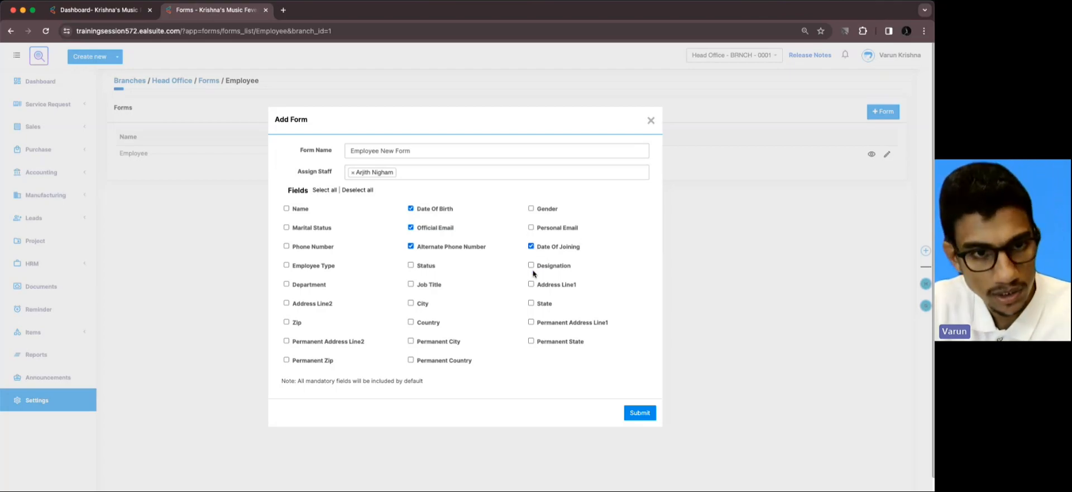
pyautogui.click(532, 266)
pyautogui.click(412, 285)
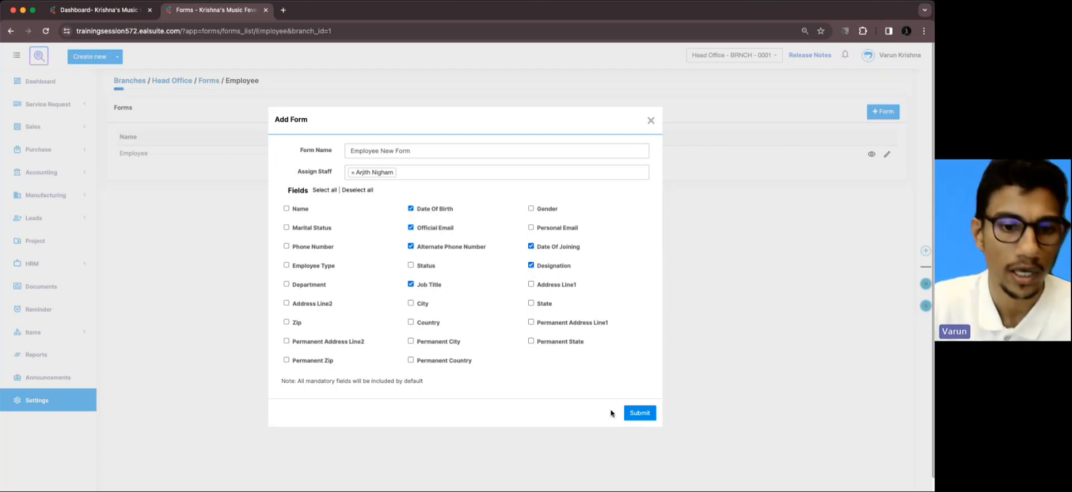
pyautogui.click(651, 121)
# Go to the HRM employee list and open the form for adding a new employee.
pyautogui.click(68, 265)
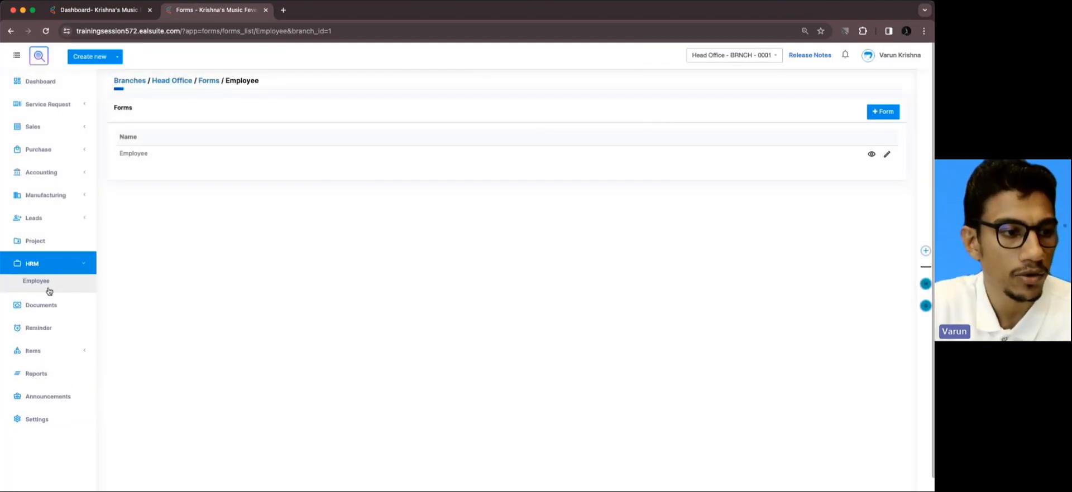
pyautogui.click(47, 285)
pyautogui.click(878, 83)
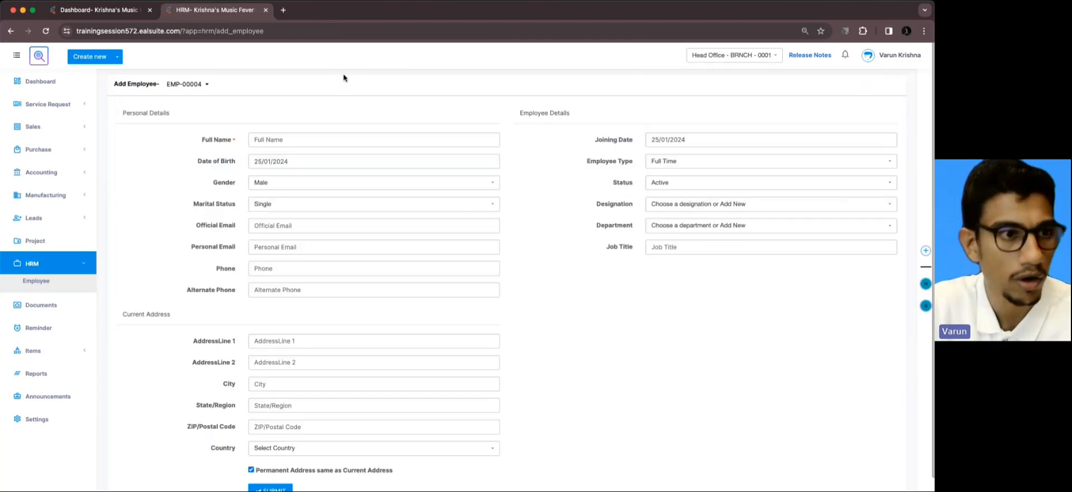
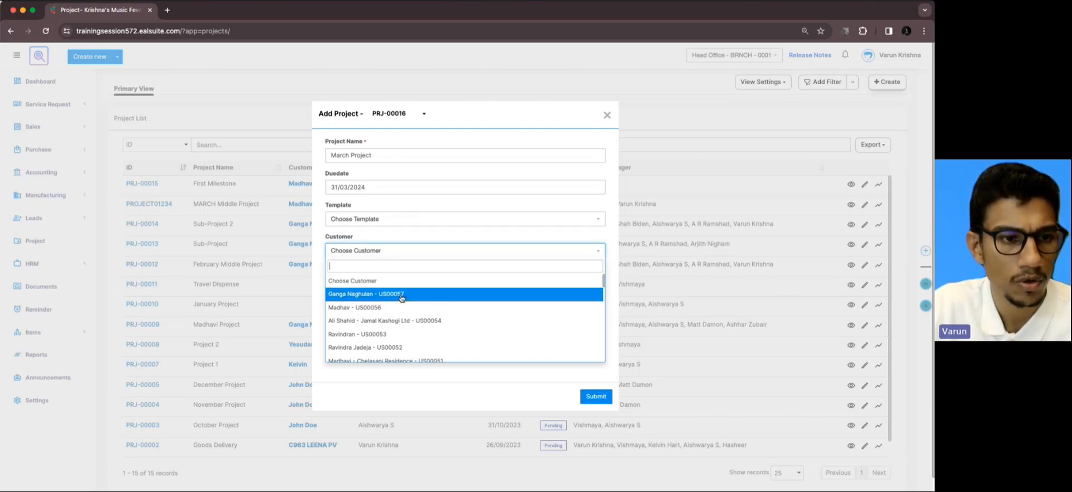
# Assign the first listed customer and the second listed staff member as project manager to March Project.
pyautogui.click(401, 296)
pyautogui.click(390, 281)
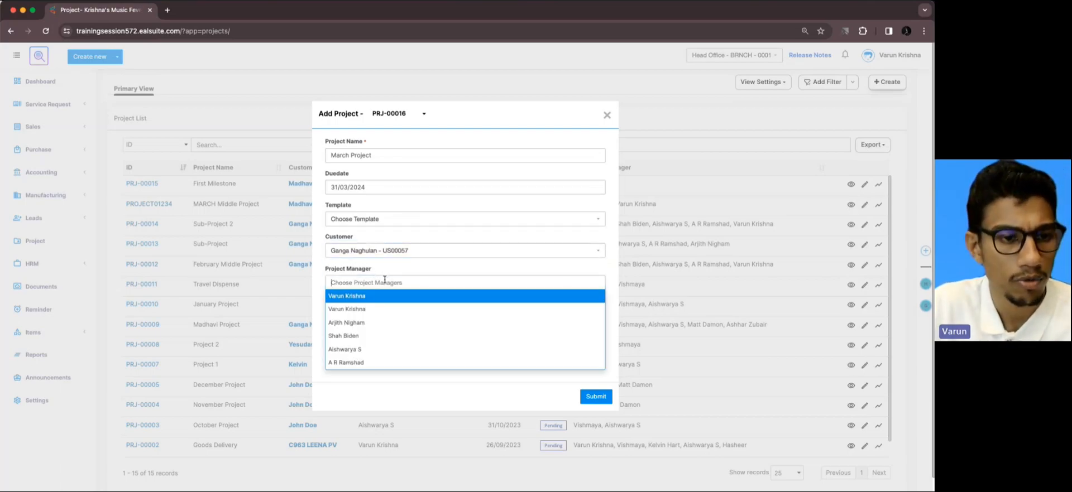
pyautogui.click(374, 309)
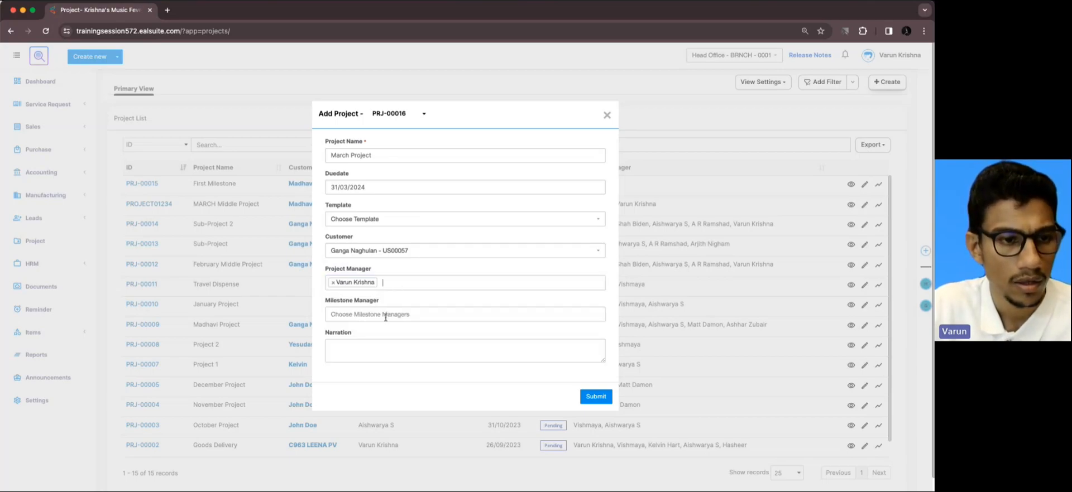
# Add the last four listed staff members as milestone managers of March Project.
pyautogui.click(385, 316)
pyautogui.click(362, 354)
pyautogui.click(395, 321)
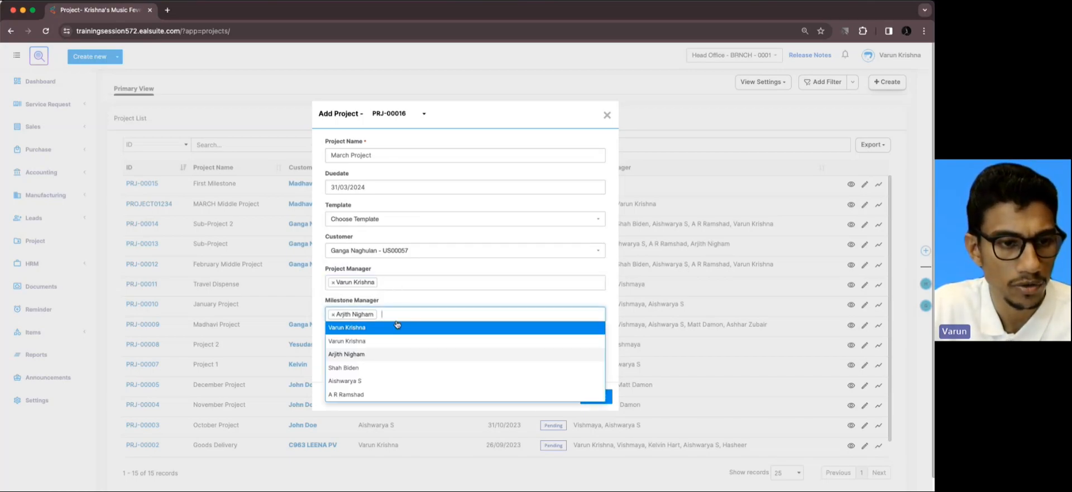
pyautogui.click(380, 368)
pyautogui.click(435, 316)
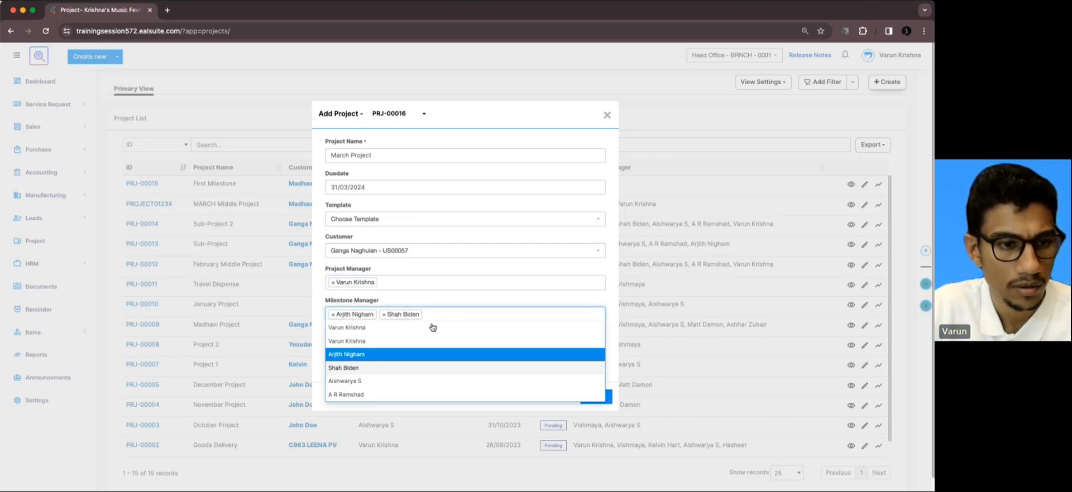
pyautogui.click(387, 379)
pyautogui.click(489, 313)
pyautogui.click(391, 394)
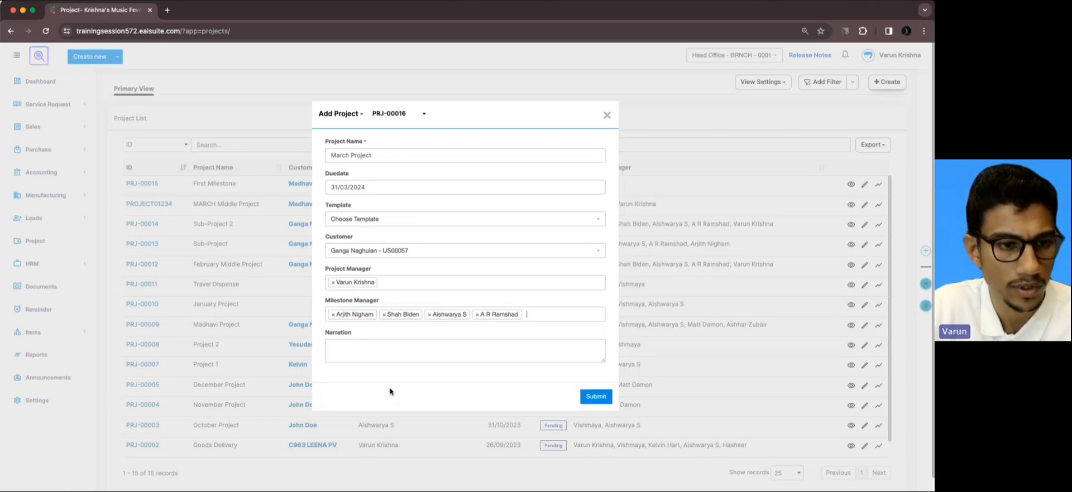
# Enter the narration "Complete the project by March last week" and submit the new project.
pyautogui.click(400, 343)
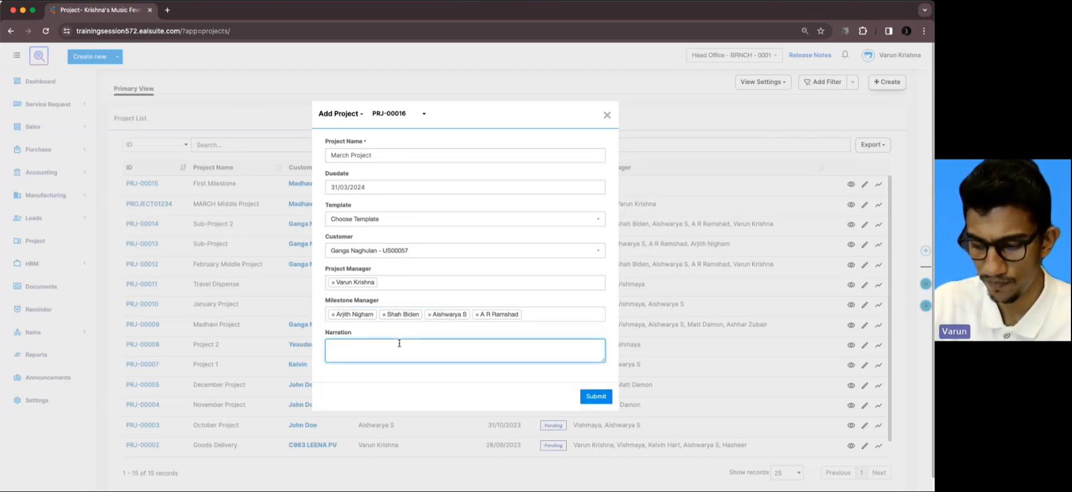
pyautogui.write('Complete th')
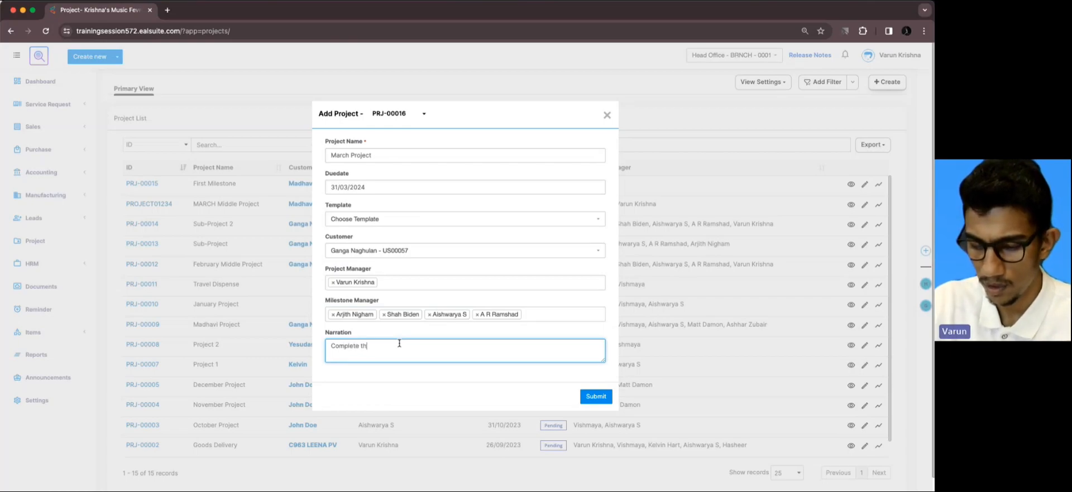
pyautogui.write('e project')
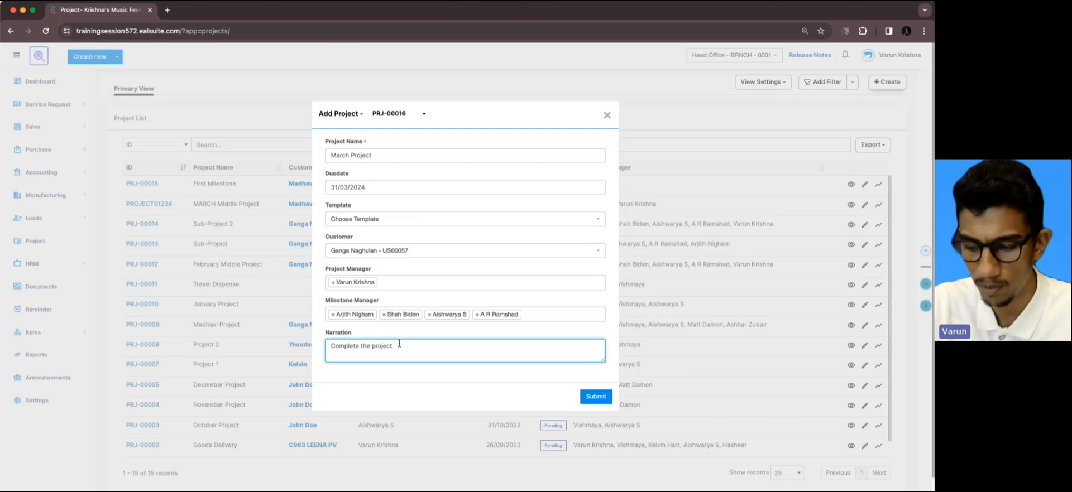
pyautogui.write(' by ')
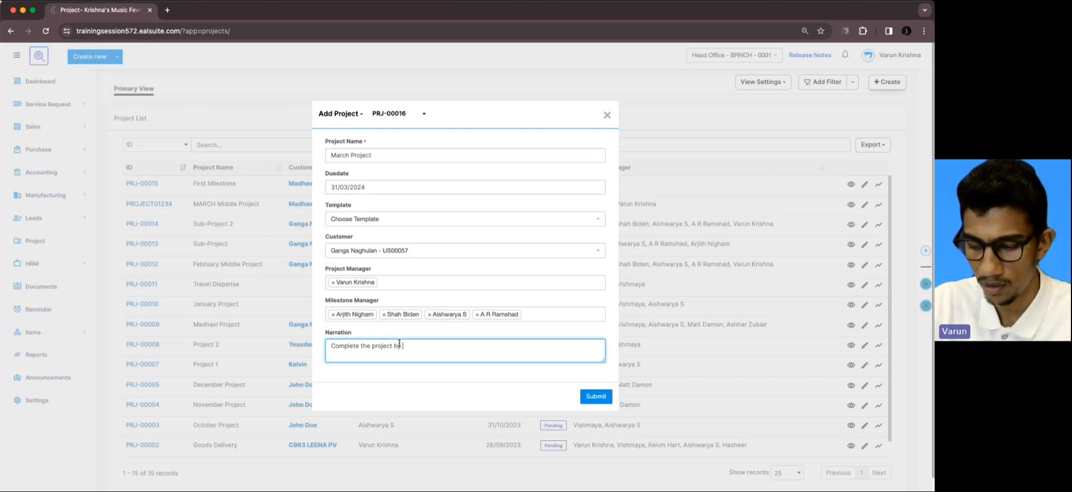
pyautogui.write('March last week')
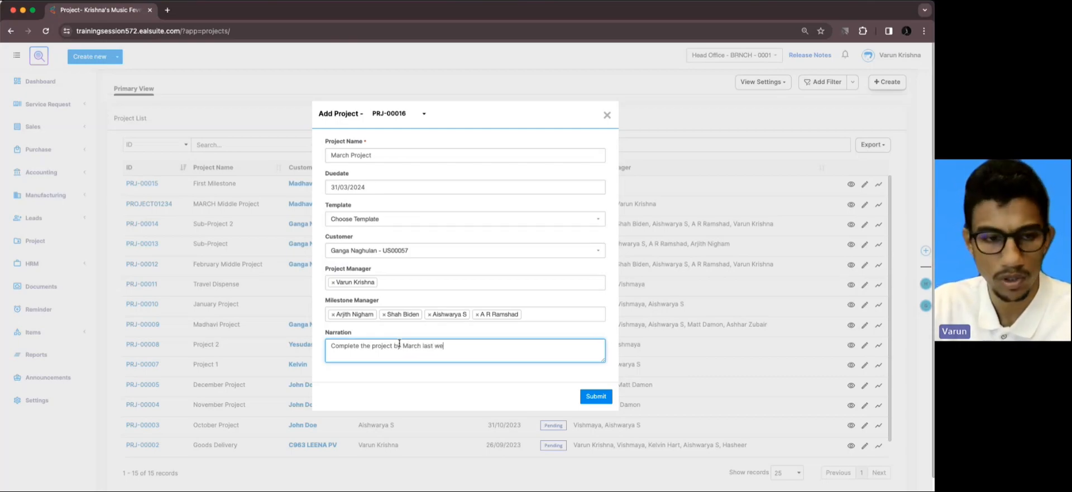
pyautogui.click(595, 396)
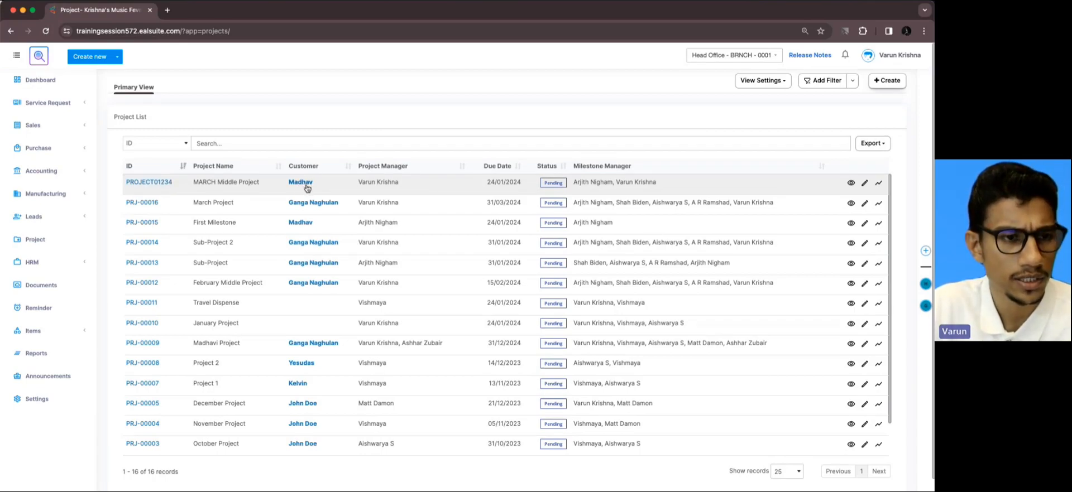
pyautogui.click(866, 184)
pyautogui.click(494, 234)
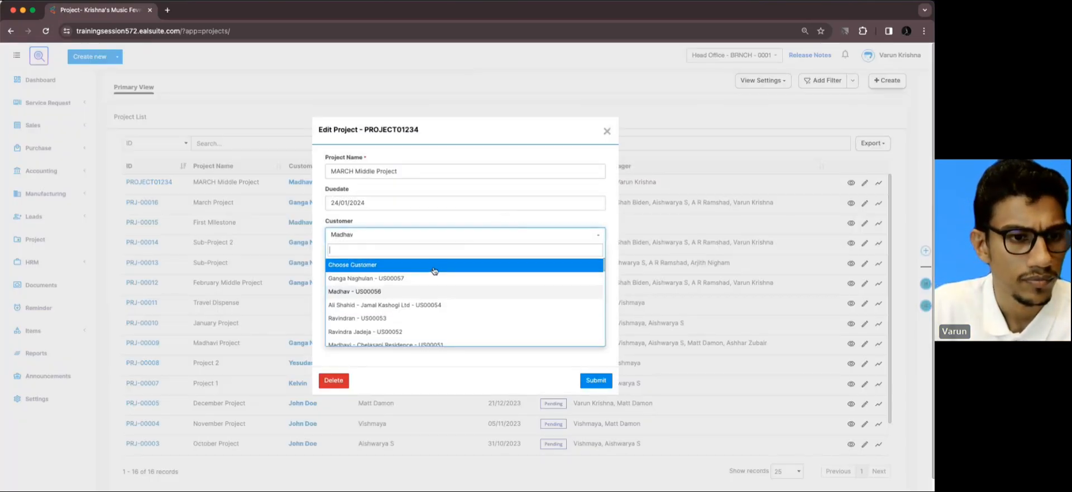
pyautogui.click(431, 279)
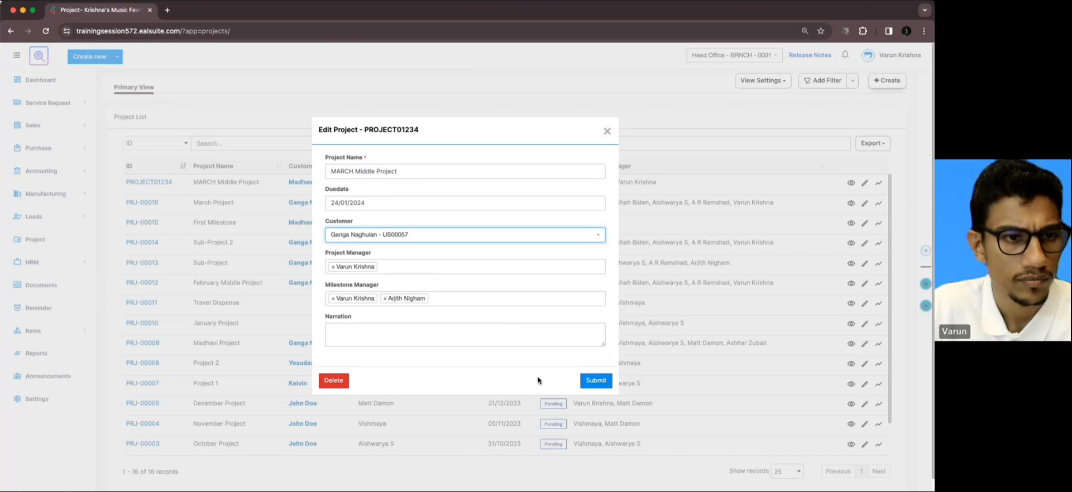
pyautogui.click(608, 131)
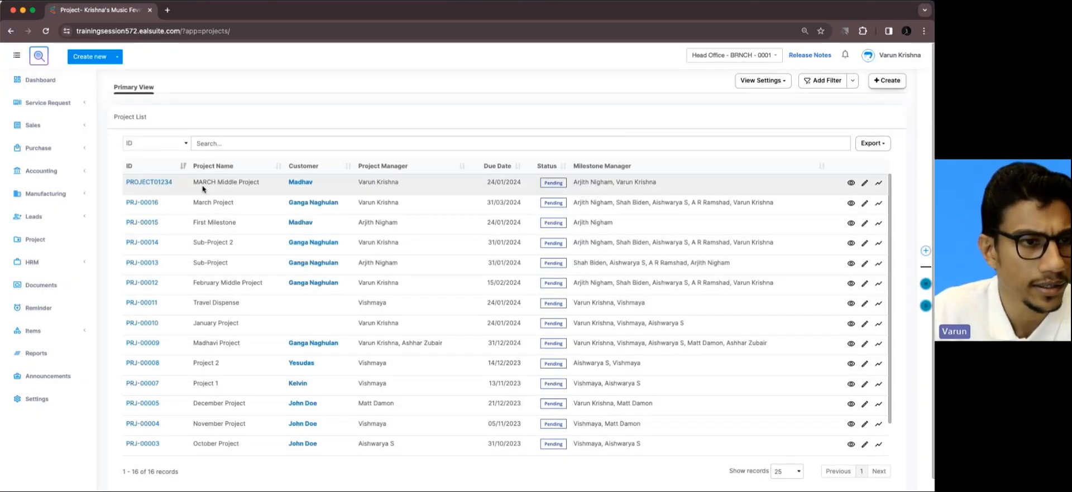
pyautogui.moveTo(193, 182); pyautogui.dragTo(268, 187)
pyautogui.click(268, 188)
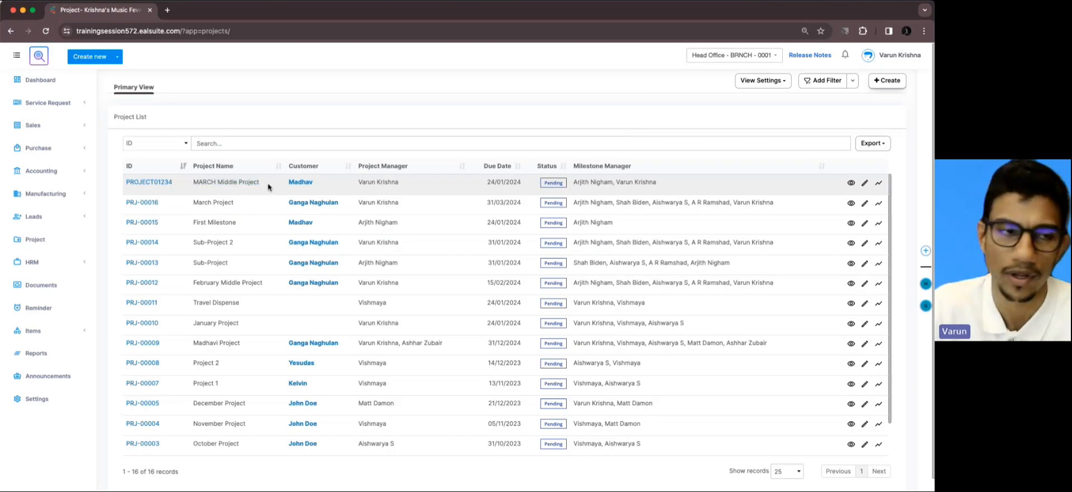
pyautogui.click(149, 204)
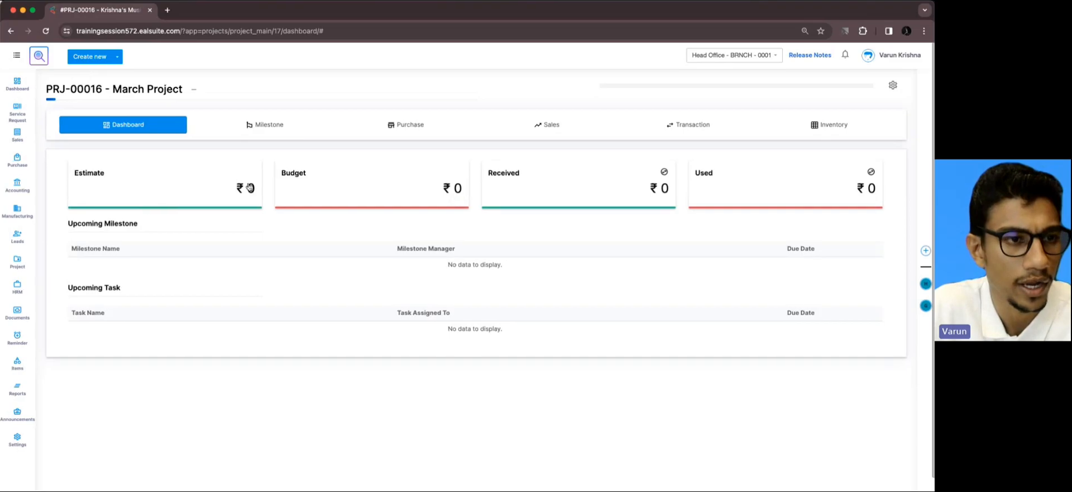
pyautogui.press('super+bracketleft')
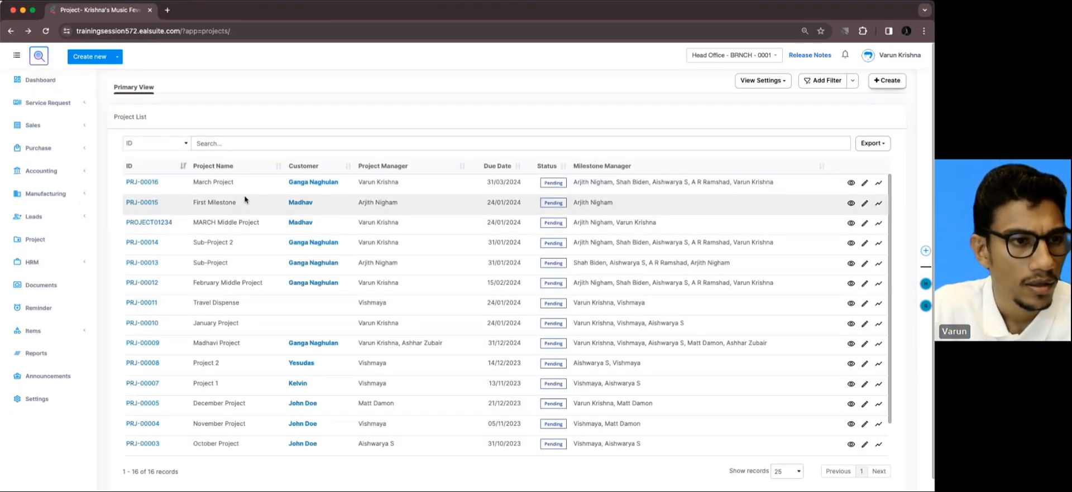
# Sort the project list by project name, then by ID in ascending and finally descending order.
pyautogui.click(229, 169)
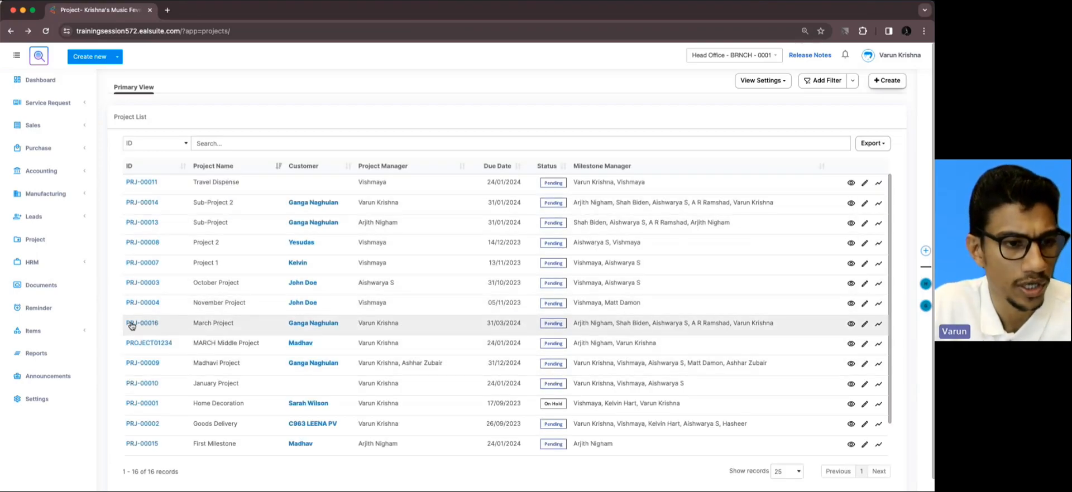
pyautogui.click(180, 167)
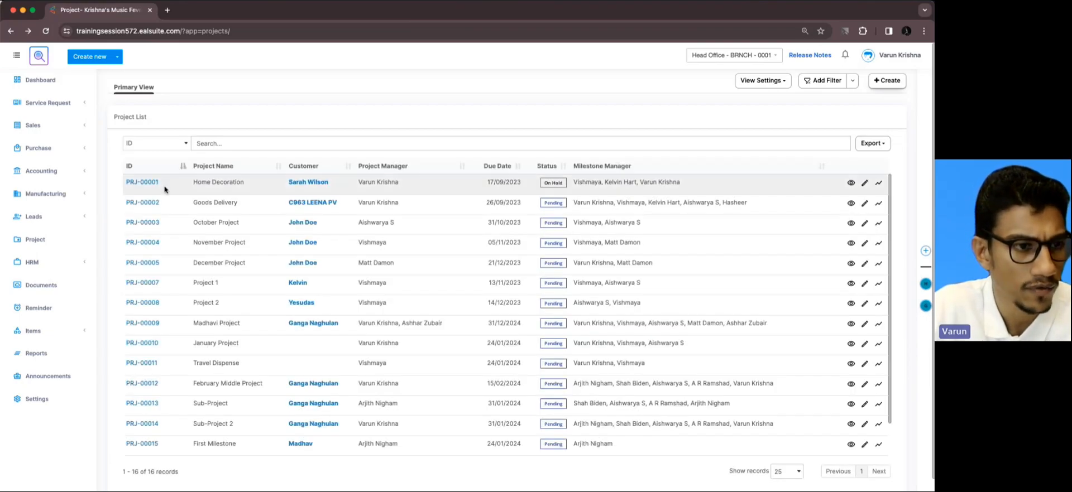
pyautogui.scroll(-1, 143, 413)
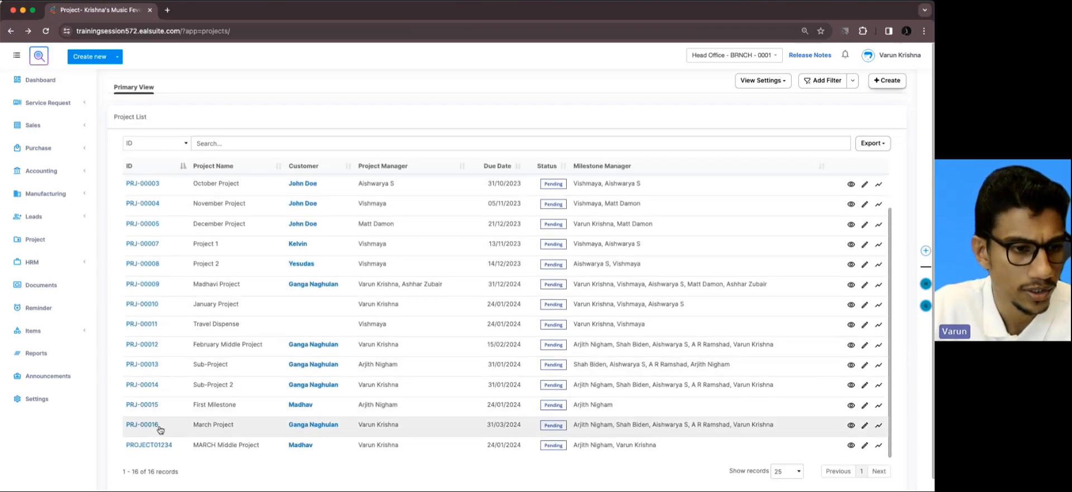
pyautogui.click(179, 169)
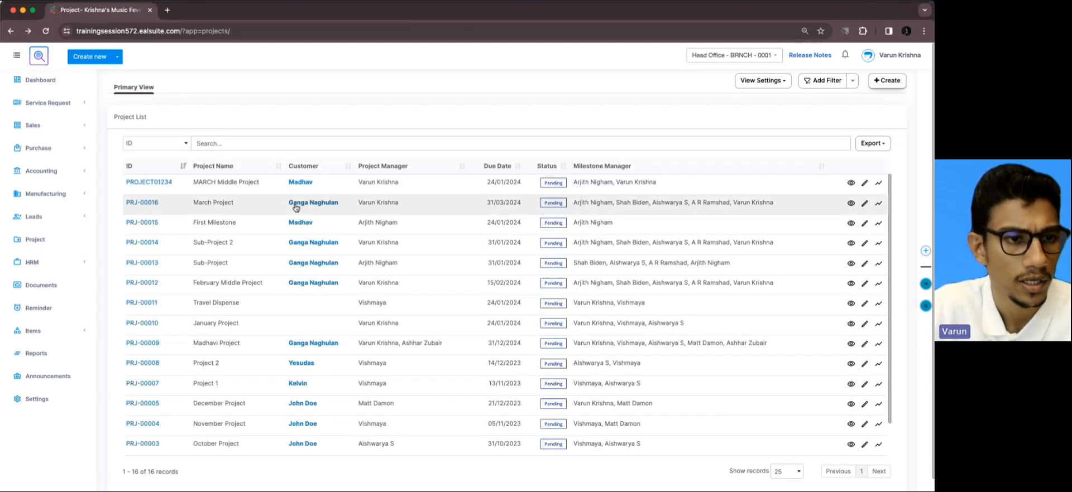
# Change March Project's customer to the second customer in the list and submit the edit.
pyautogui.click(864, 205)
pyautogui.click(497, 237)
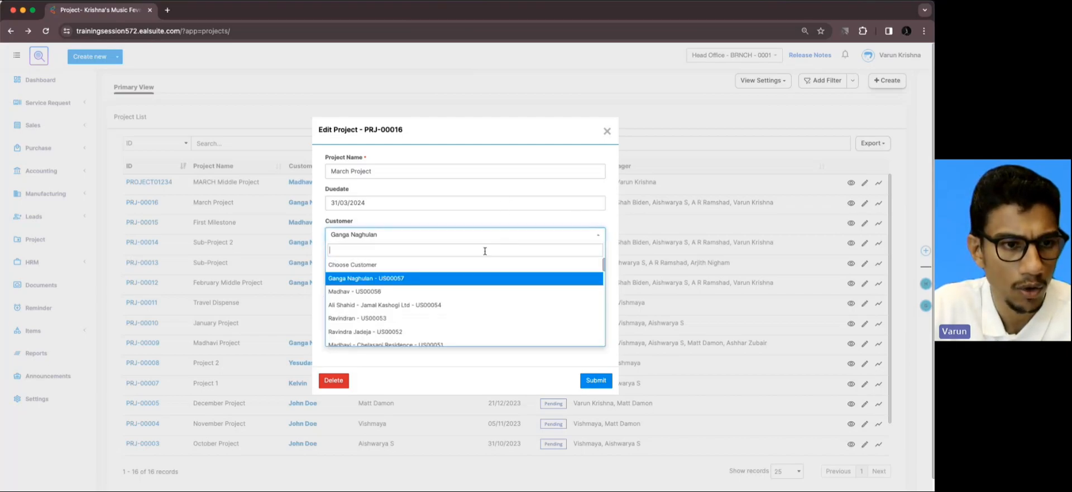
pyautogui.click(456, 291)
pyautogui.click(595, 380)
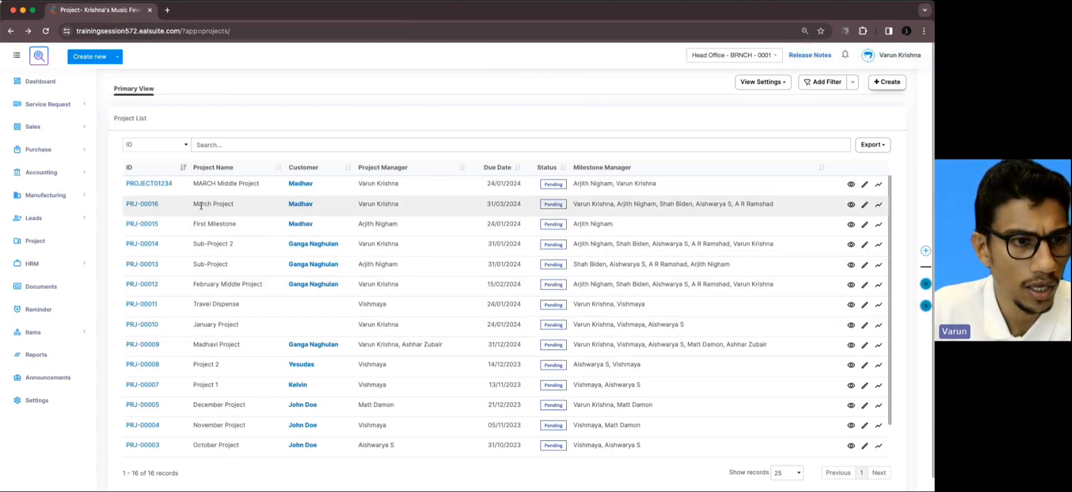
# Open March Project's sales section and start a new invoice for the project.
pyautogui.click(151, 207)
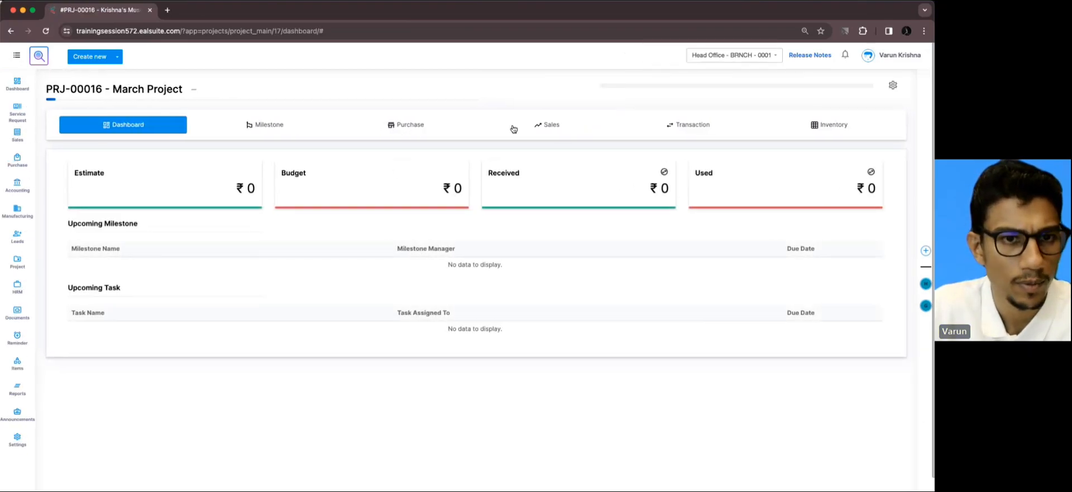
pyautogui.click(551, 144)
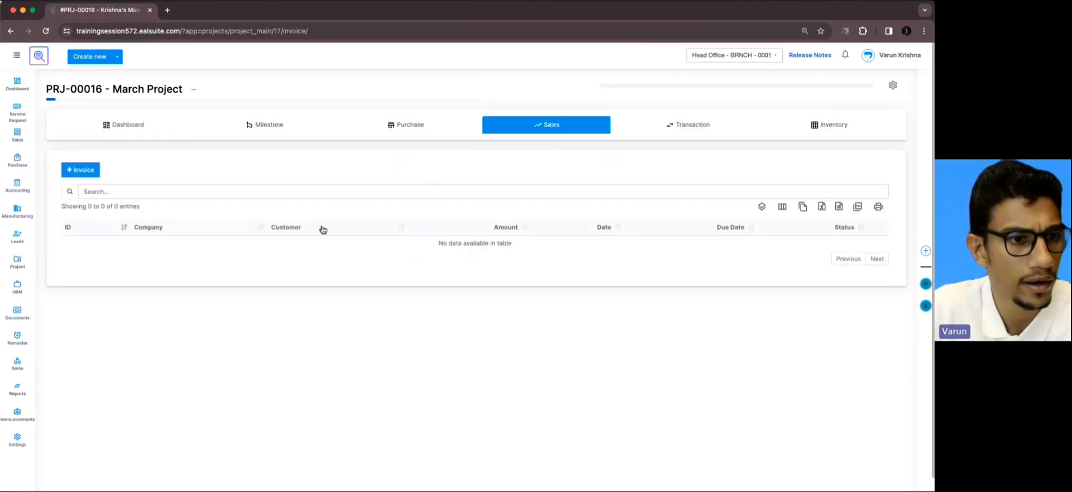
pyautogui.click(89, 172)
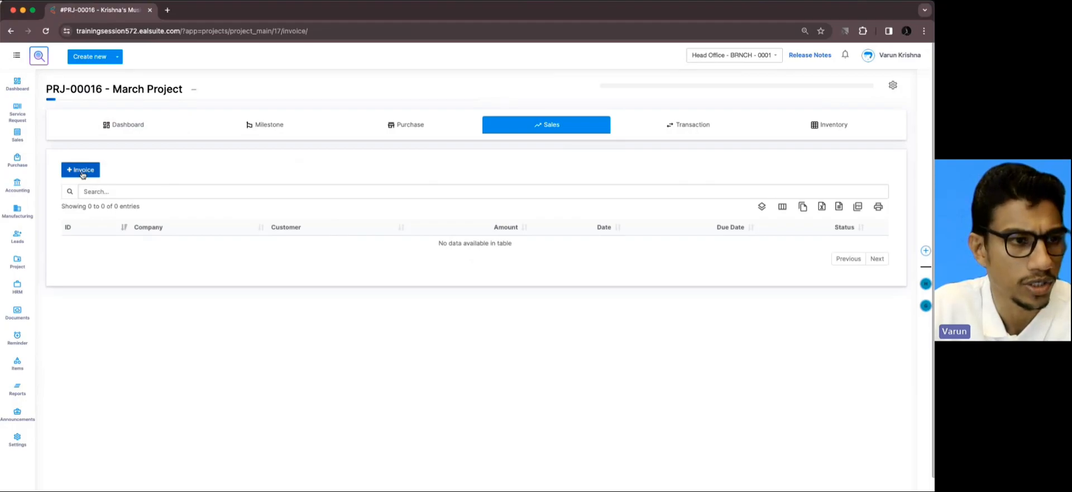
pyautogui.tripleClick(254, 271)
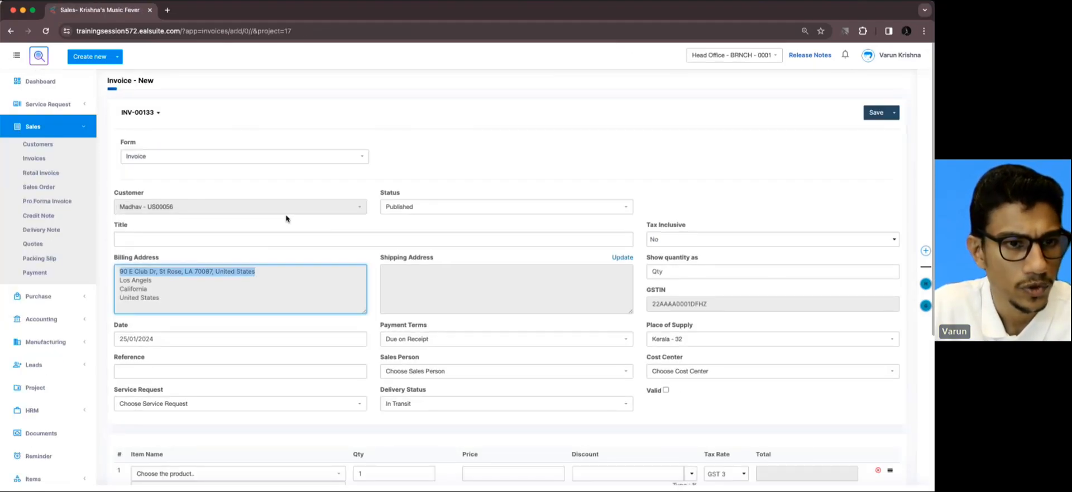
pyautogui.click(405, 182)
# Add Regular Quilted Jacket, Real Gold 24/7 and PPT Presenter Slide Changer to the invoice from the products and services list.
pyautogui.scroll(-5, 405, 181)
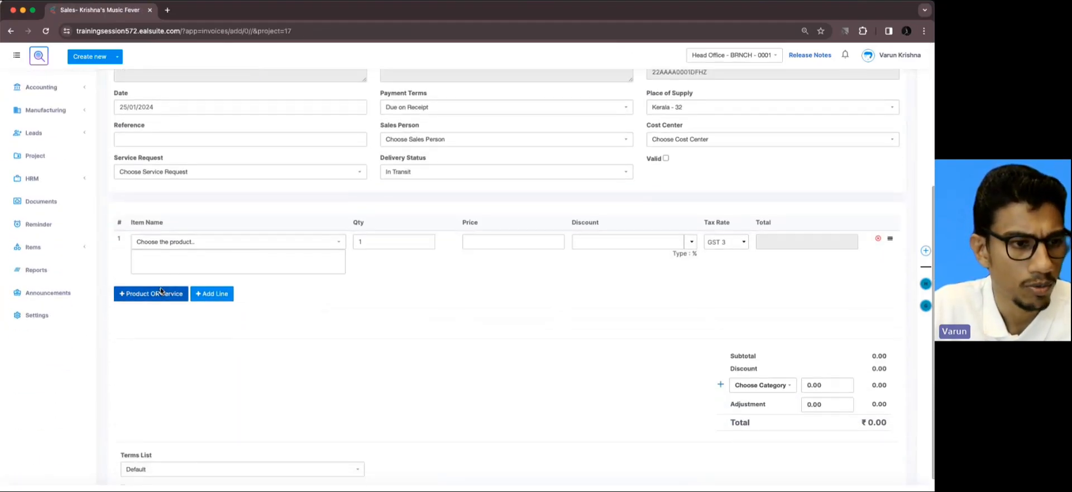
pyautogui.click(167, 293)
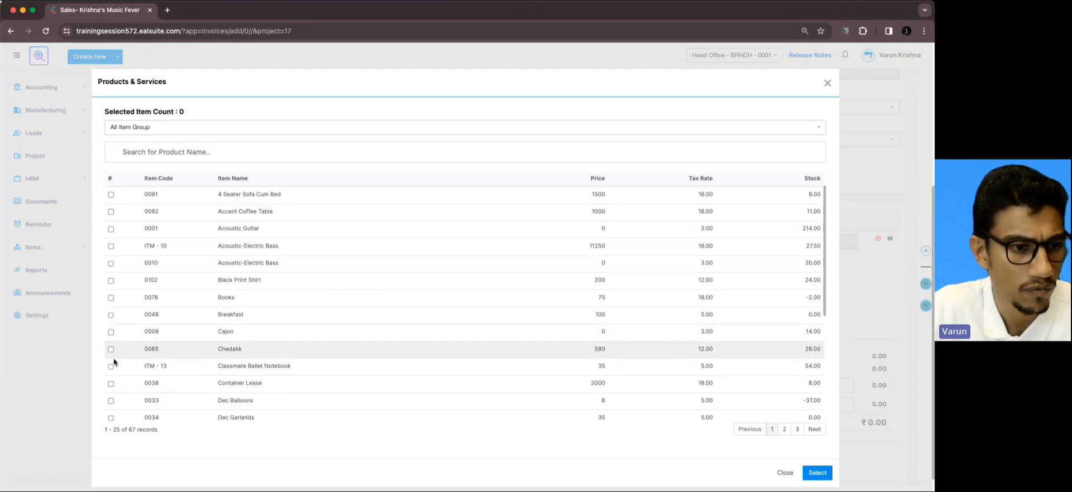
pyautogui.scroll(-4, 111, 382)
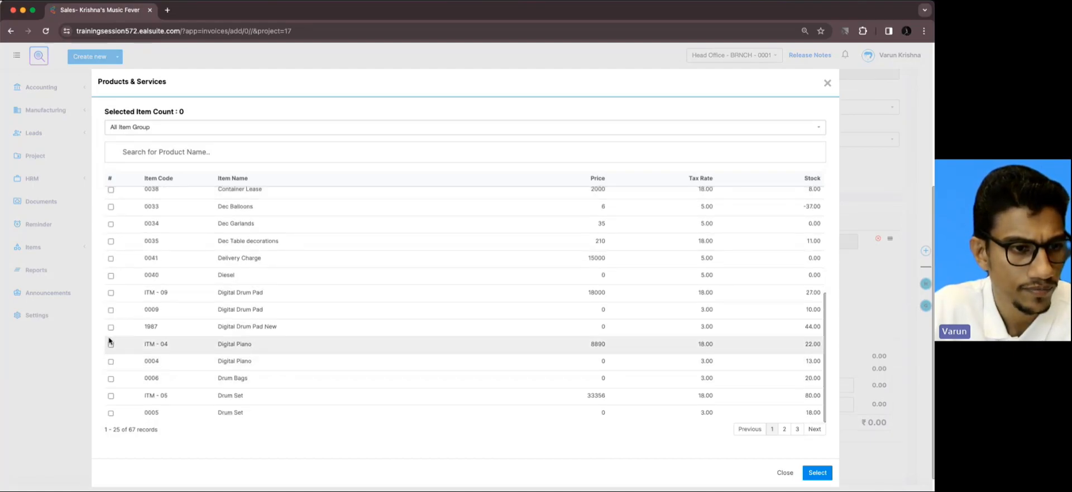
pyautogui.scroll(-2, 110, 363)
pyautogui.click(797, 430)
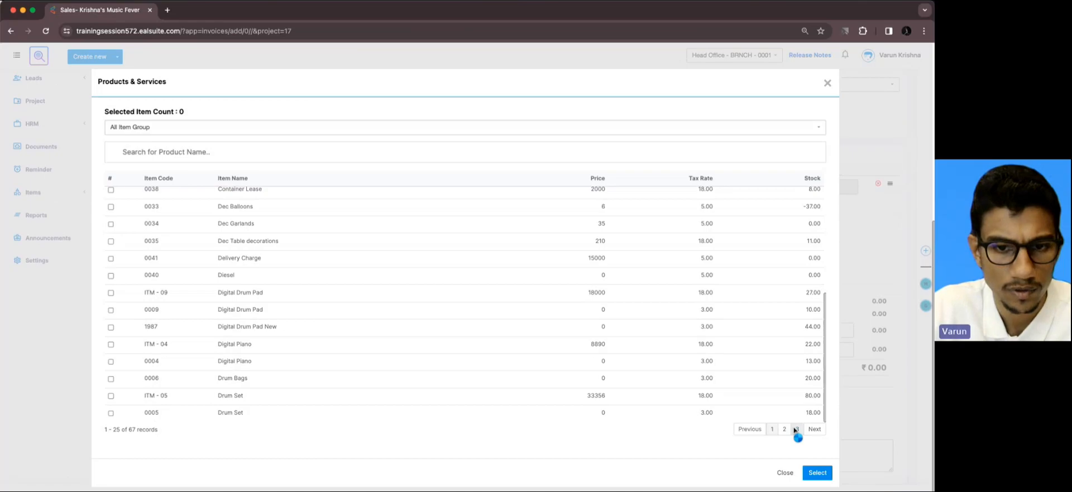
pyautogui.scroll(3, 143, 388)
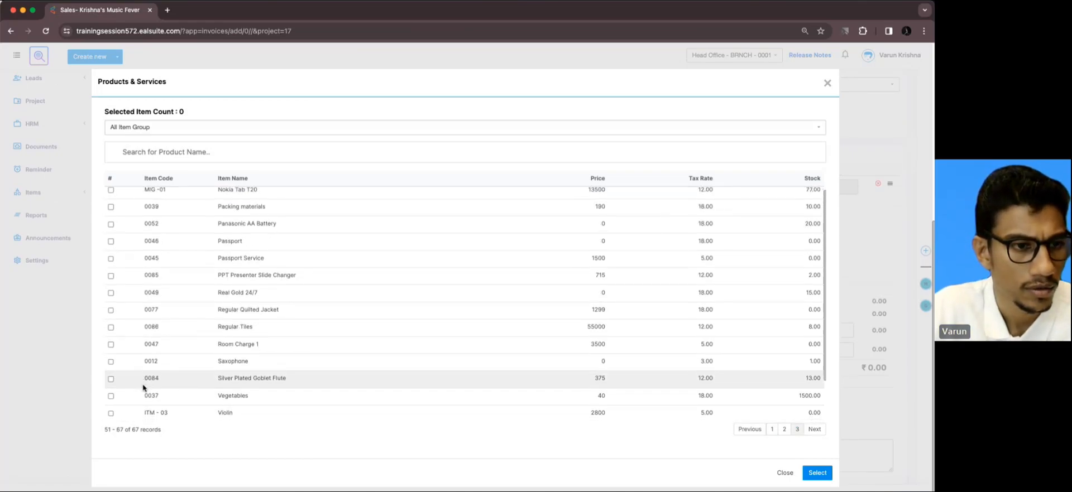
pyautogui.click(111, 310)
pyautogui.click(110, 293)
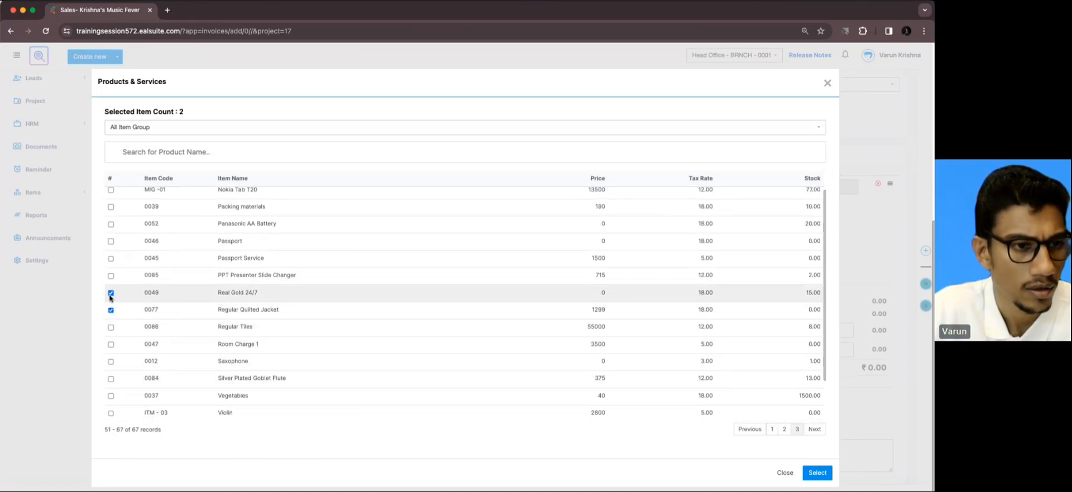
pyautogui.click(111, 275)
pyautogui.click(110, 258)
pyautogui.click(111, 258)
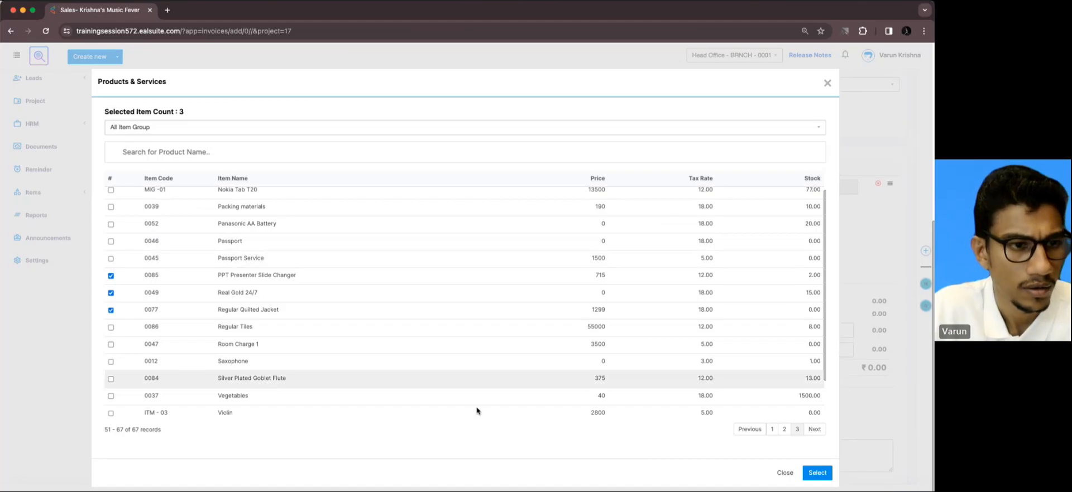
pyautogui.click(818, 473)
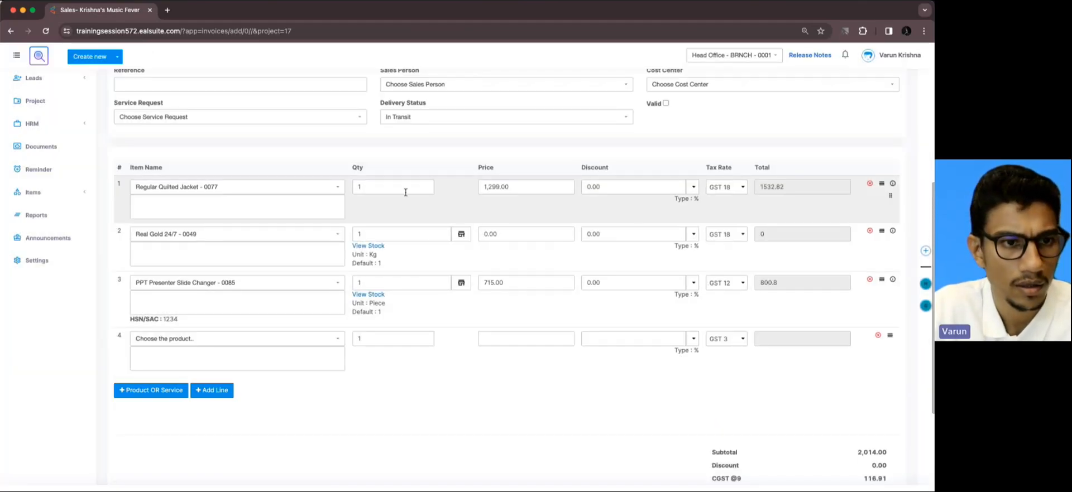
# Set the Regular Quilted Jacket quantity to 3, and give Real Gold 24/7 a quantity of 2 and a price of 231.
pyautogui.click(355, 187)
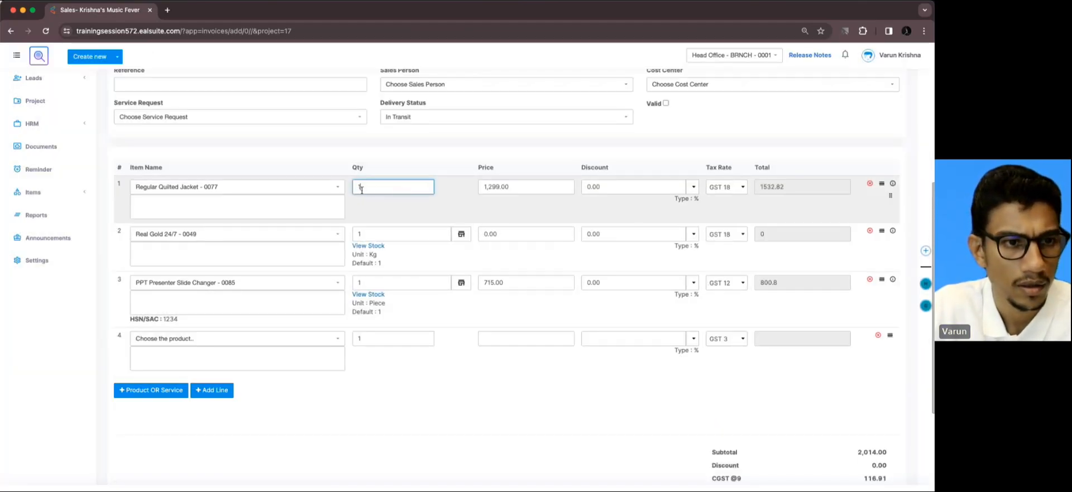
pyautogui.click(382, 234)
pyautogui.write('2')
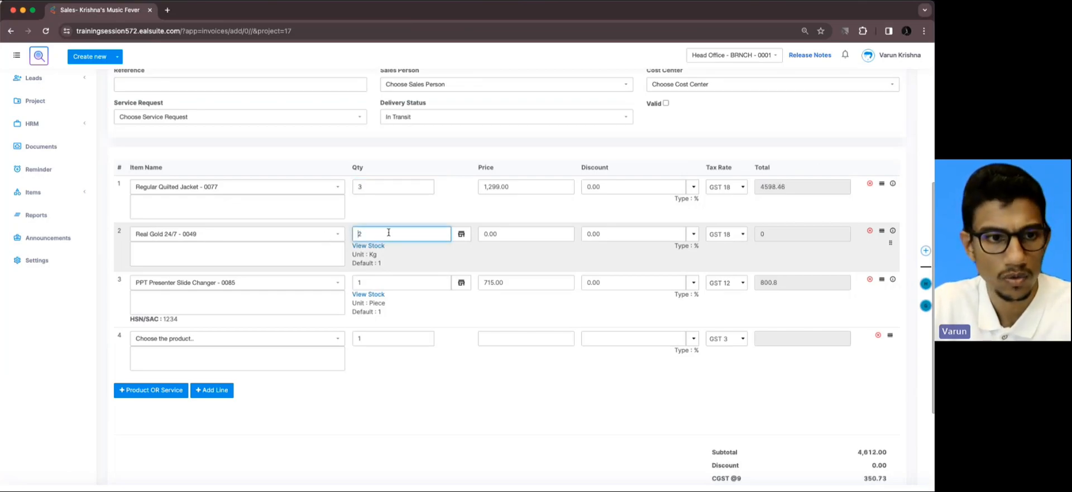
pyautogui.click(509, 234)
pyautogui.write('231')
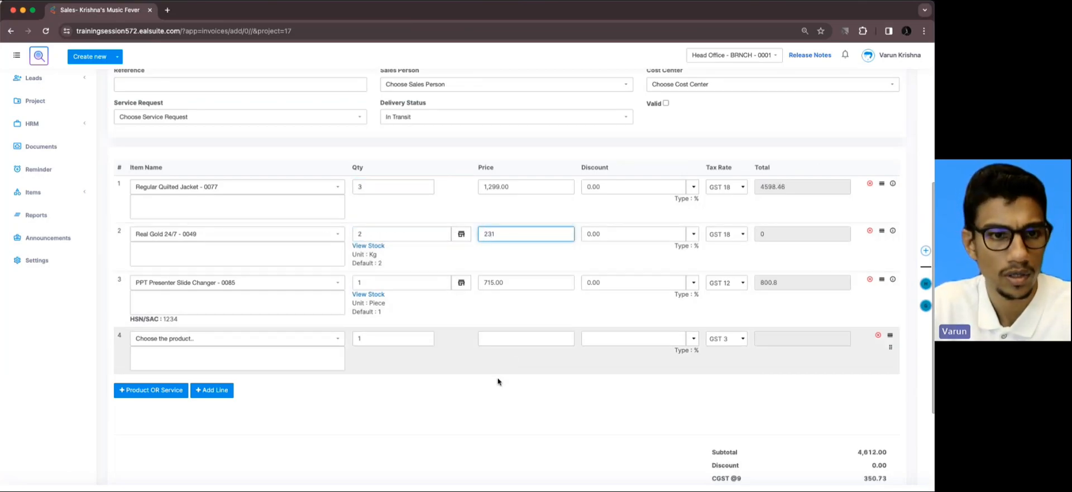
pyautogui.click(490, 395)
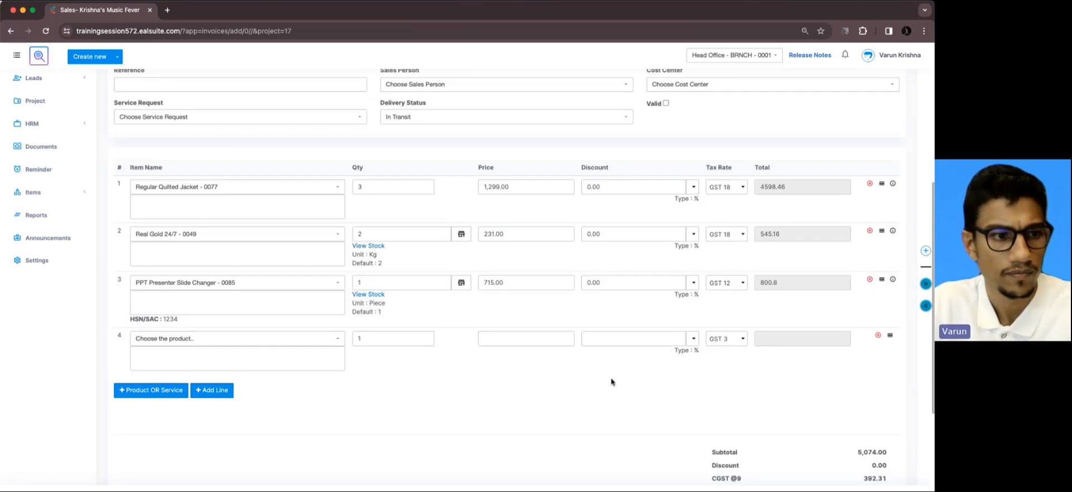
# Save the March Project invoice and check the customer named on it.
pyautogui.scroll(5, 612, 381)
pyautogui.scroll(-9, 614, 382)
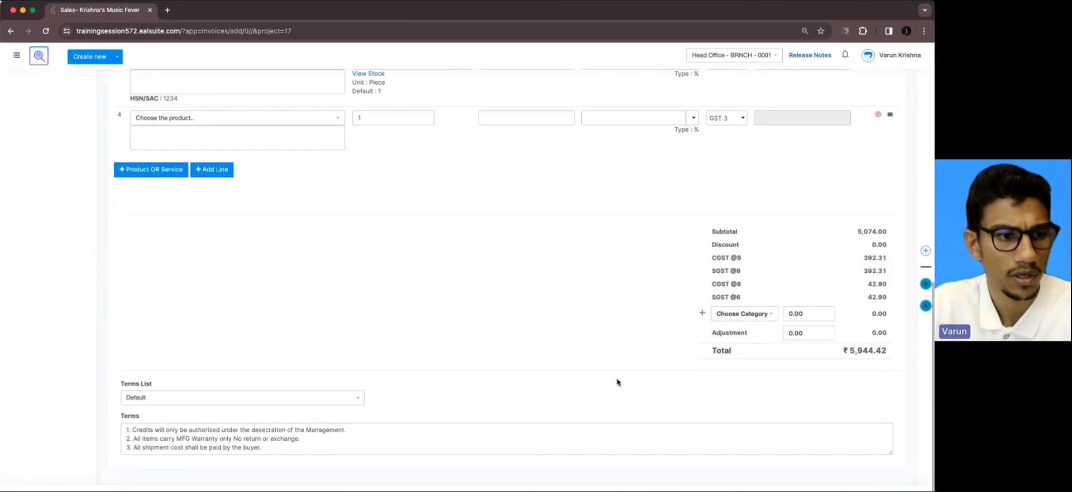
pyautogui.click(897, 486)
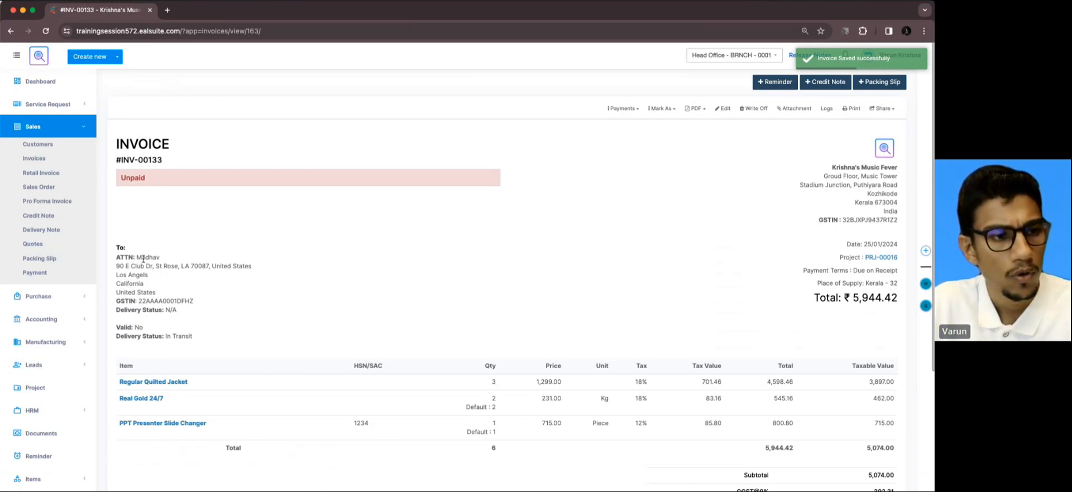
pyautogui.moveTo(137, 257); pyautogui.dragTo(162, 259)
pyautogui.click(163, 259)
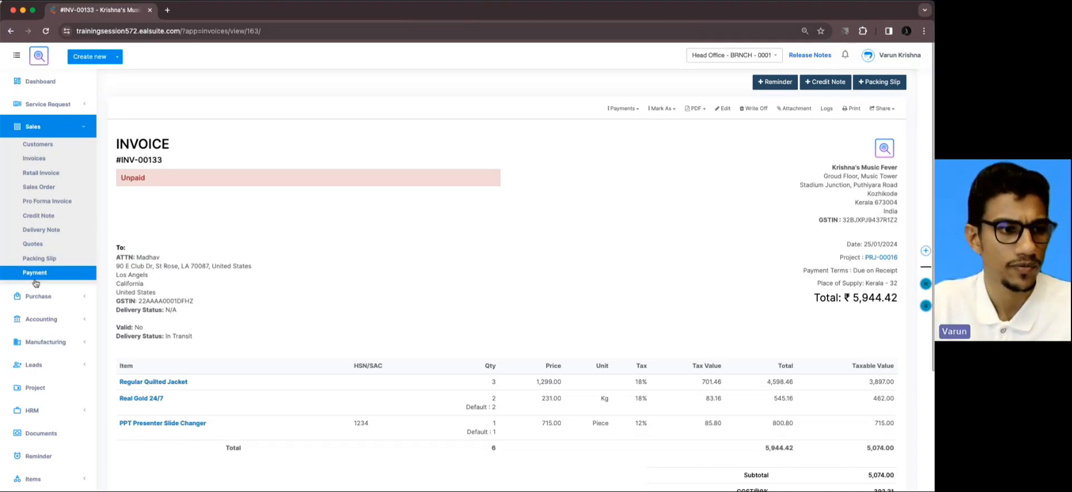
# Return to the project list and try to change March Project's customer to the first listed customer.
pyautogui.click(47, 391)
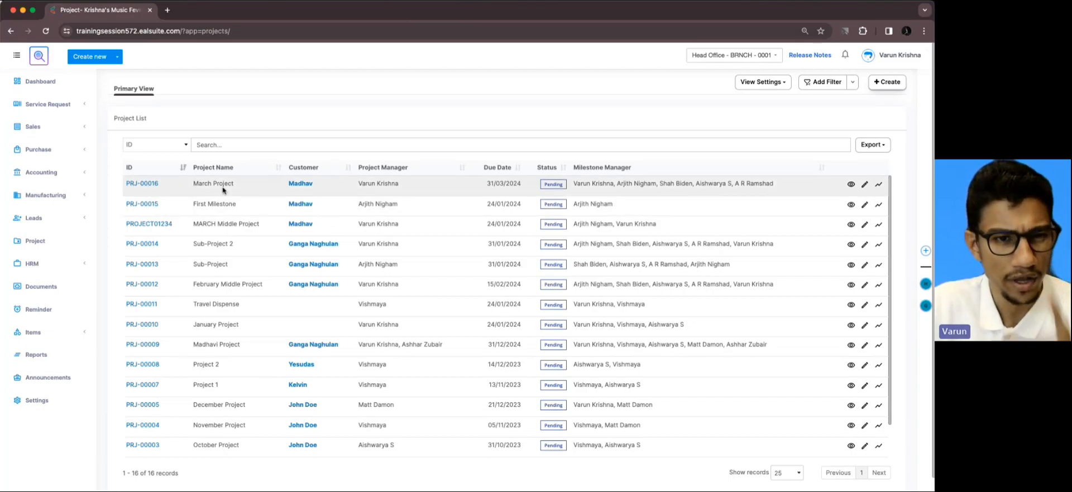
pyautogui.click(865, 185)
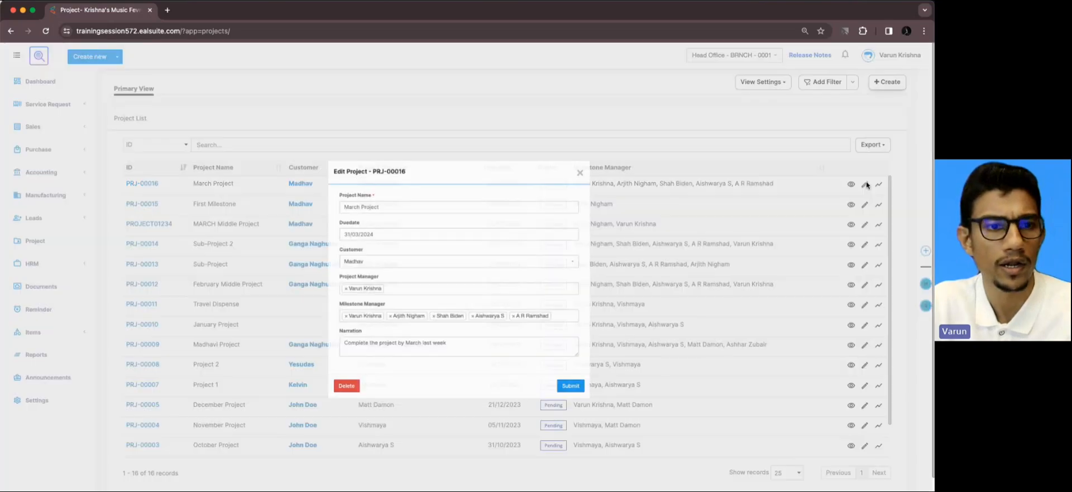
pyautogui.click(454, 228)
pyautogui.click(407, 280)
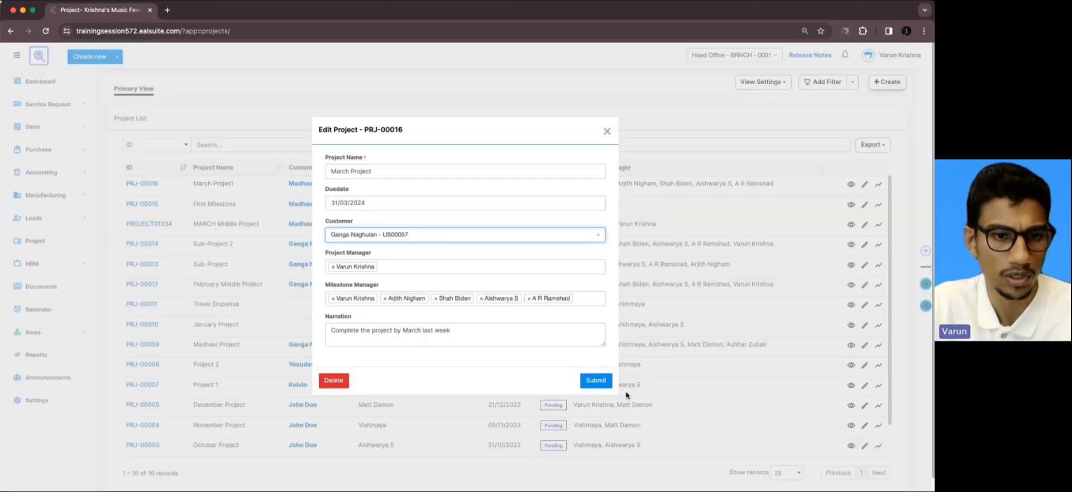
pyautogui.click(594, 382)
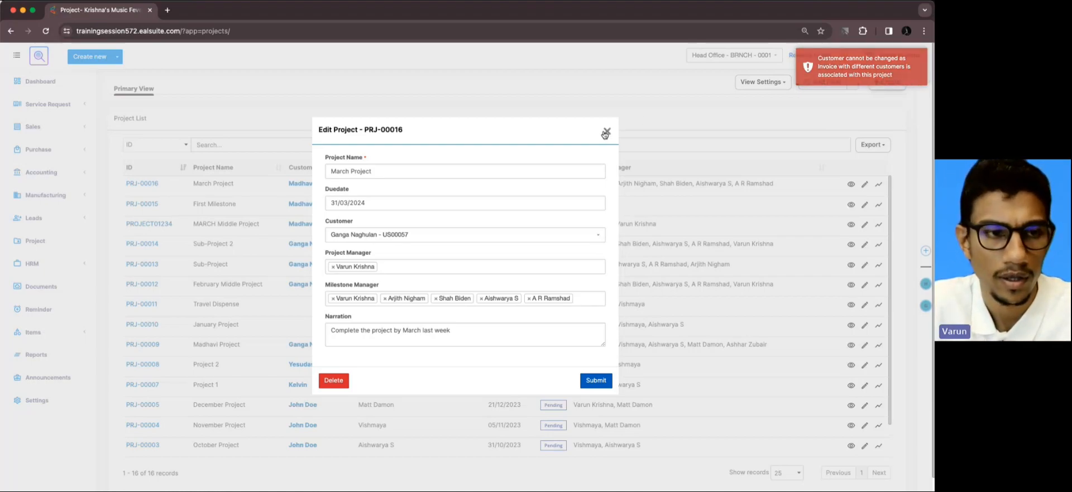
# Clear March Project's customer by resetting it to Choose Customer, and submit the project changes.
pyautogui.click(502, 240)
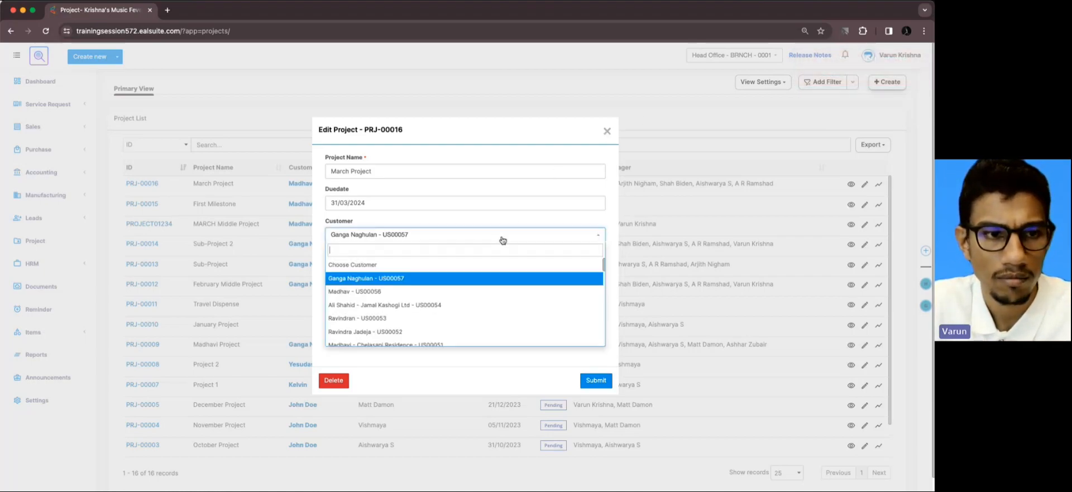
pyautogui.click(469, 267)
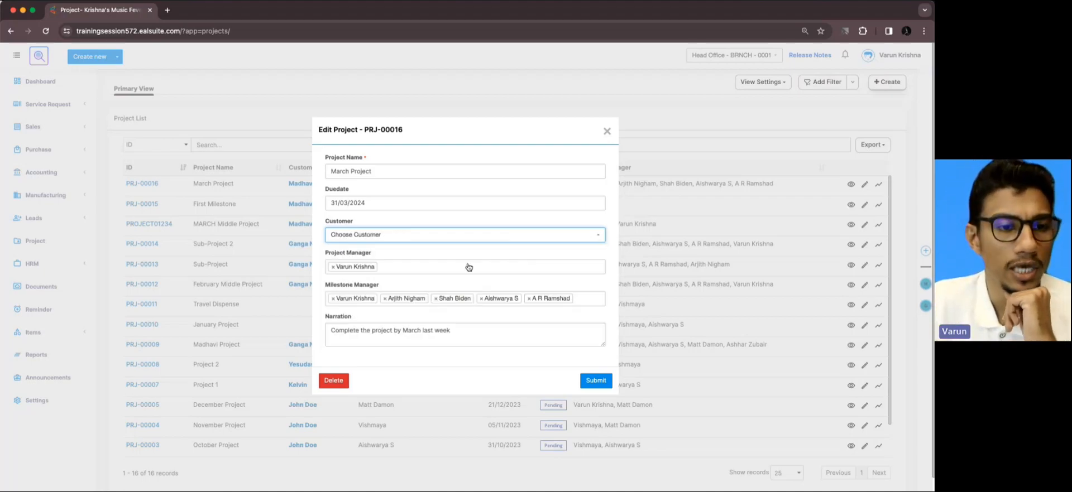
pyautogui.click(599, 381)
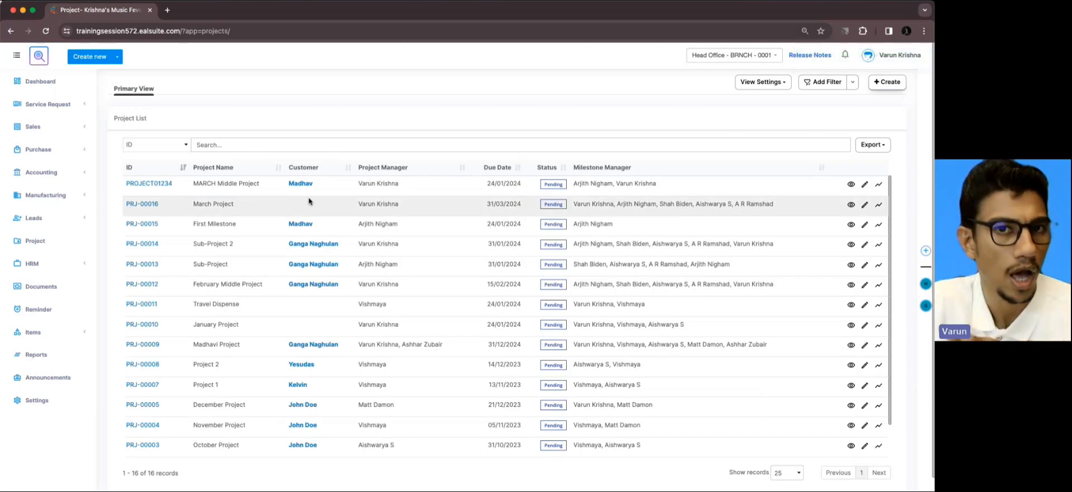
# Start a new sales invoice within March Project and set its customer to the Jamal Kashogi Ltd contact.
pyautogui.click(142, 204)
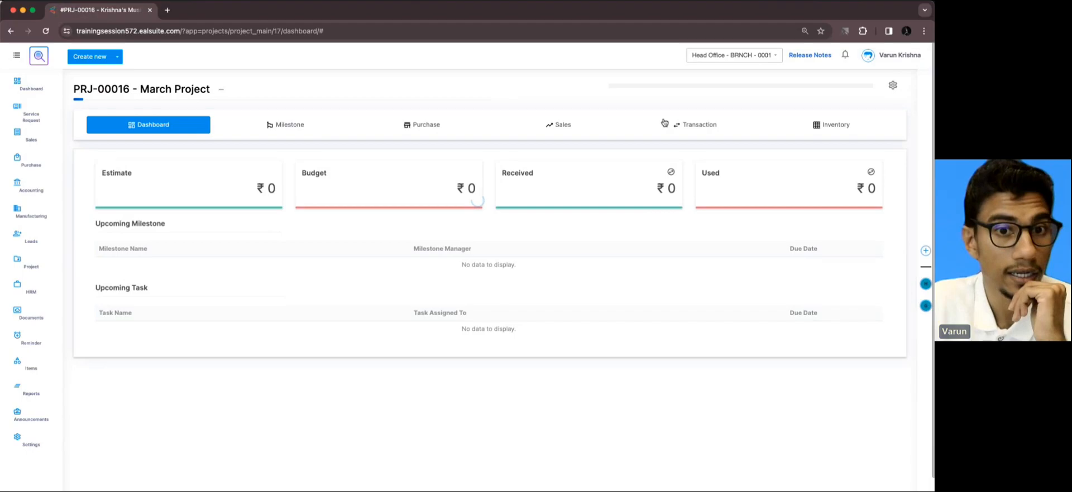
pyautogui.click(558, 124)
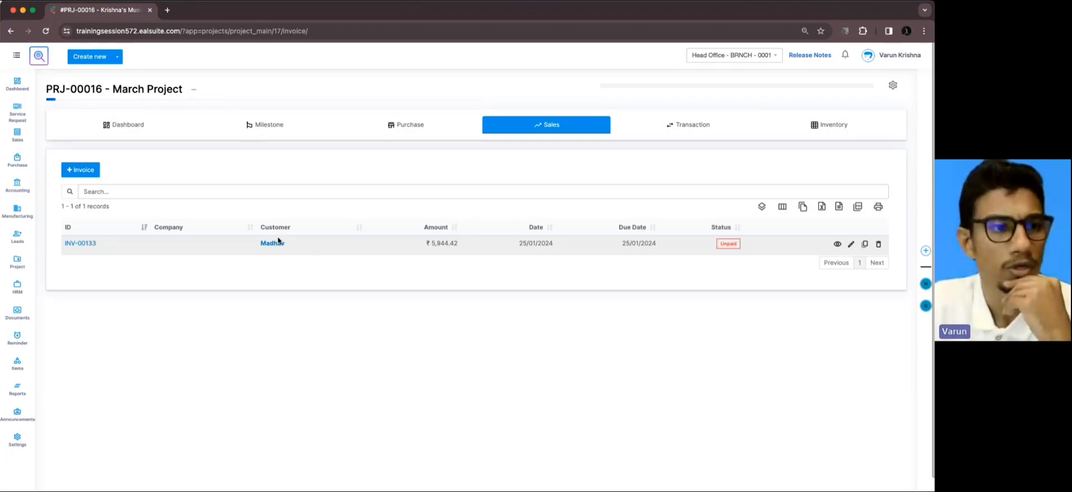
pyautogui.click(80, 170)
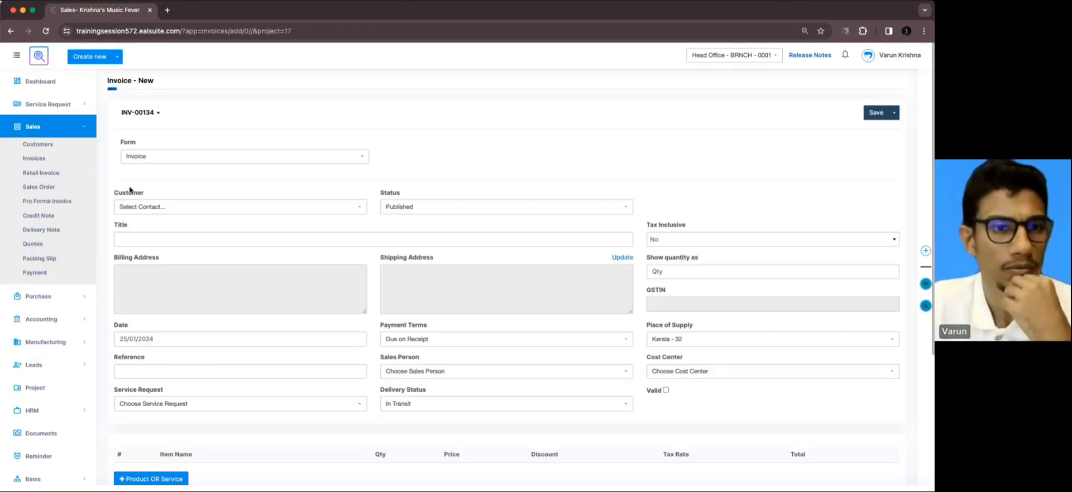
pyautogui.click(193, 213)
pyautogui.click(183, 275)
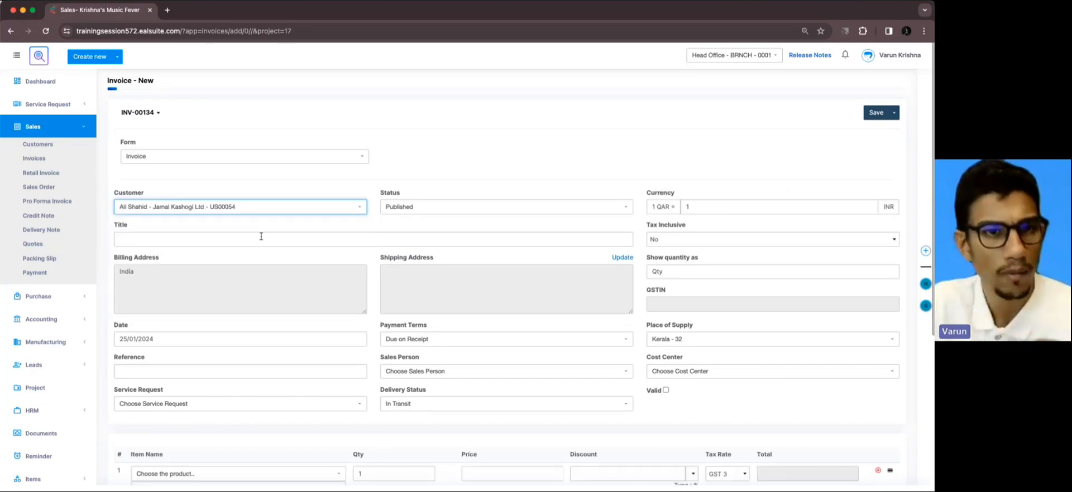
# Add Digital Drum Pad and Digital Piano to the invoice from the products and services list, and save it.
pyautogui.scroll(-4, 257, 251)
pyautogui.click(172, 322)
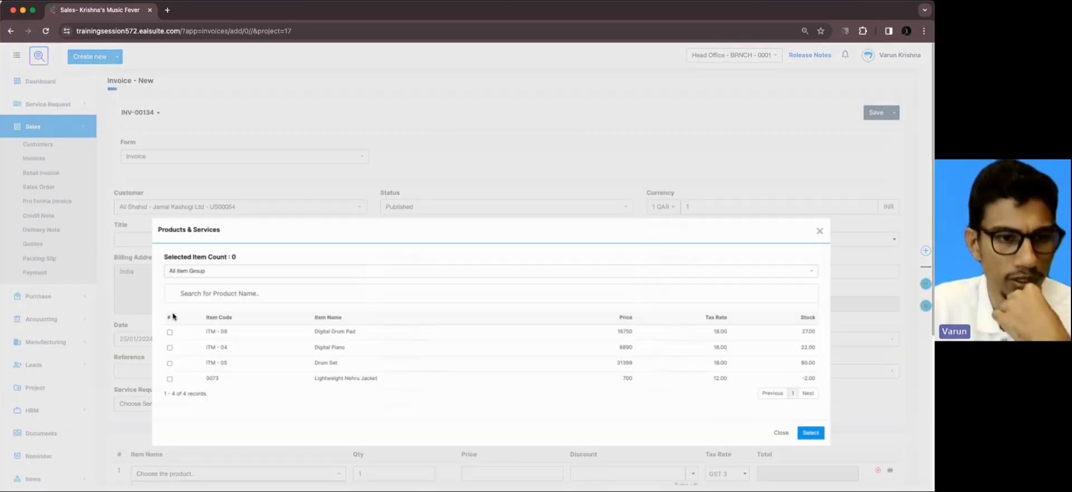
pyautogui.click(111, 311)
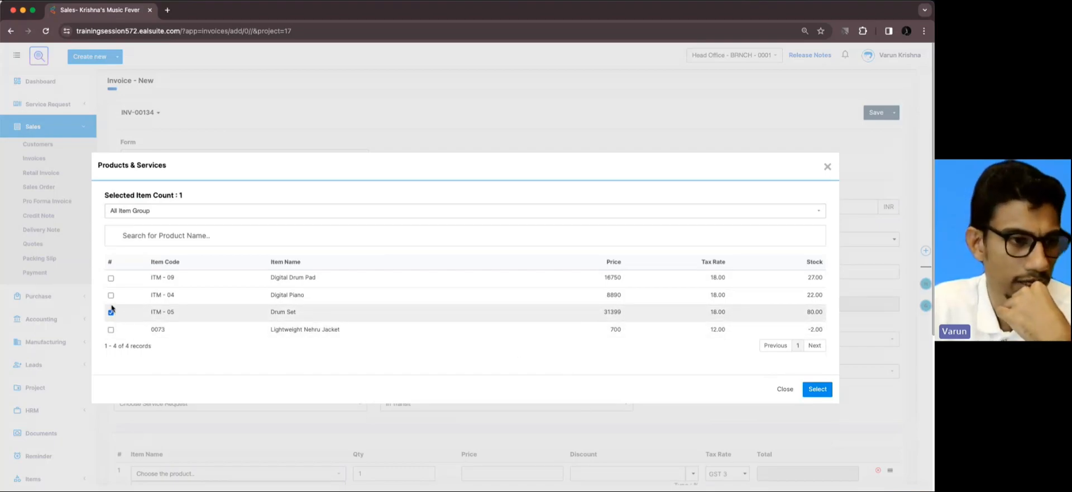
pyautogui.click(111, 313)
pyautogui.click(111, 277)
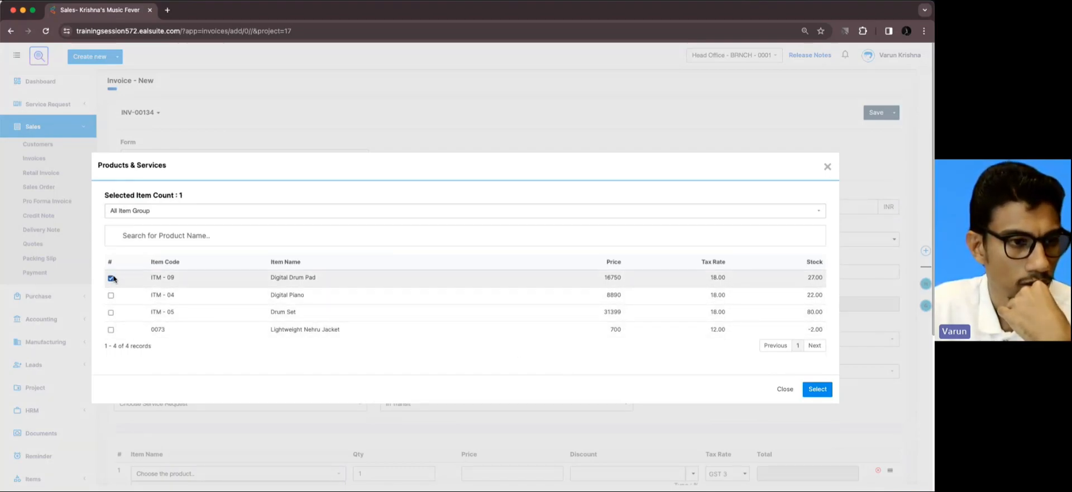
pyautogui.click(111, 296)
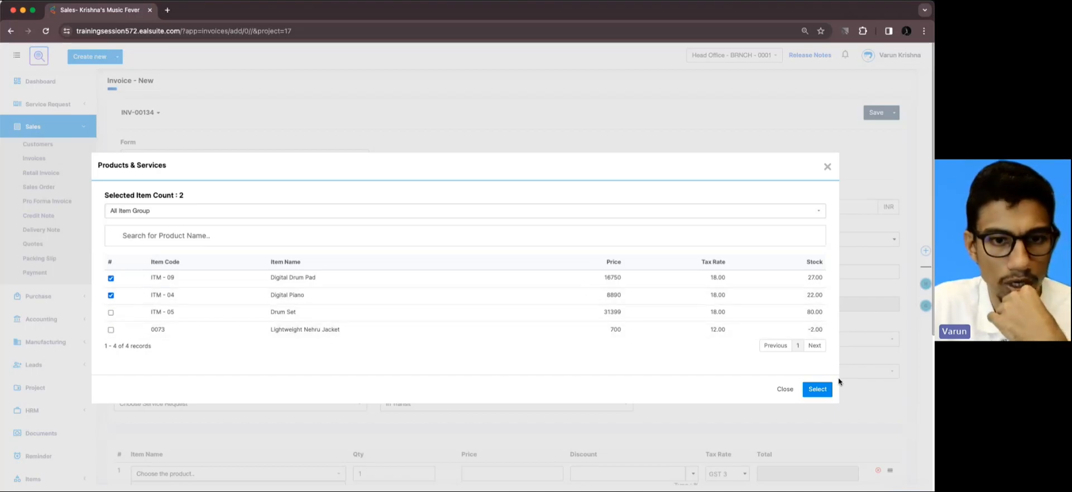
pyautogui.click(818, 390)
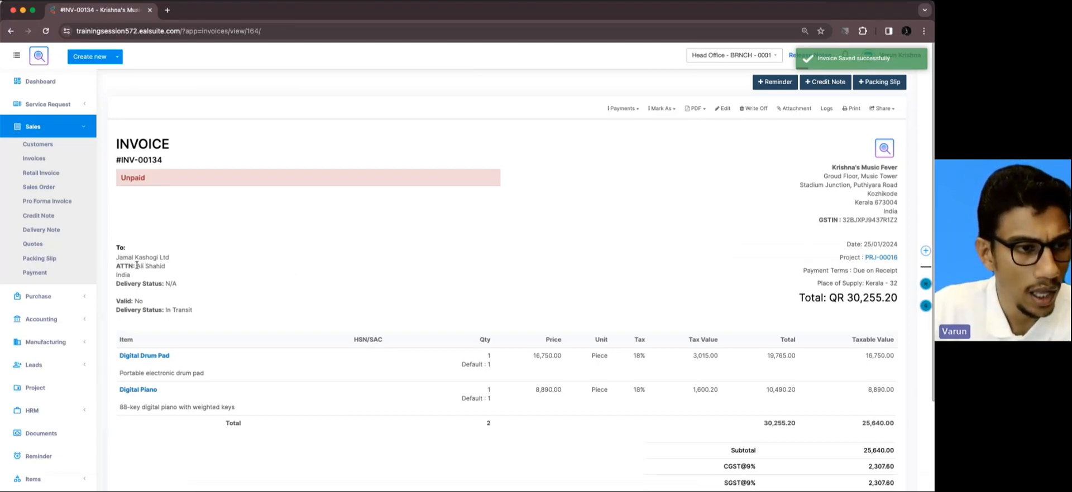
# Check the contact named on the saved invoice, and open March Project's invoice list to compare the customers.
pyautogui.moveTo(137, 266); pyautogui.dragTo(167, 266)
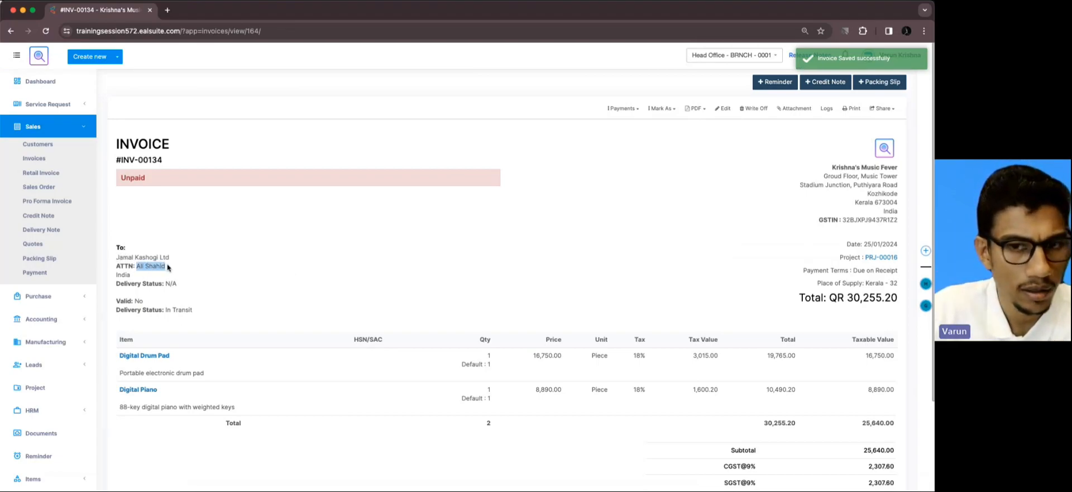
pyautogui.click(881, 258)
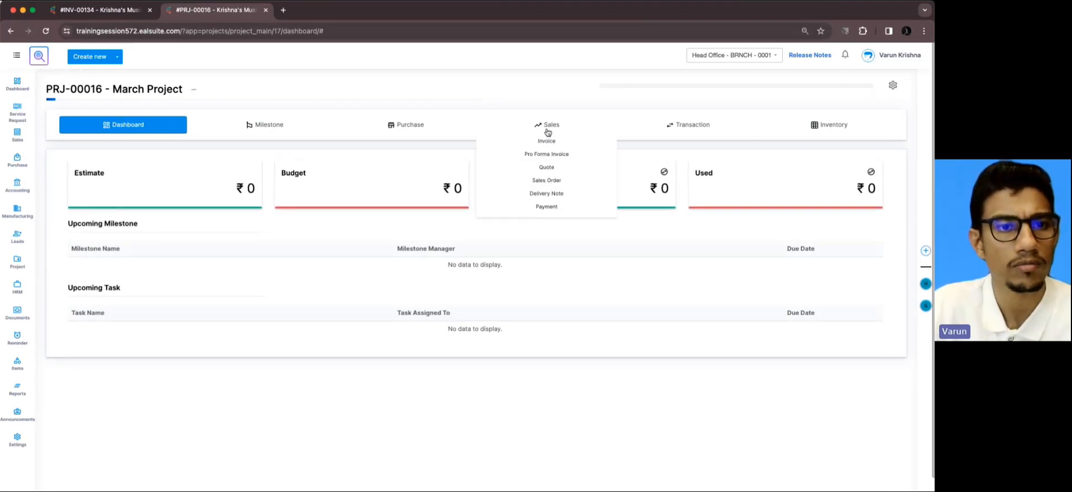
pyautogui.click(552, 147)
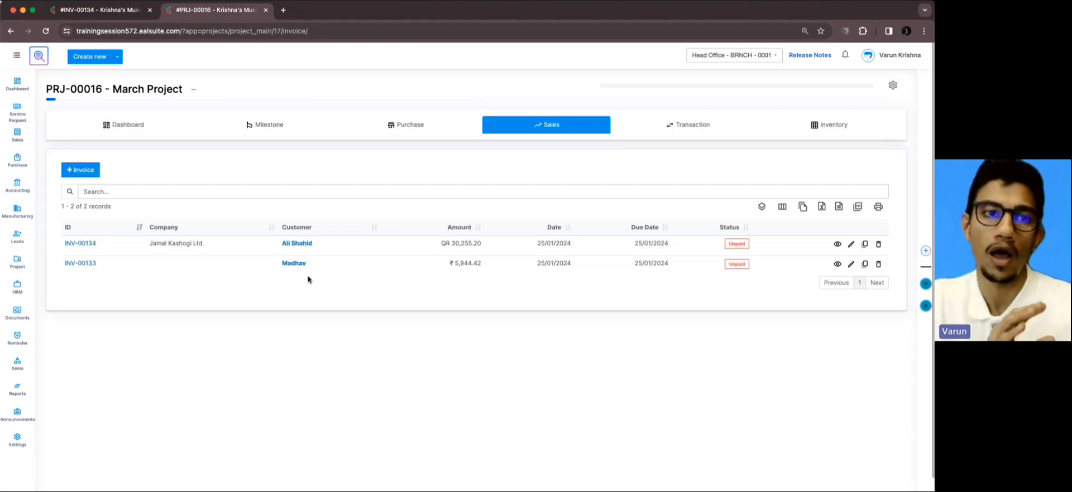
# Resubmit March Project from the project list with its customer set to Choose Customer, and switch back to the presentation slides.
pyautogui.moveTo(26, 253)
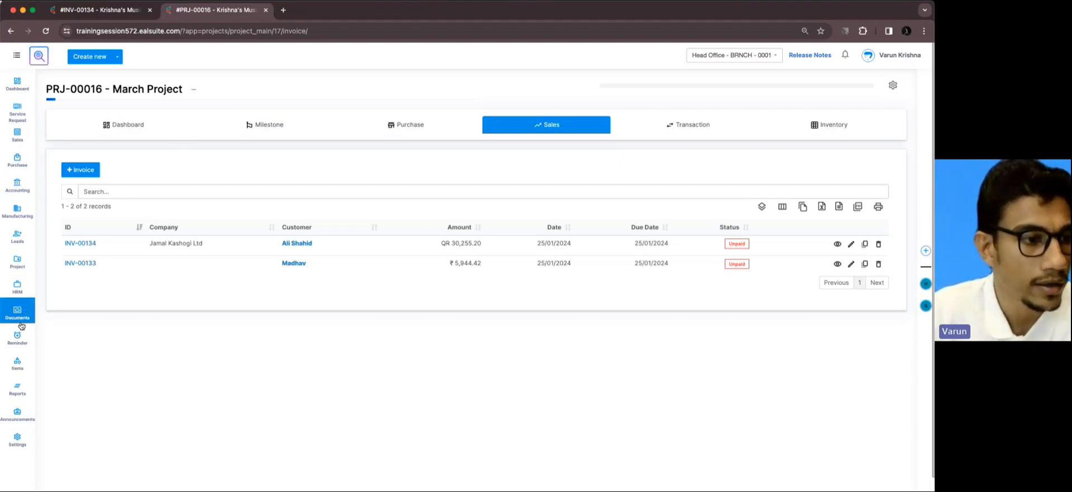
pyautogui.click(19, 267)
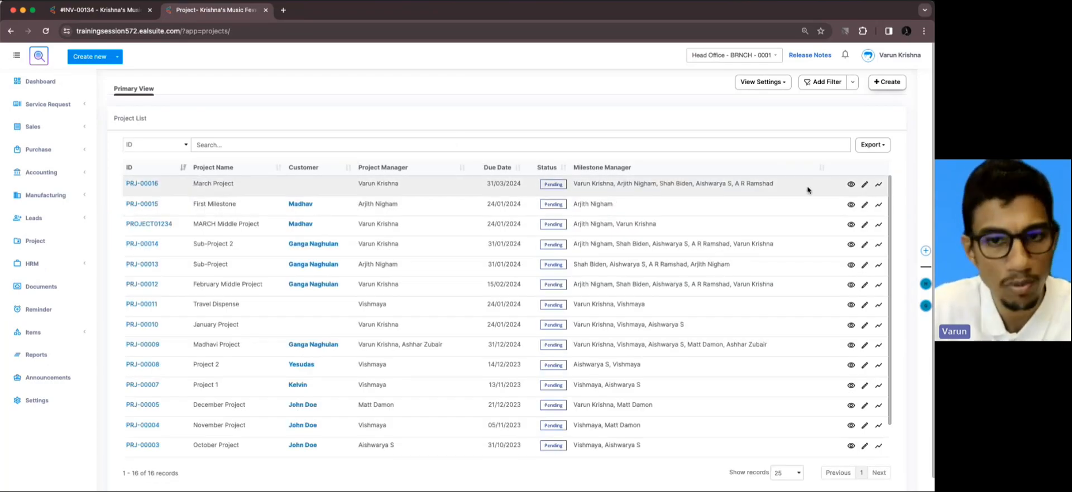
pyautogui.click(864, 184)
pyautogui.click(388, 235)
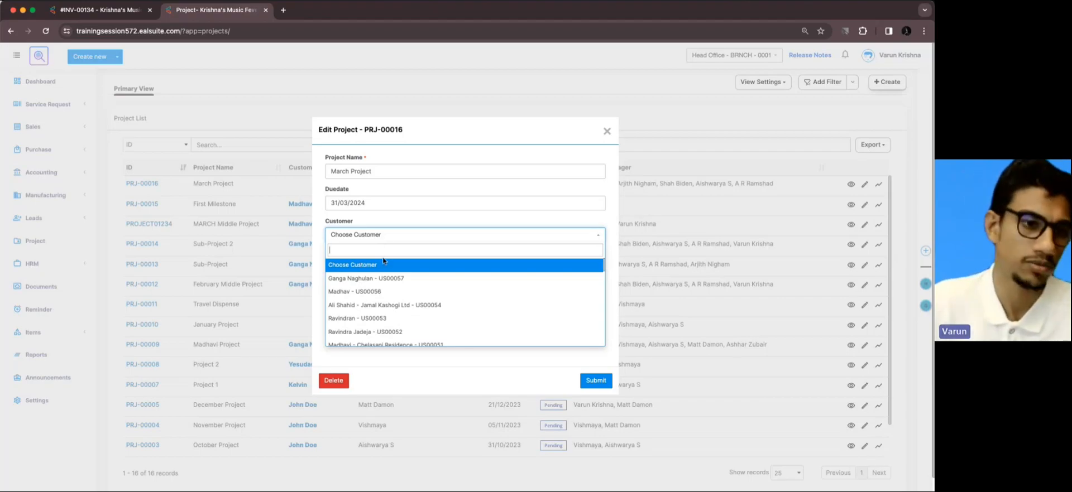
pyautogui.click(381, 266)
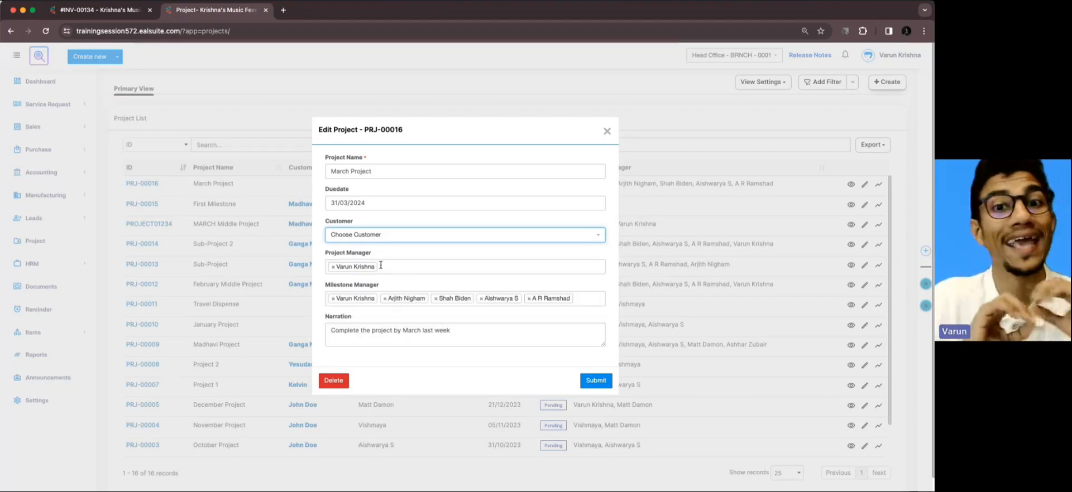
pyautogui.click(606, 380)
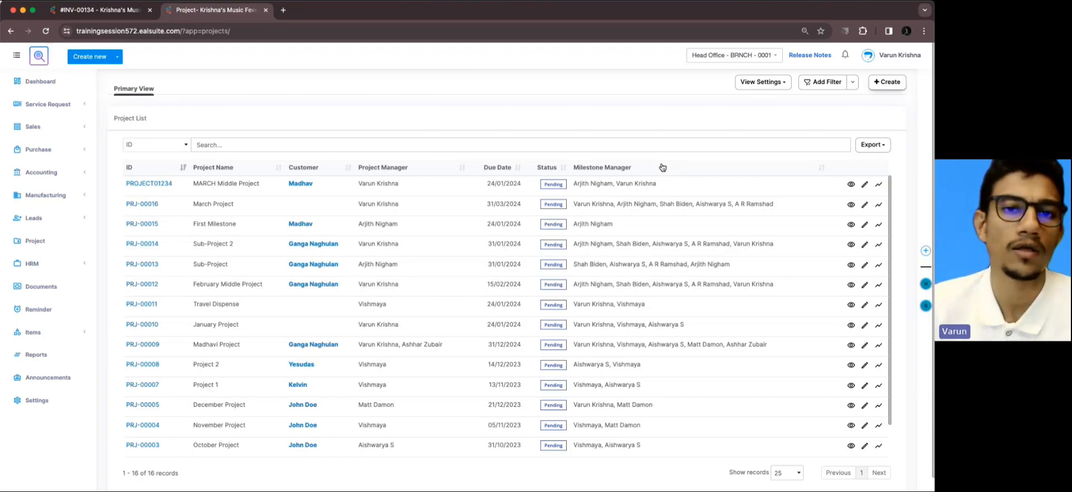
pyautogui.click(13, 10)
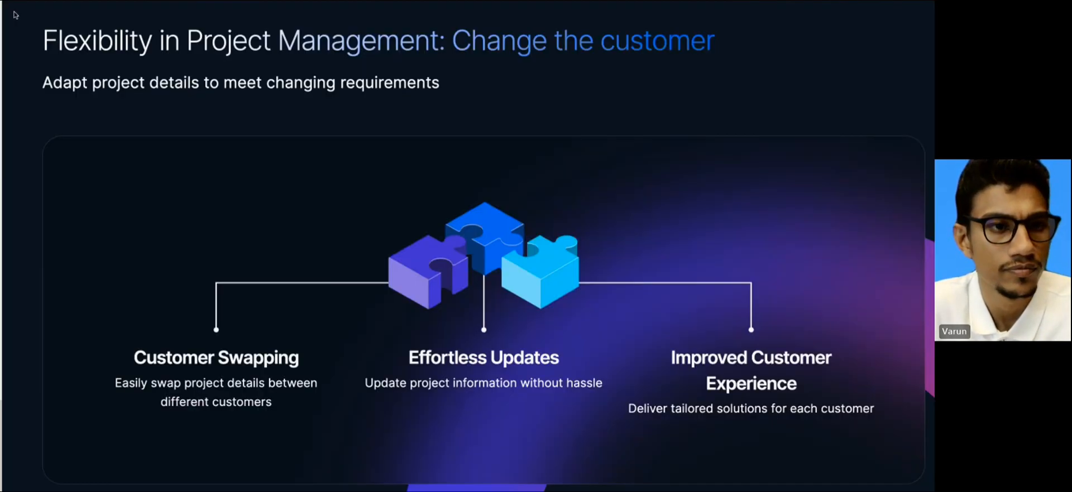